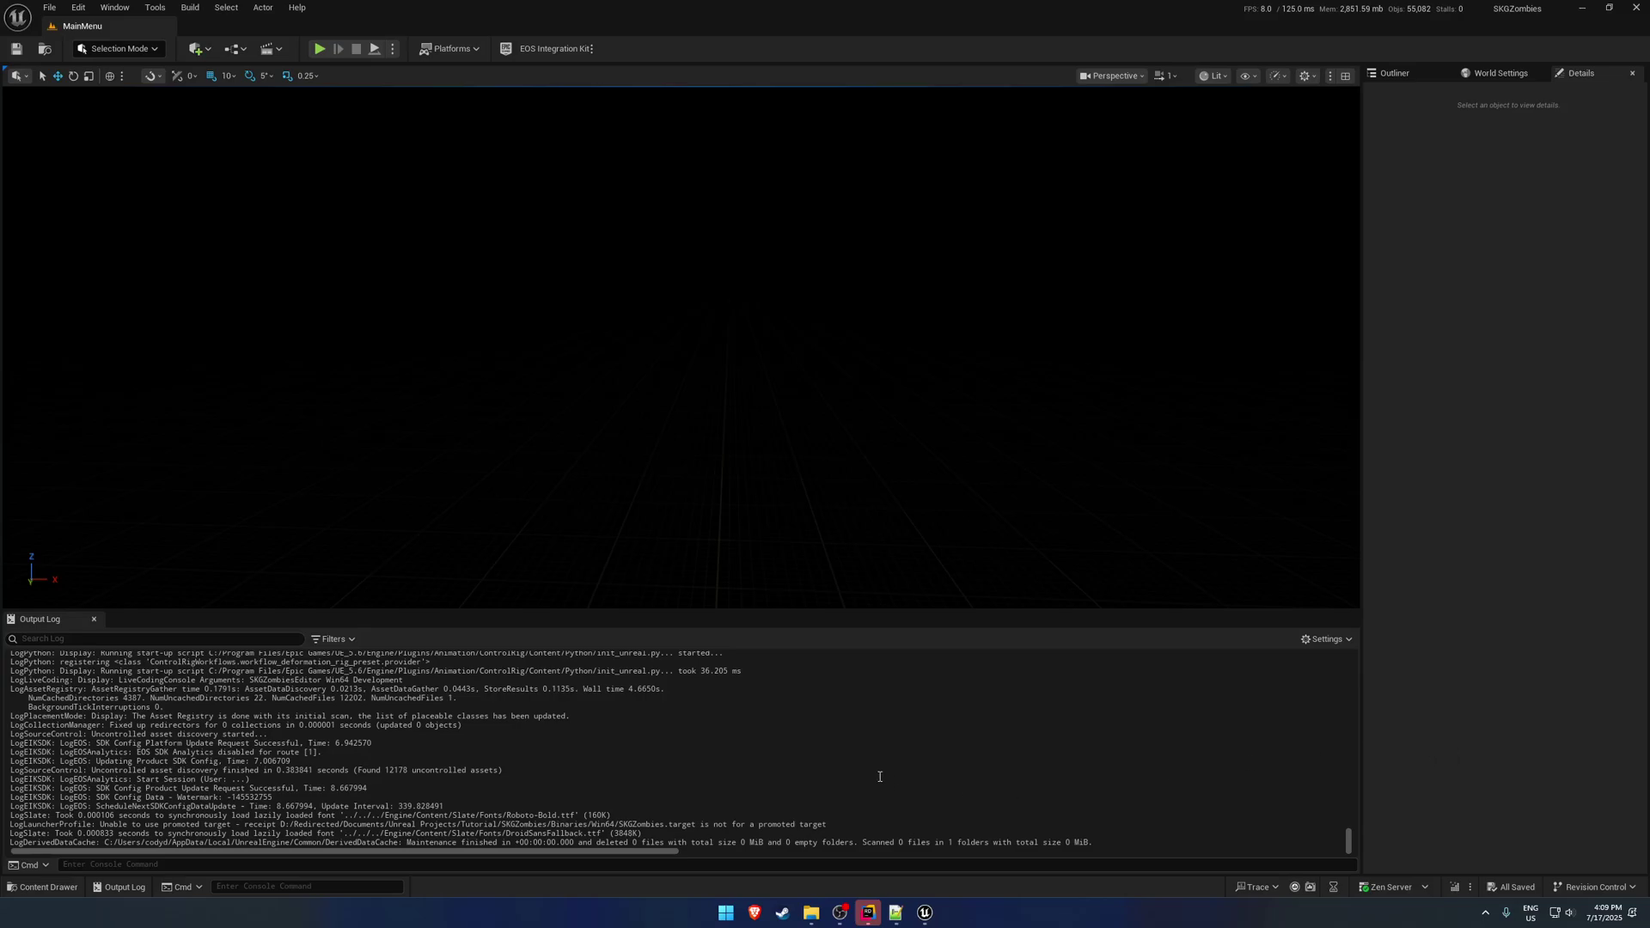
Step: Bring up File Explorer on the SKGZombies project folder next to the editor
{"action": "left_click", "coordinate": [816, 909]}
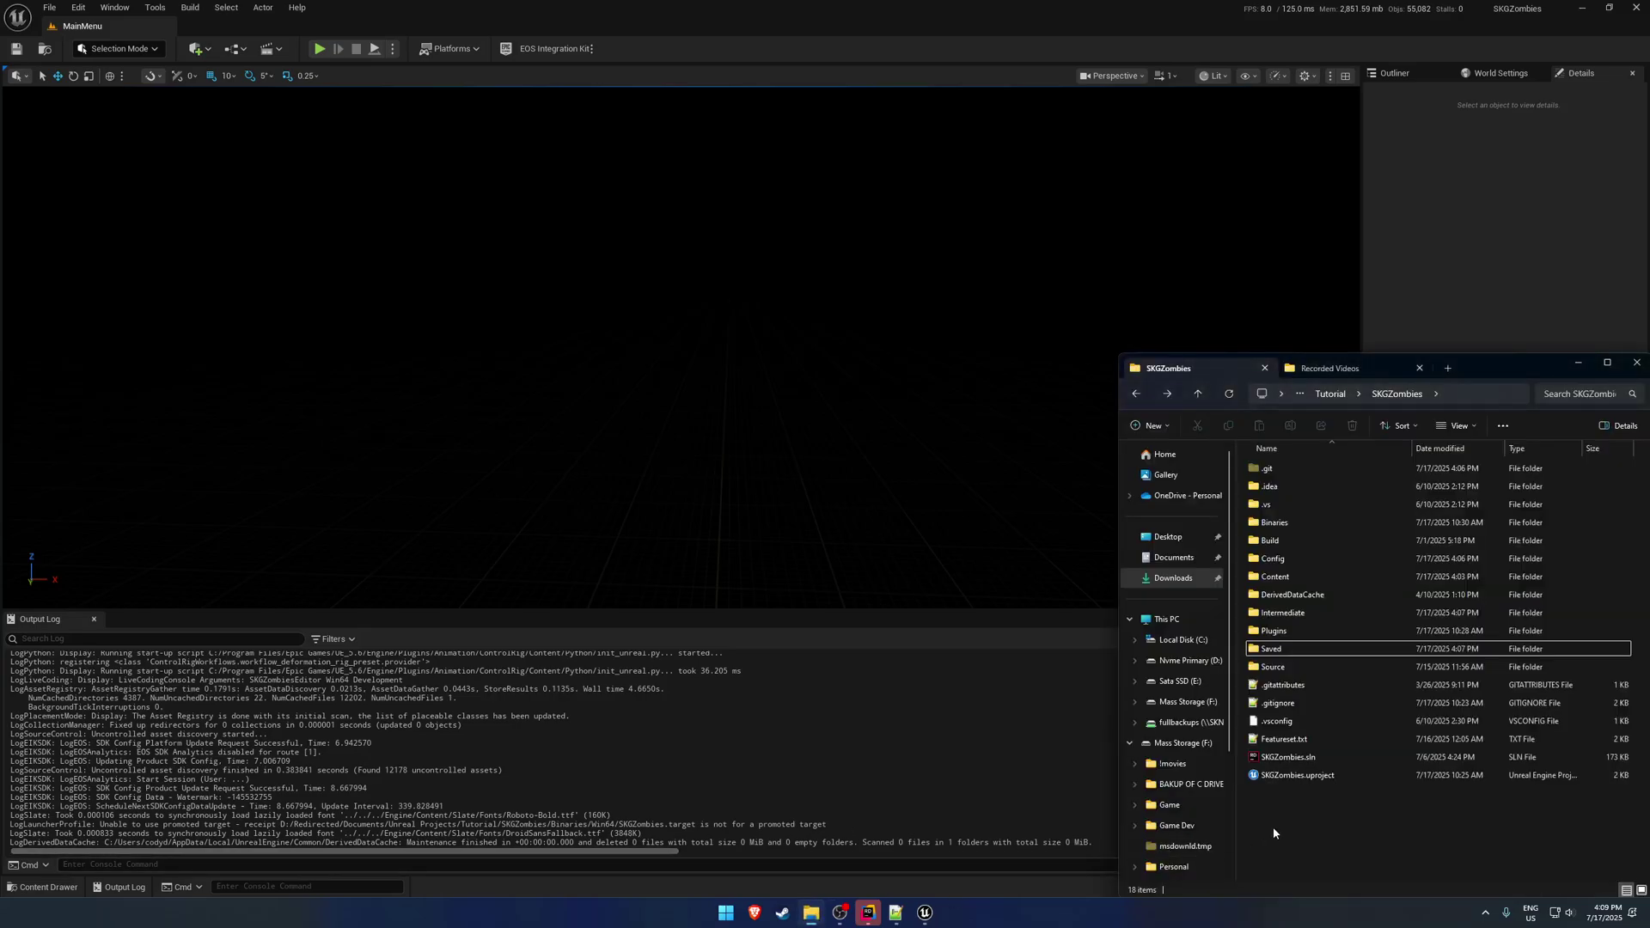
Step: Go to Saved > StagedBuilds > Windows and create a shortcut to SKGZombies.exe
{"action": "double_click", "coordinate": [1331, 650]}
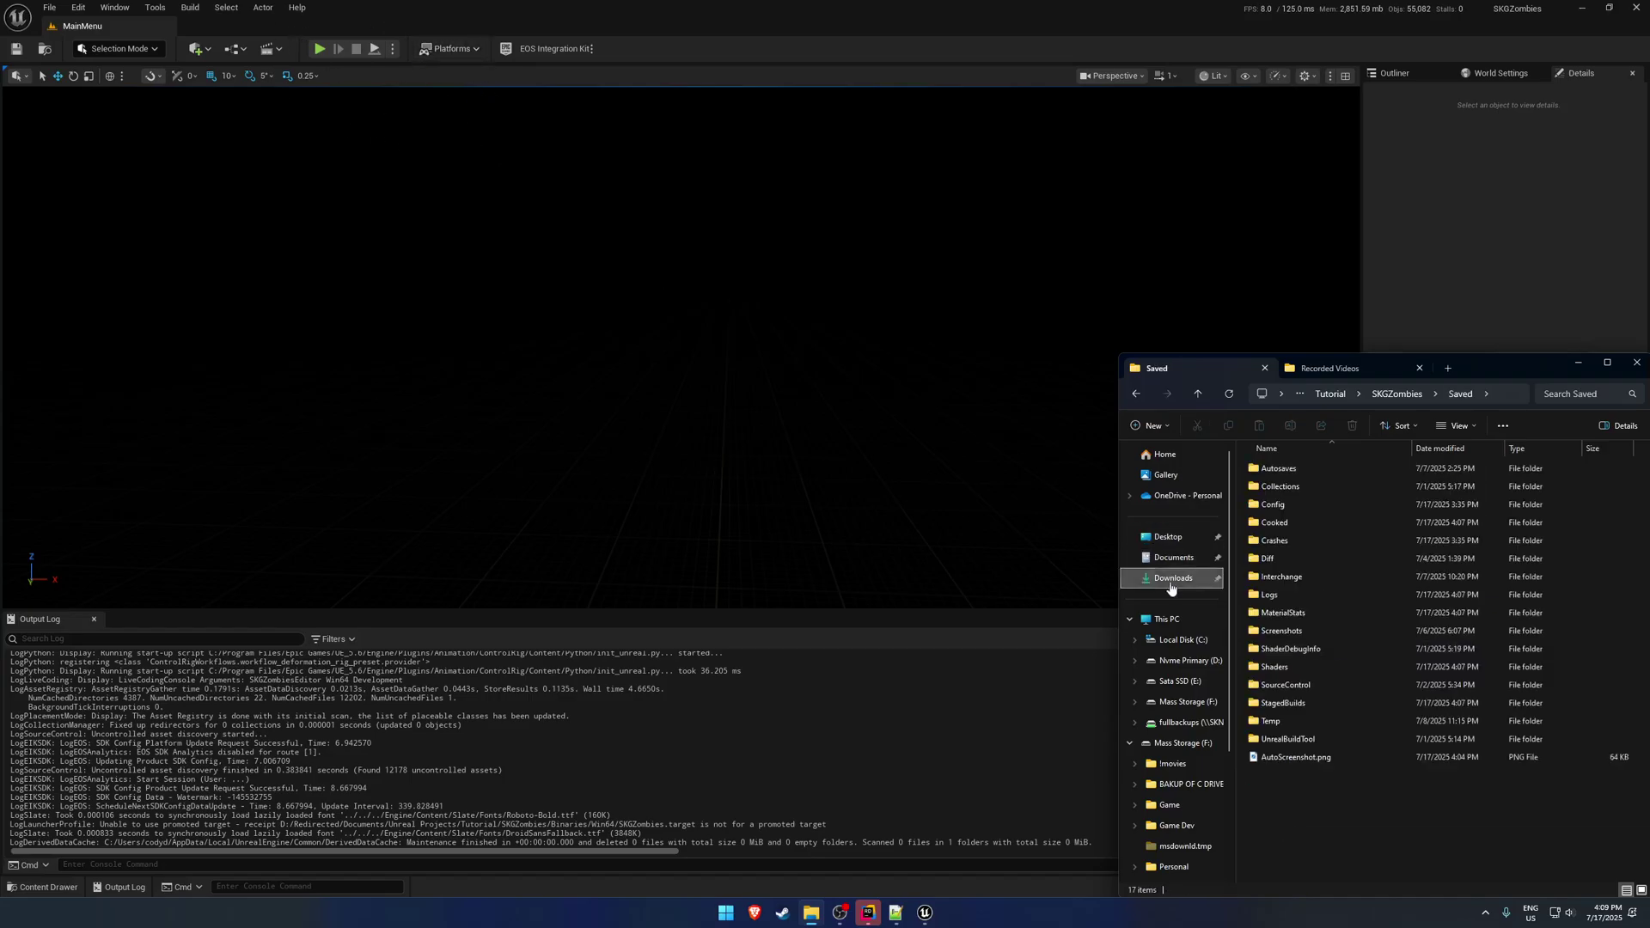
{"action": "double_click", "coordinate": [1321, 700]}
{"action": "double_click", "coordinate": [1296, 468]}
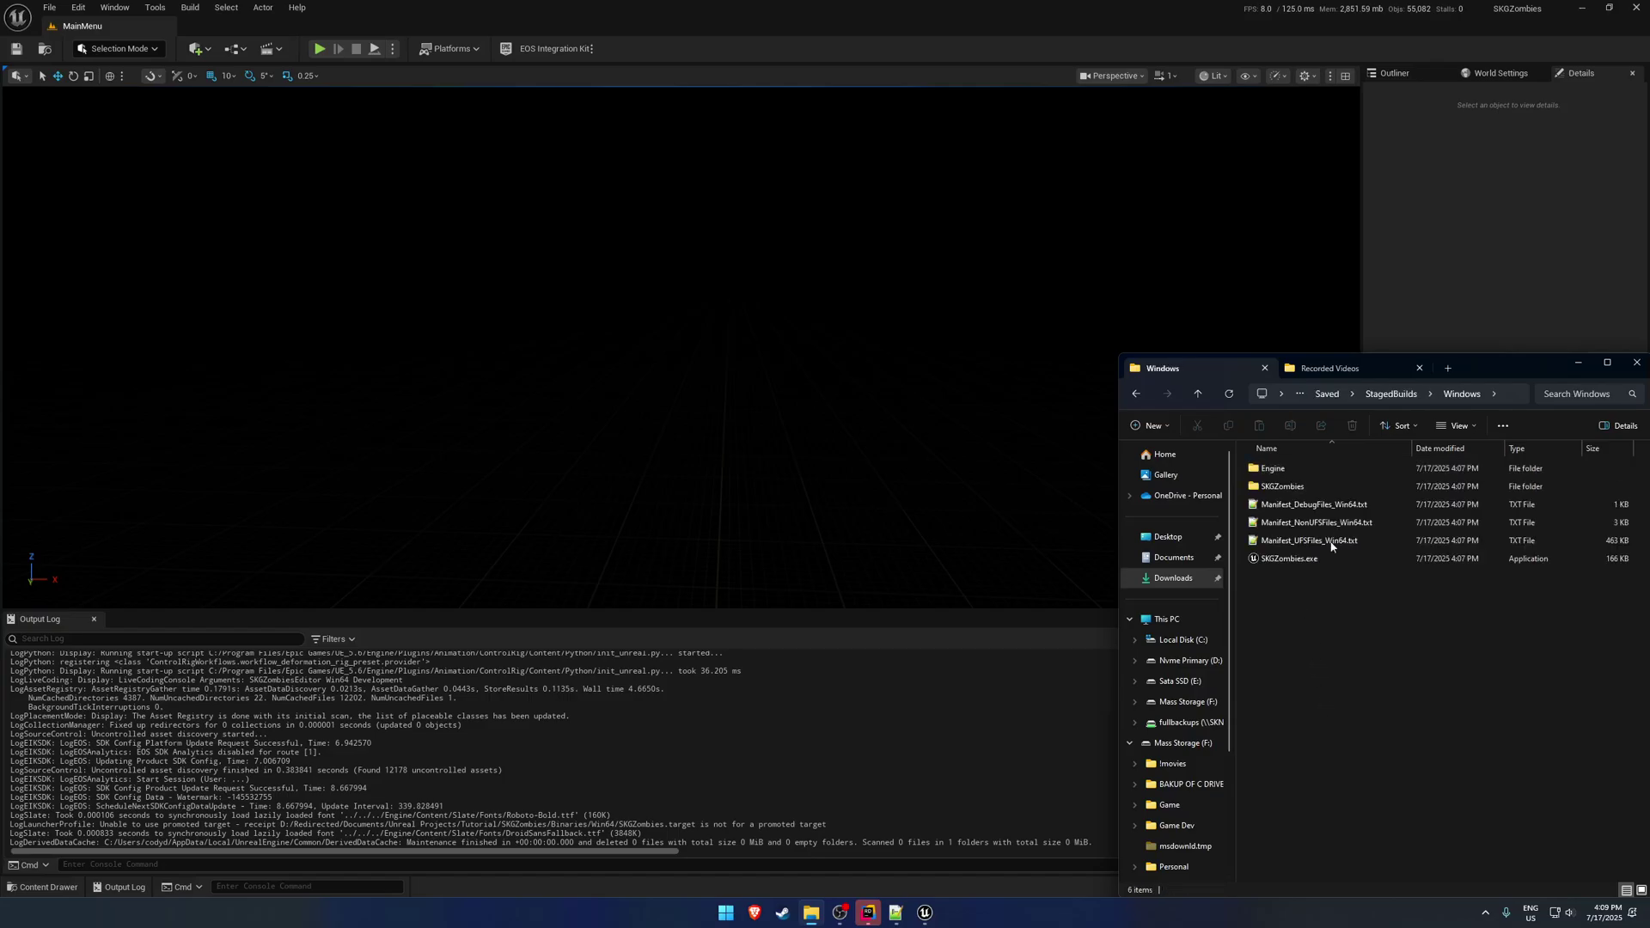
{"action": "double_click", "coordinate": [1332, 559]}
{"action": "right_click", "coordinate": [1353, 560]}
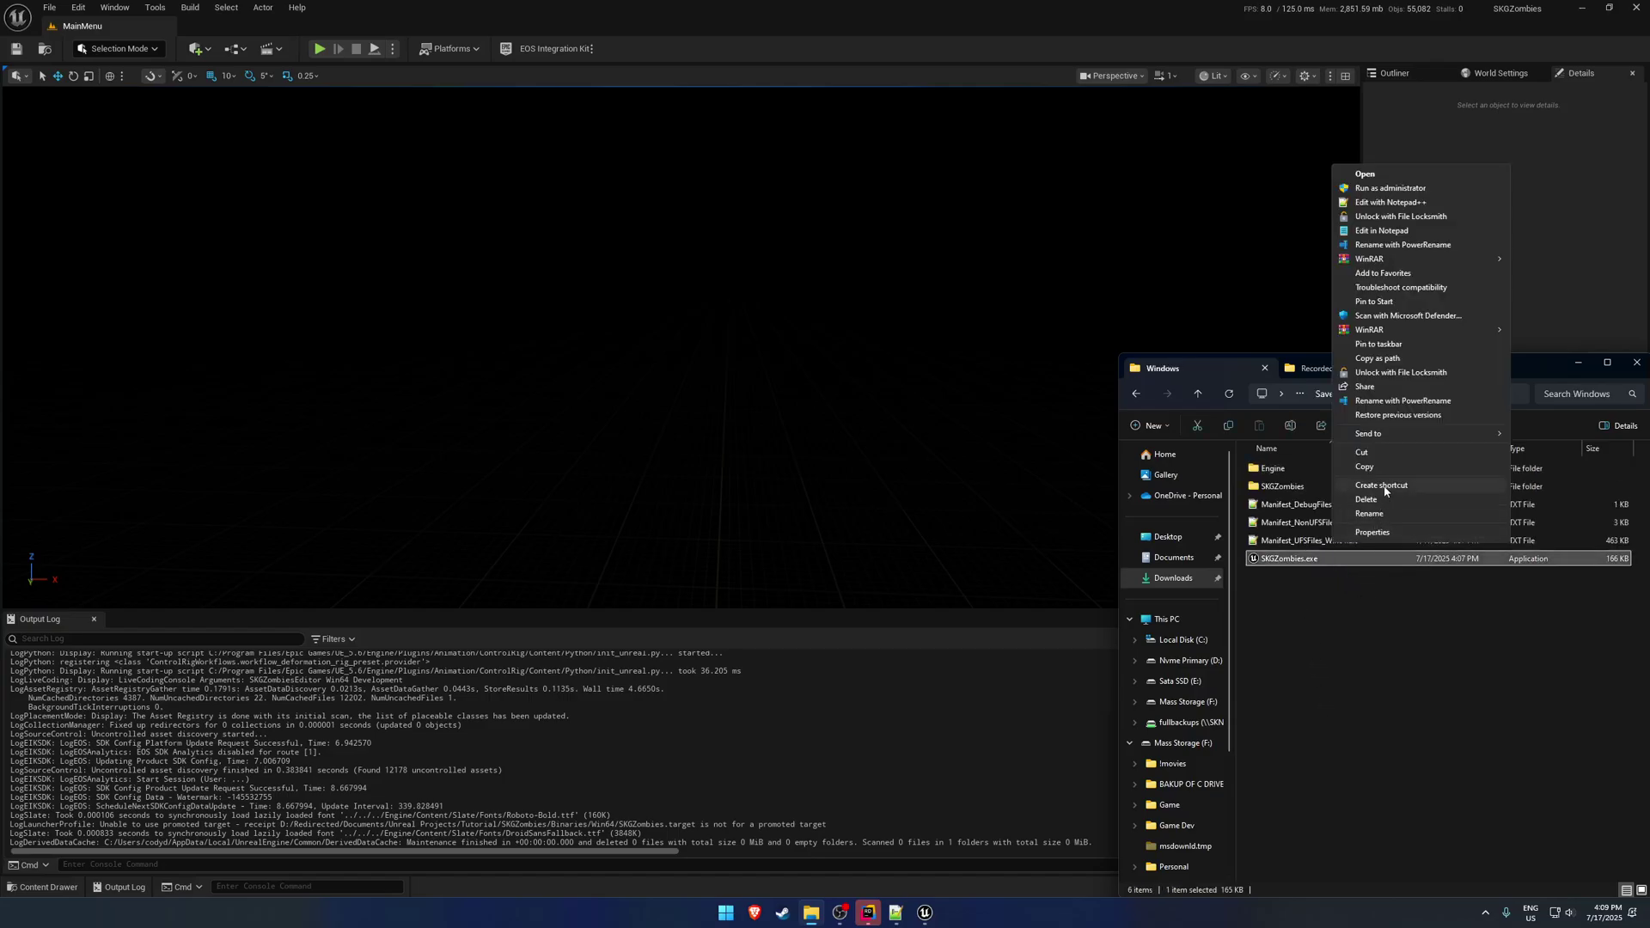
{"action": "left_click", "coordinate": [1375, 487]}
Step: Append -clearPSODriverCache to the shortcut's Target and apply the change
{"action": "right_click", "coordinate": [1354, 579]}
{"action": "left_click", "coordinate": [1386, 571]}
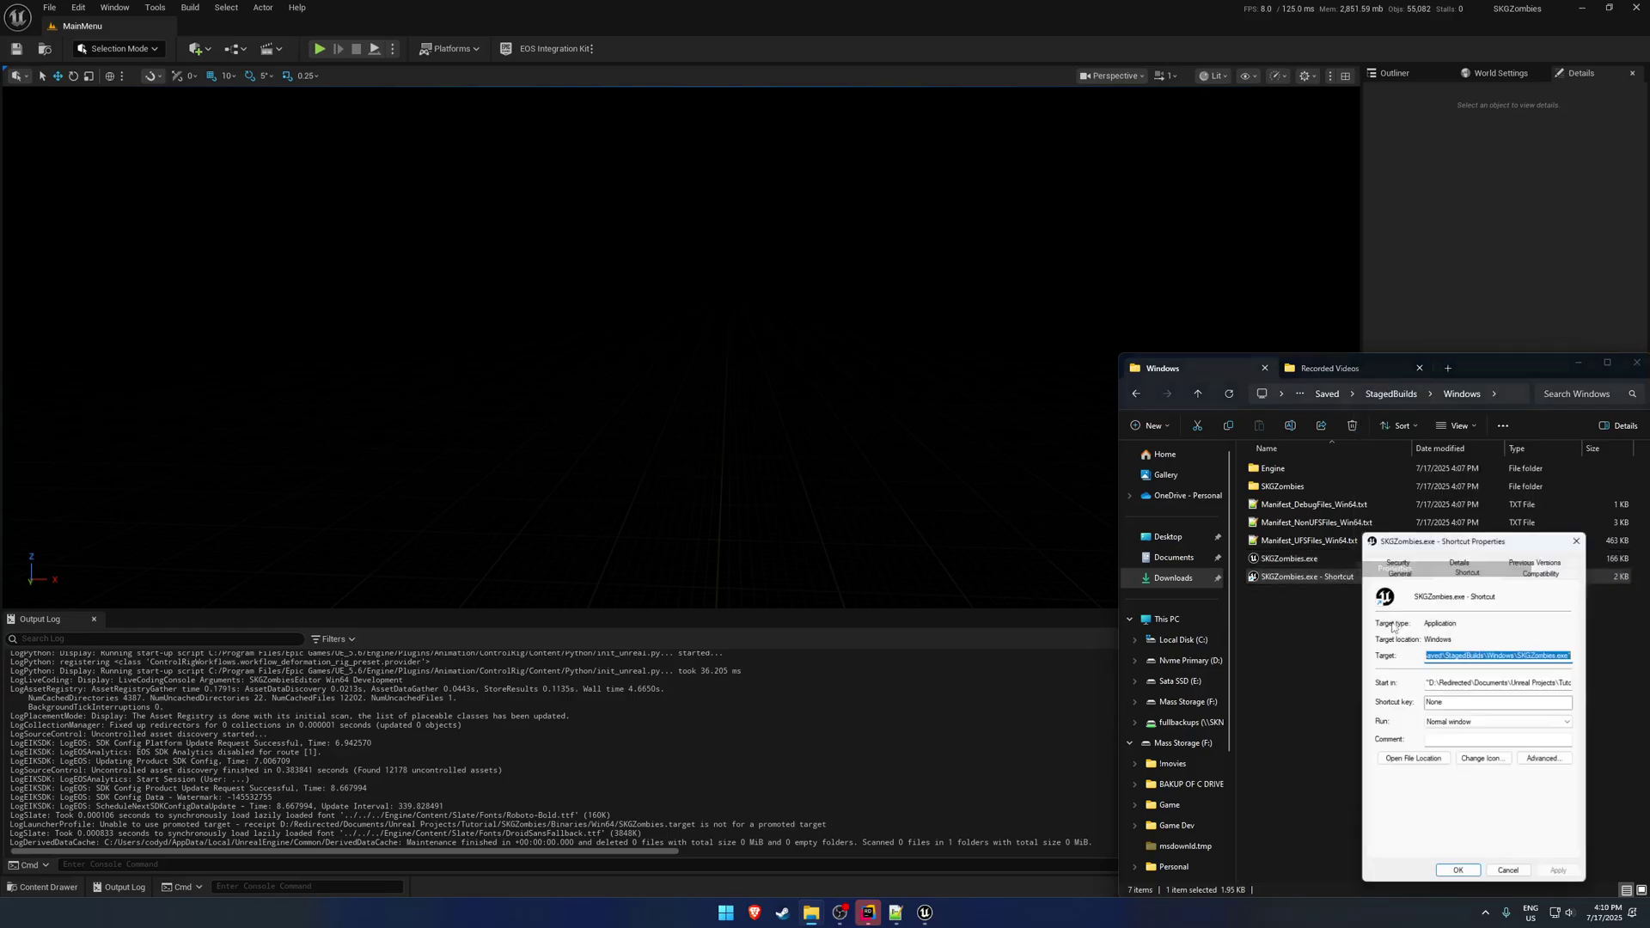
{"action": "left_click", "coordinate": [895, 912]}
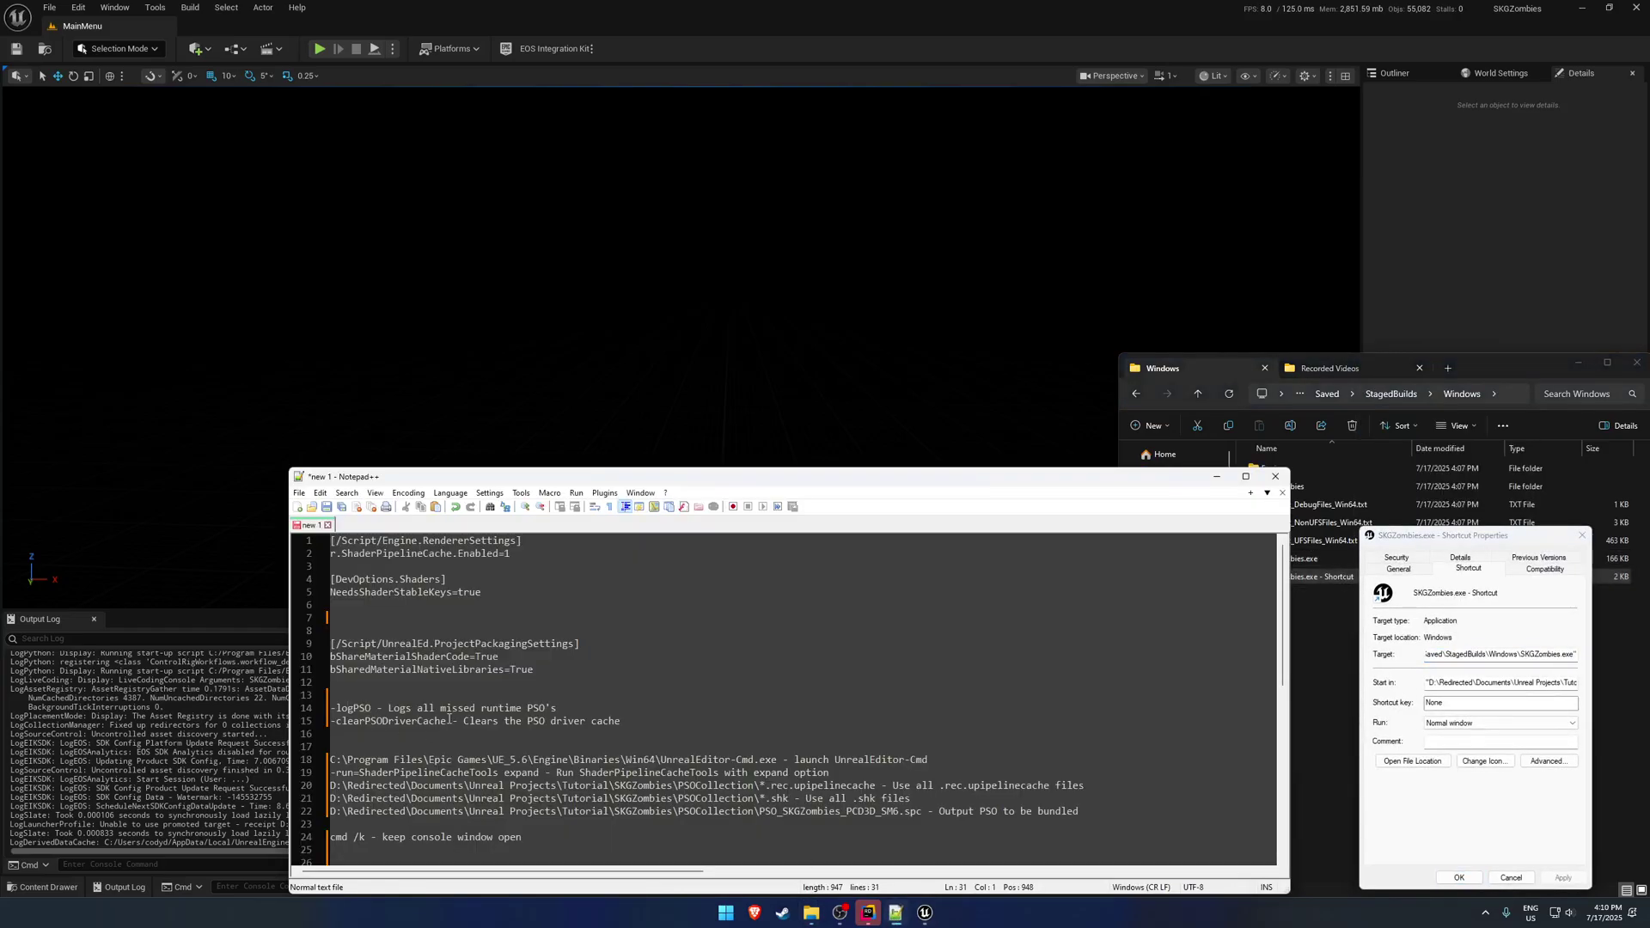
{"action": "left_click_drag", "start_coordinate": [448, 717], "coordinate": [315, 724]}
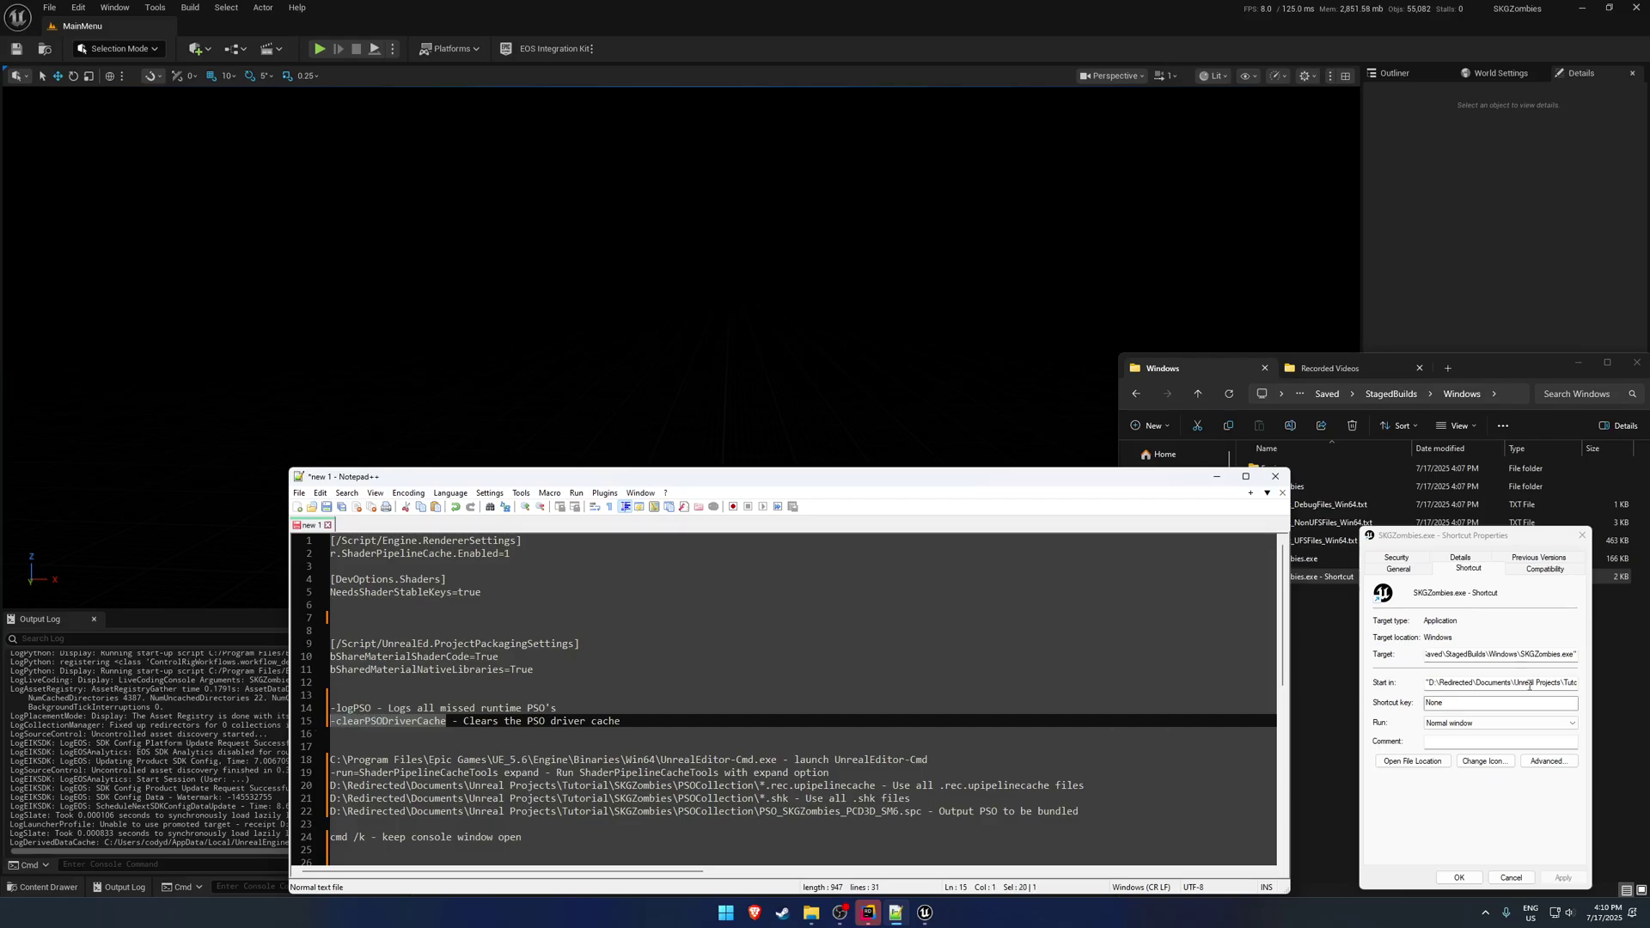
{"action": "left_click_drag", "start_coordinate": [1548, 656], "coordinate": [1597, 661]}
{"action": "key", "text": "Right"}
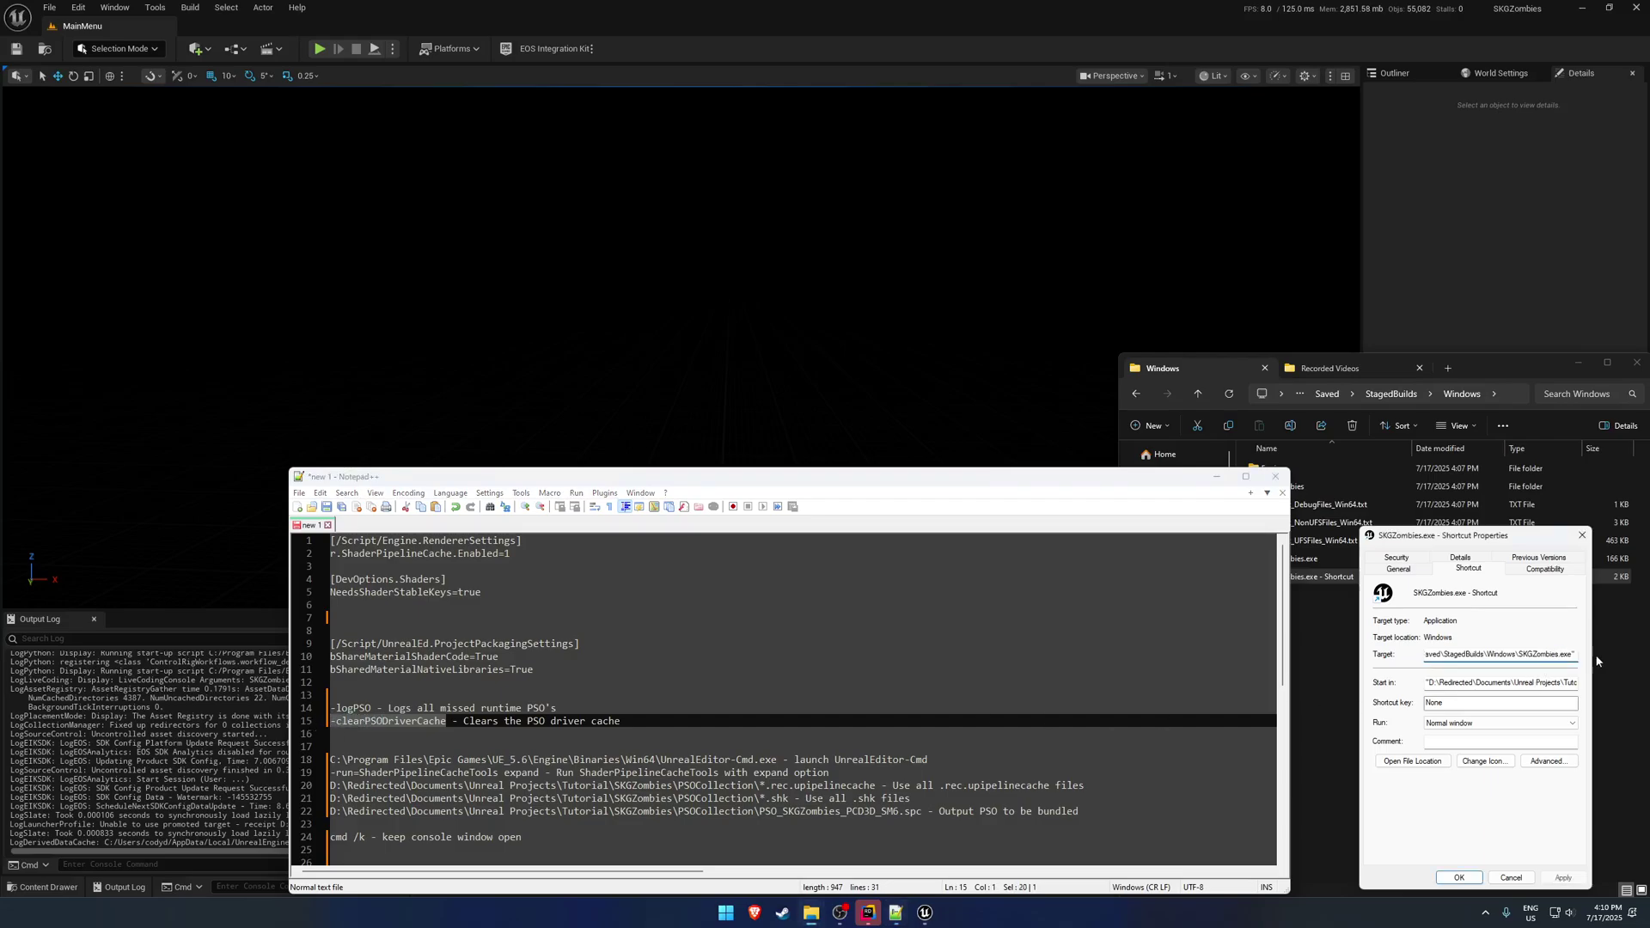
{"action": "key", "text": "ctrl+v"}
{"action": "left_click", "coordinate": [1560, 878]}
{"action": "left_click", "coordinate": [1459, 879]}
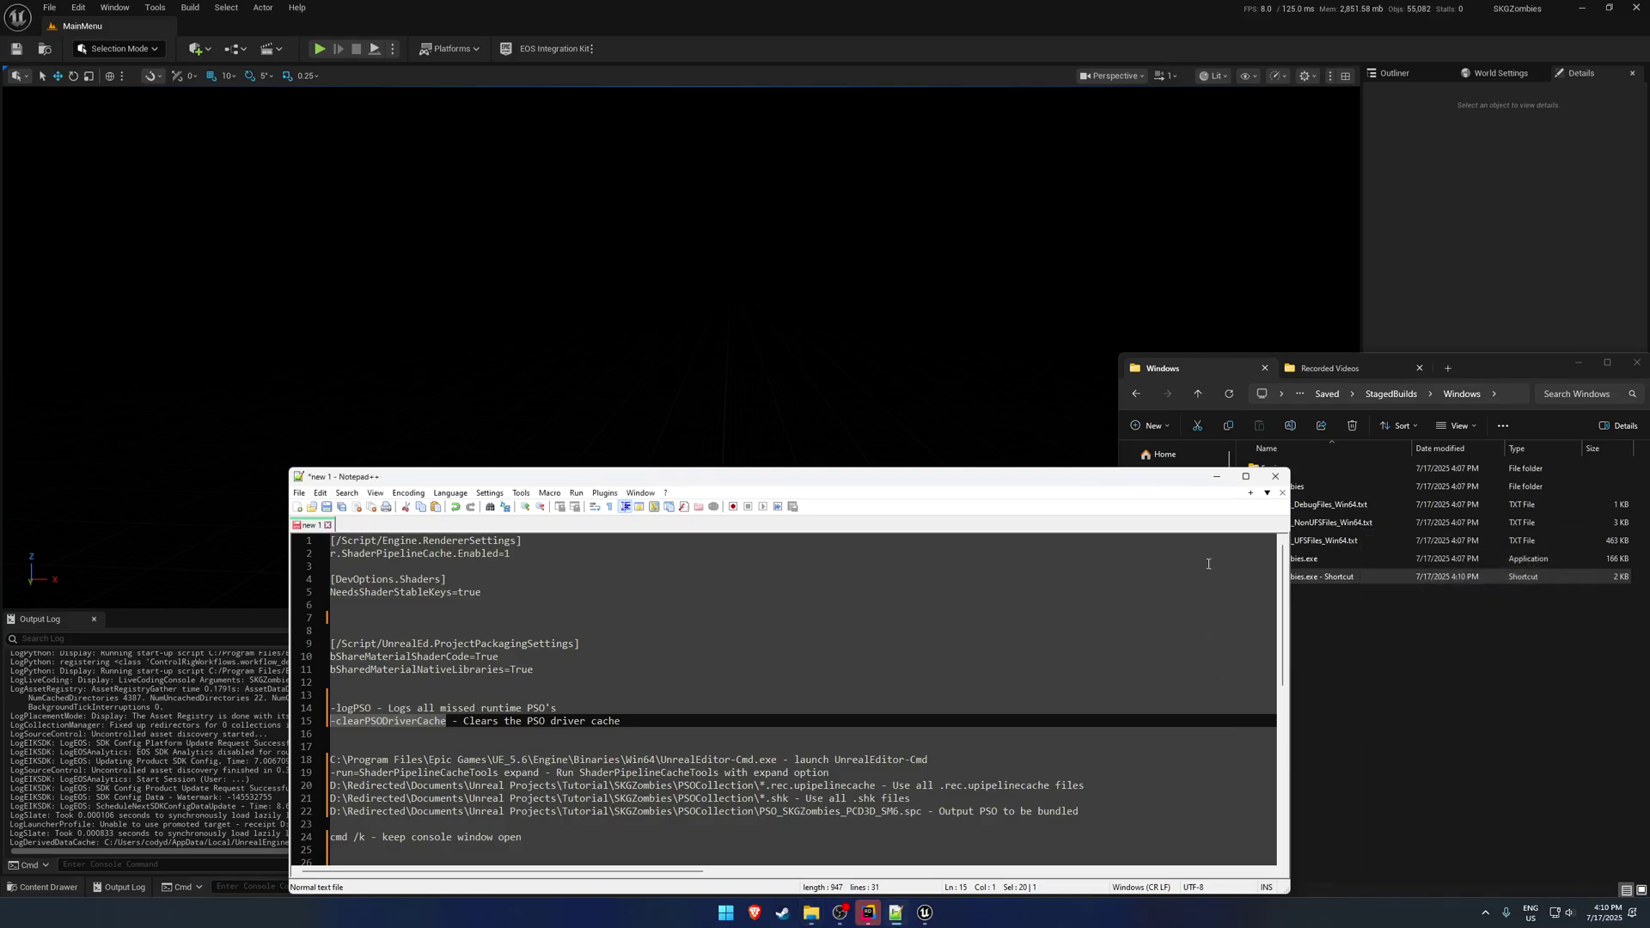
{"action": "left_click", "coordinate": [1216, 476]}
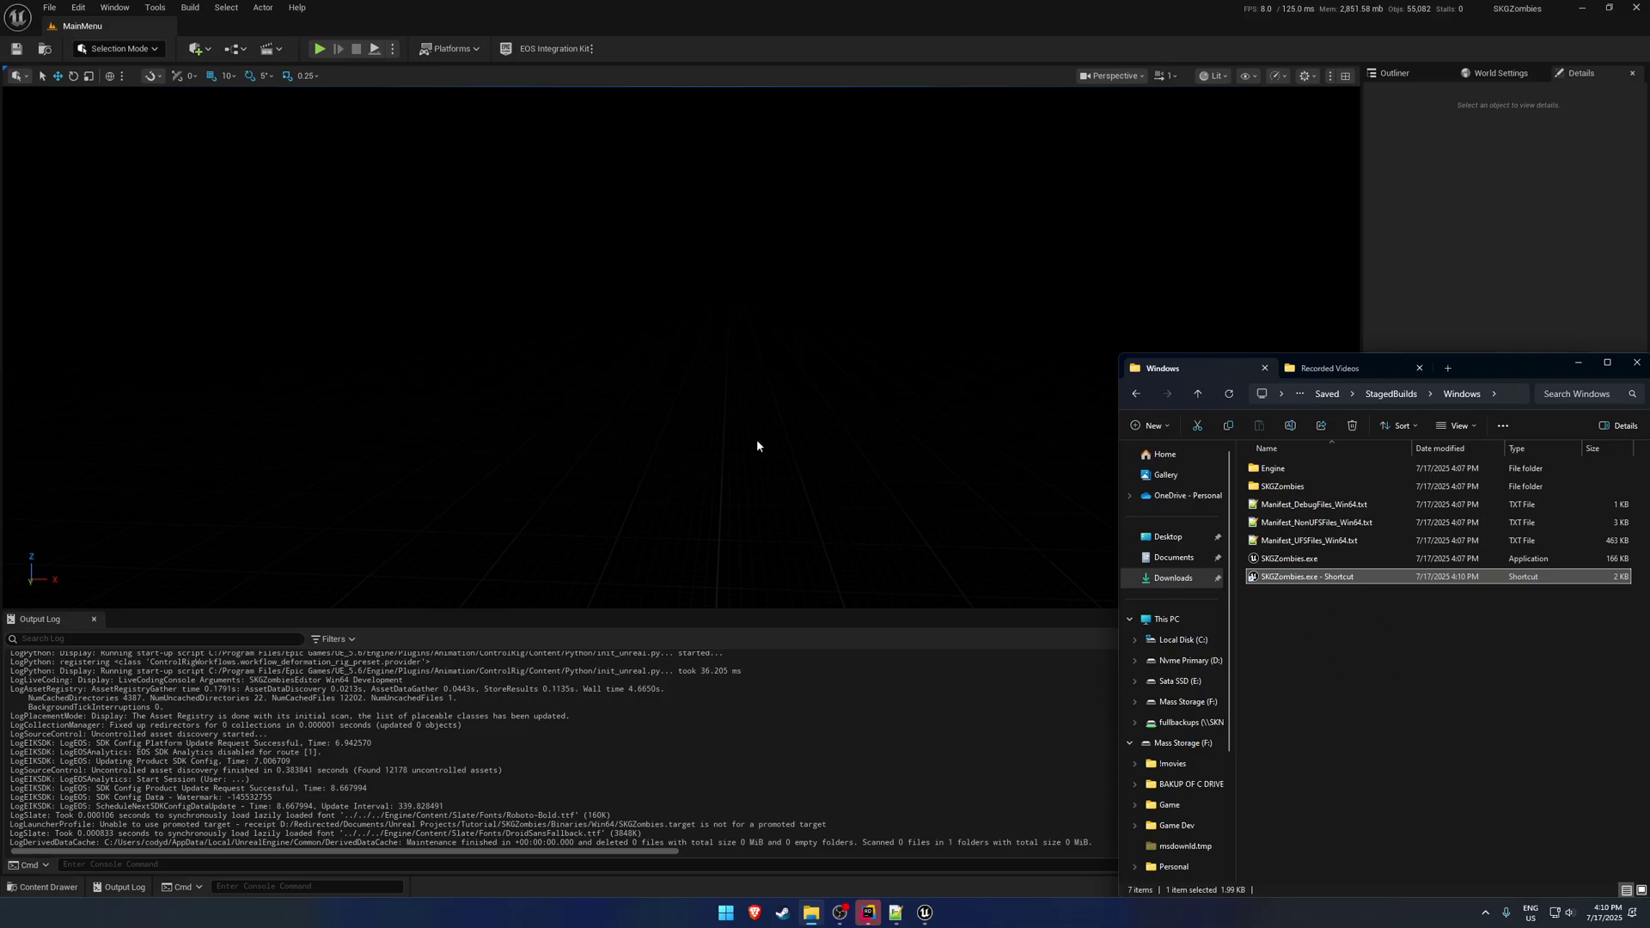
Step: Launch the packaged game from 'SKGZombies.exe - Shortcut'
{"action": "double_click", "coordinate": [1376, 579]}
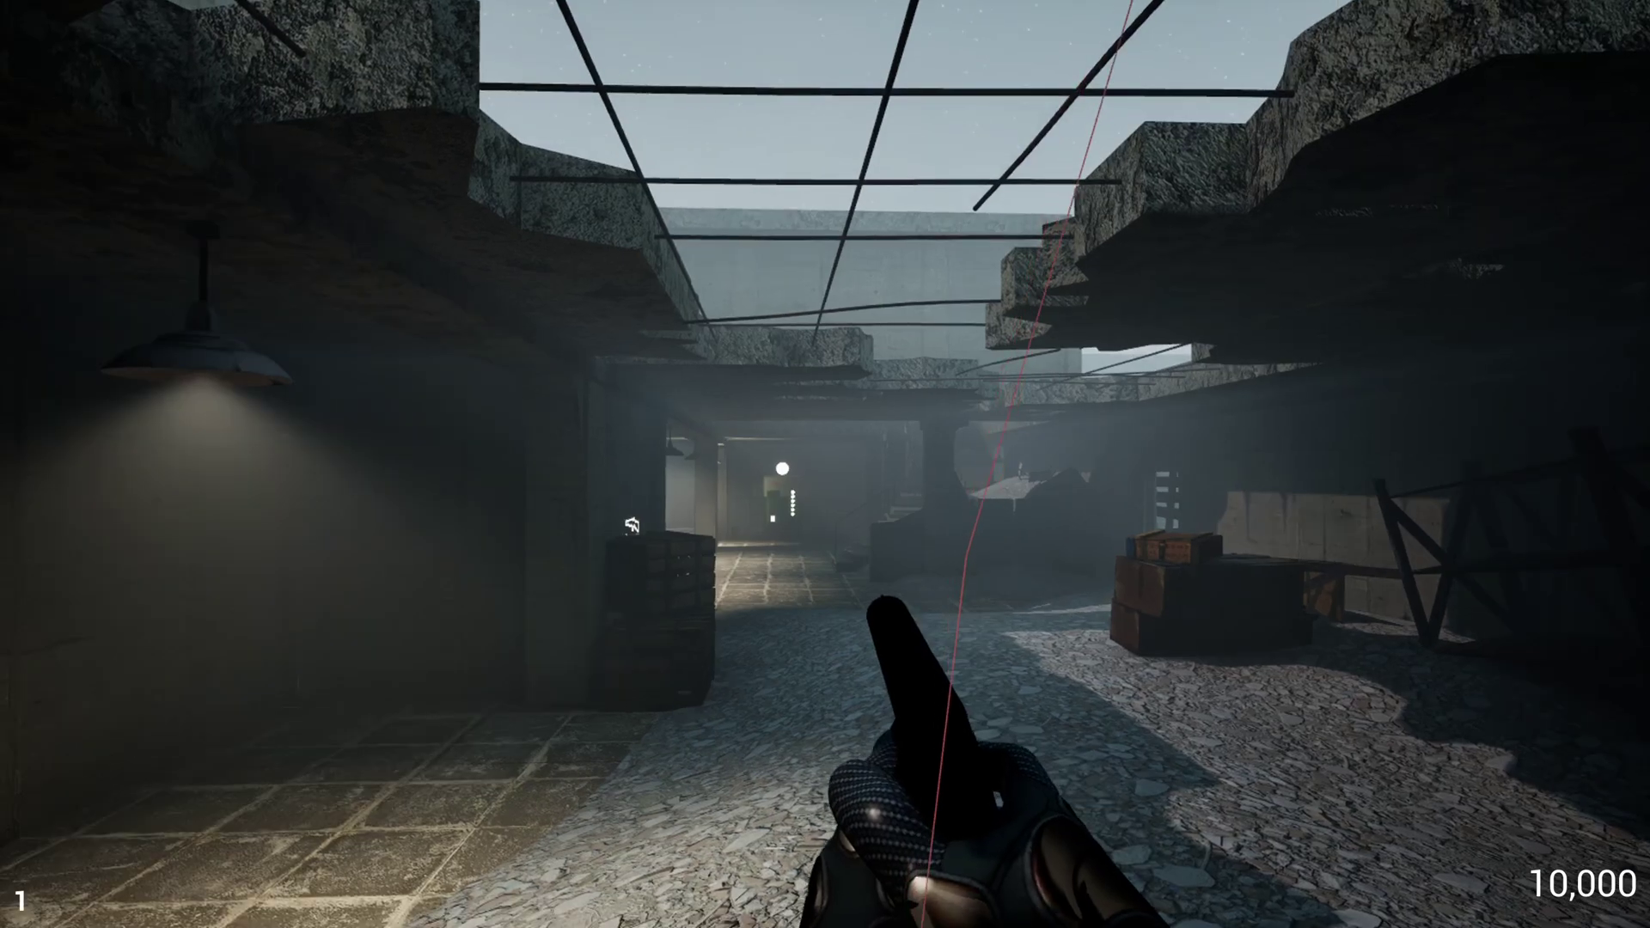
Step: Set the game's scalability to 3 through the console
{"action": "key", "text": "grave"}
{"action": "type", "text": "sc"}
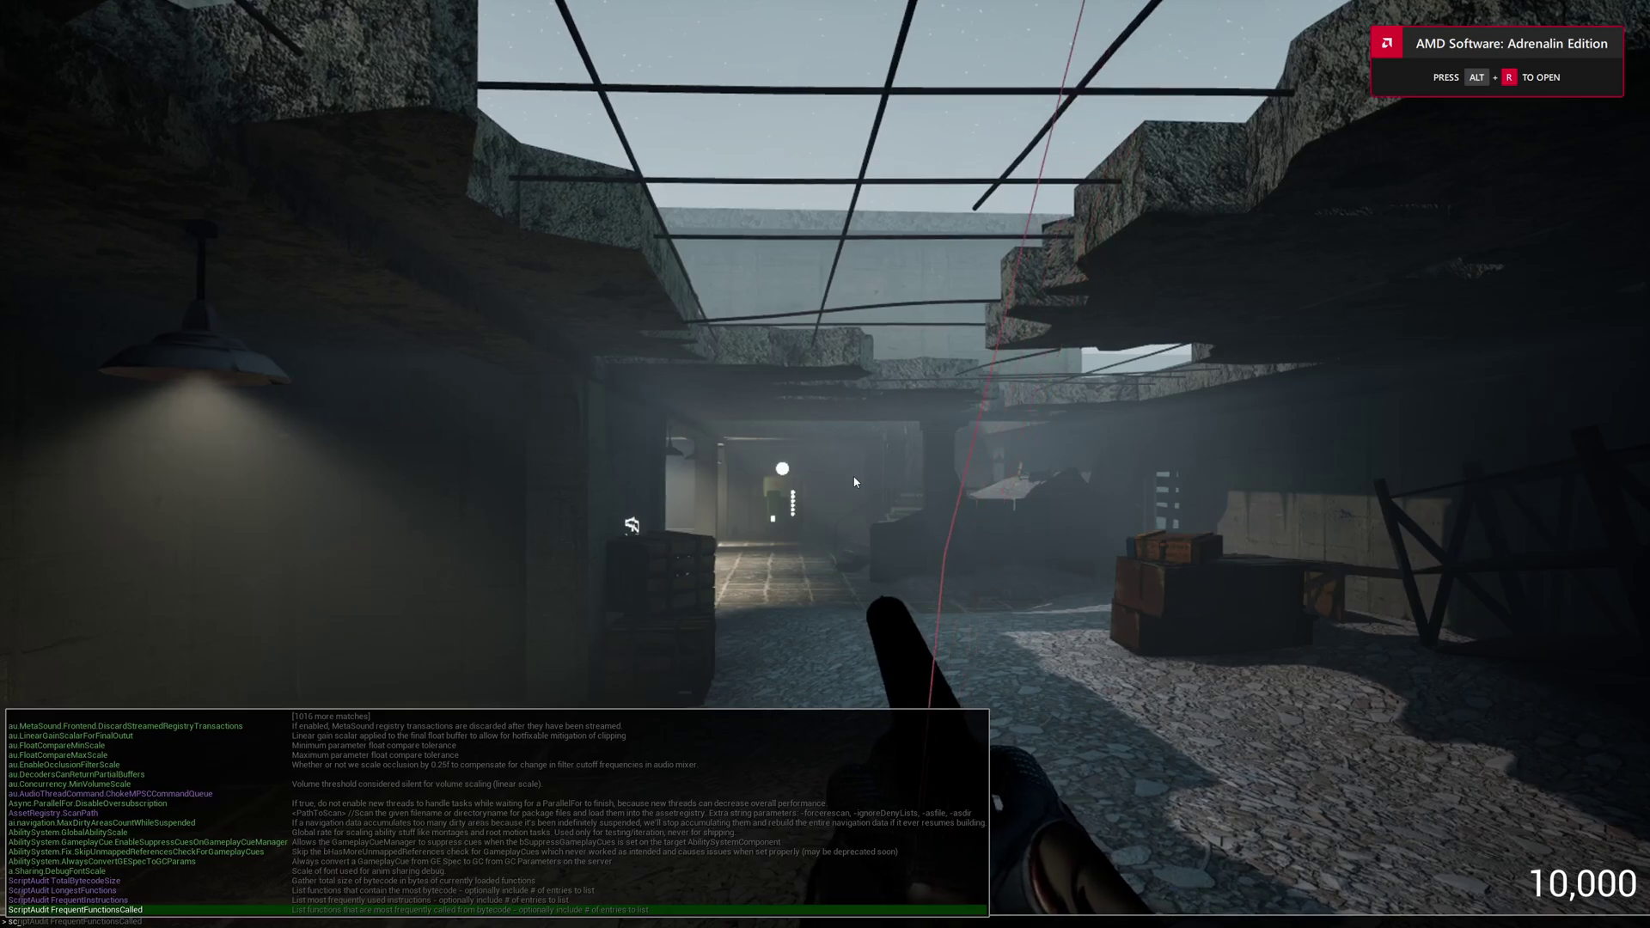
{"action": "type", "text": "alability"}
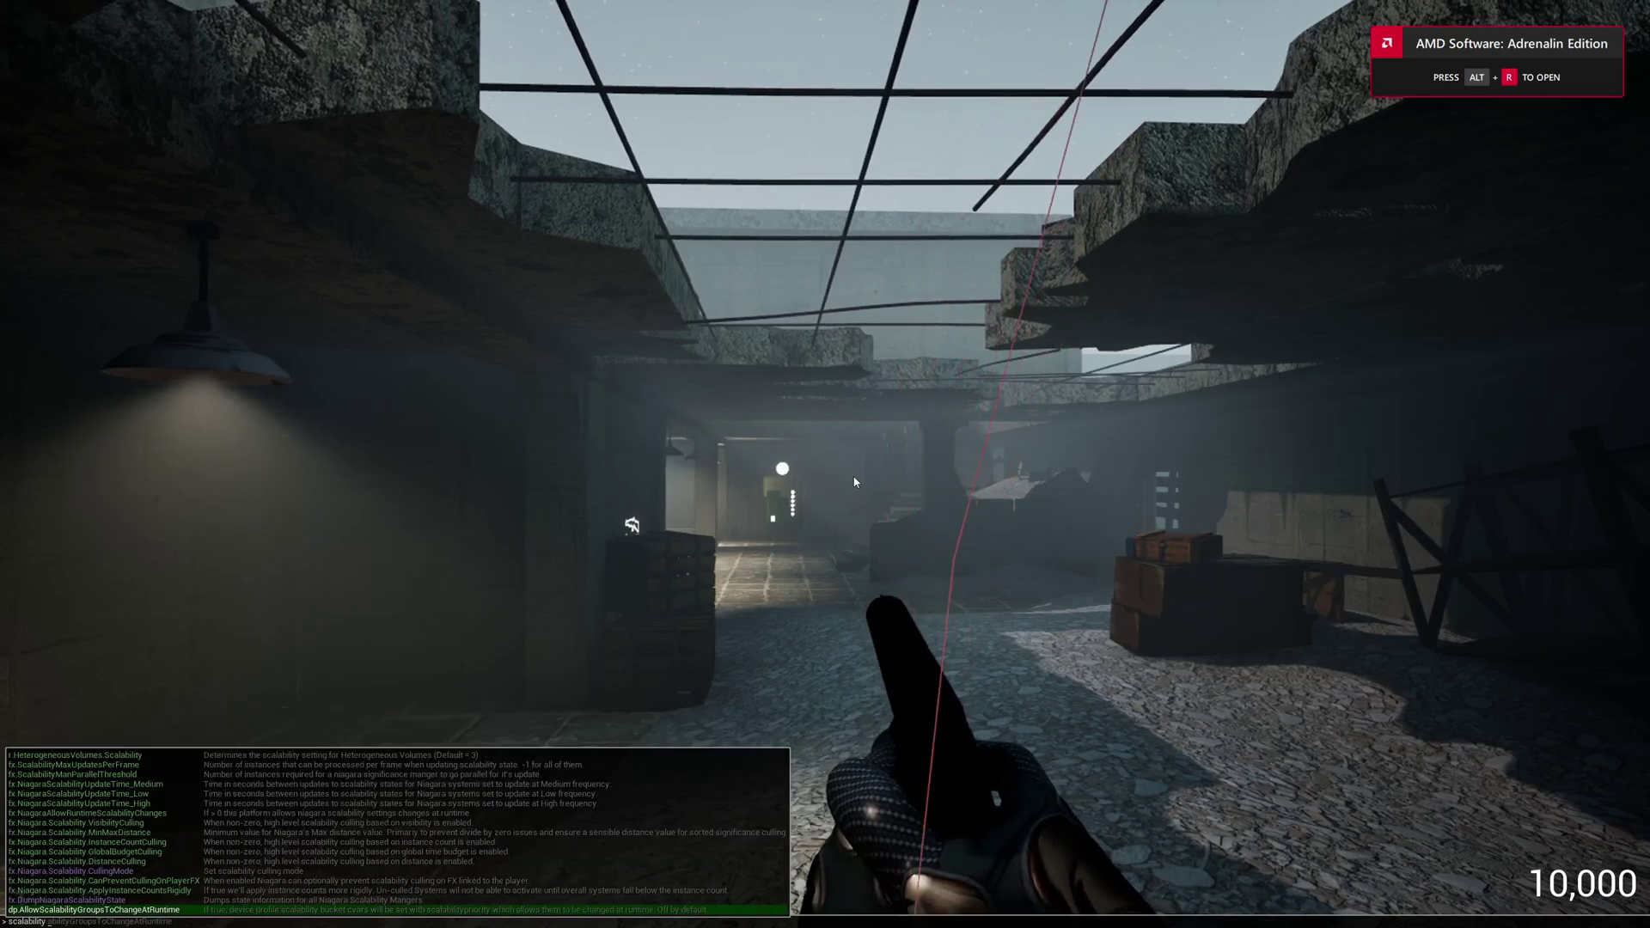
{"action": "key", "text": "Return"}
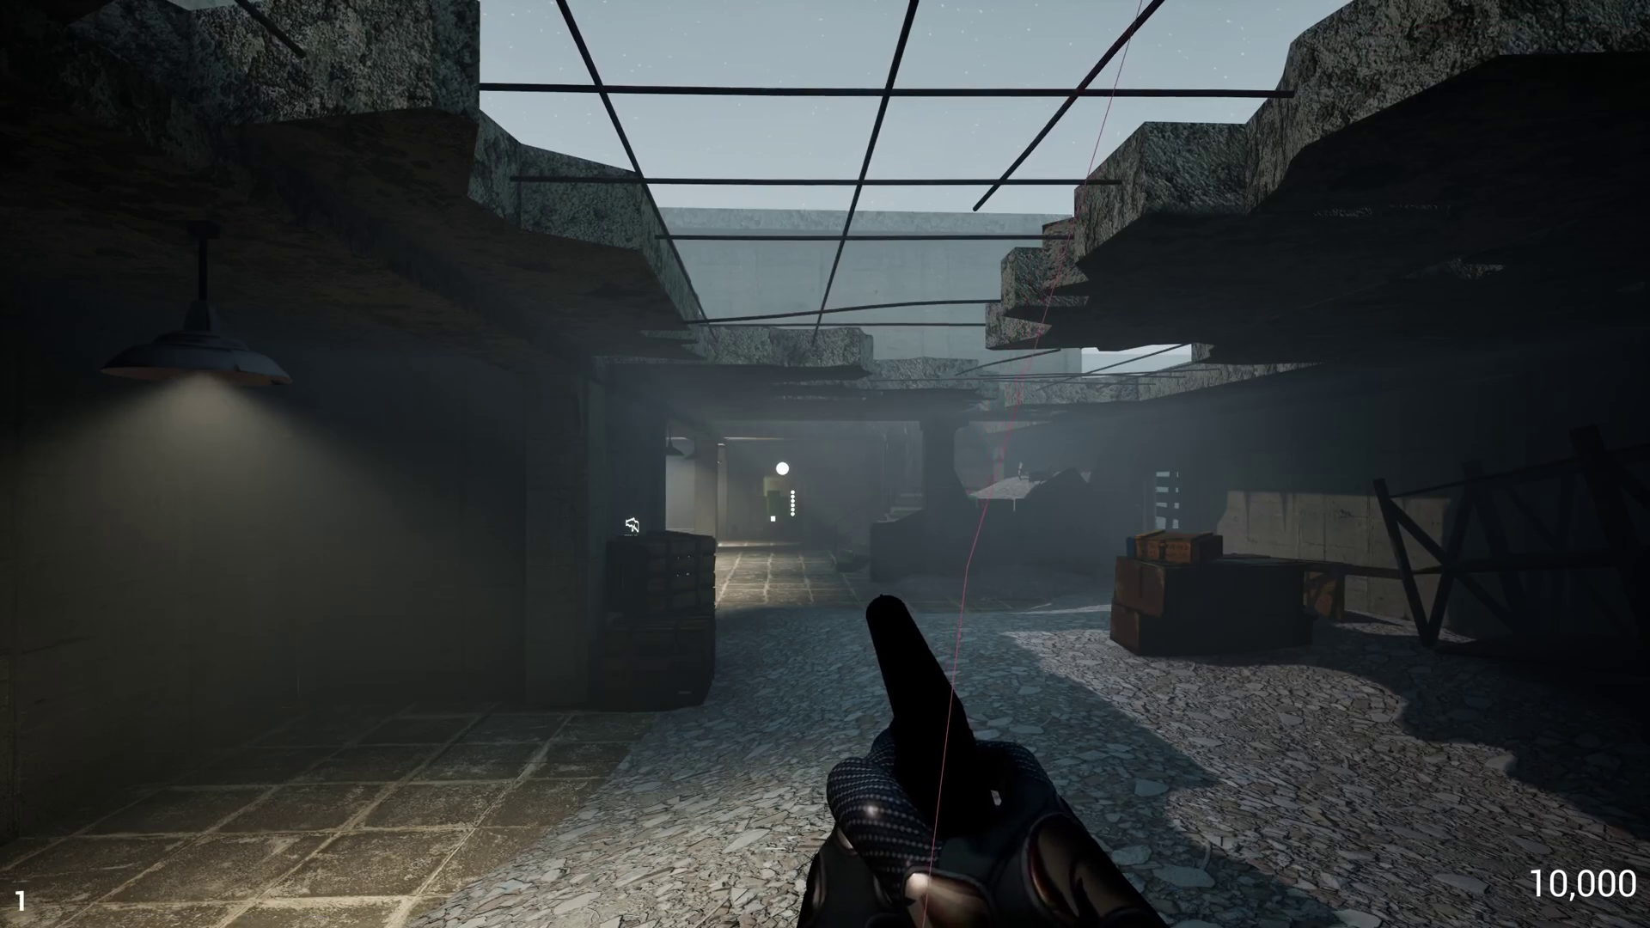
Step: Turn on the stat unitgraph frame-timing overlay from the console
{"action": "key", "text": "grave"}
{"action": "type", "text": "stat unitgraph"}
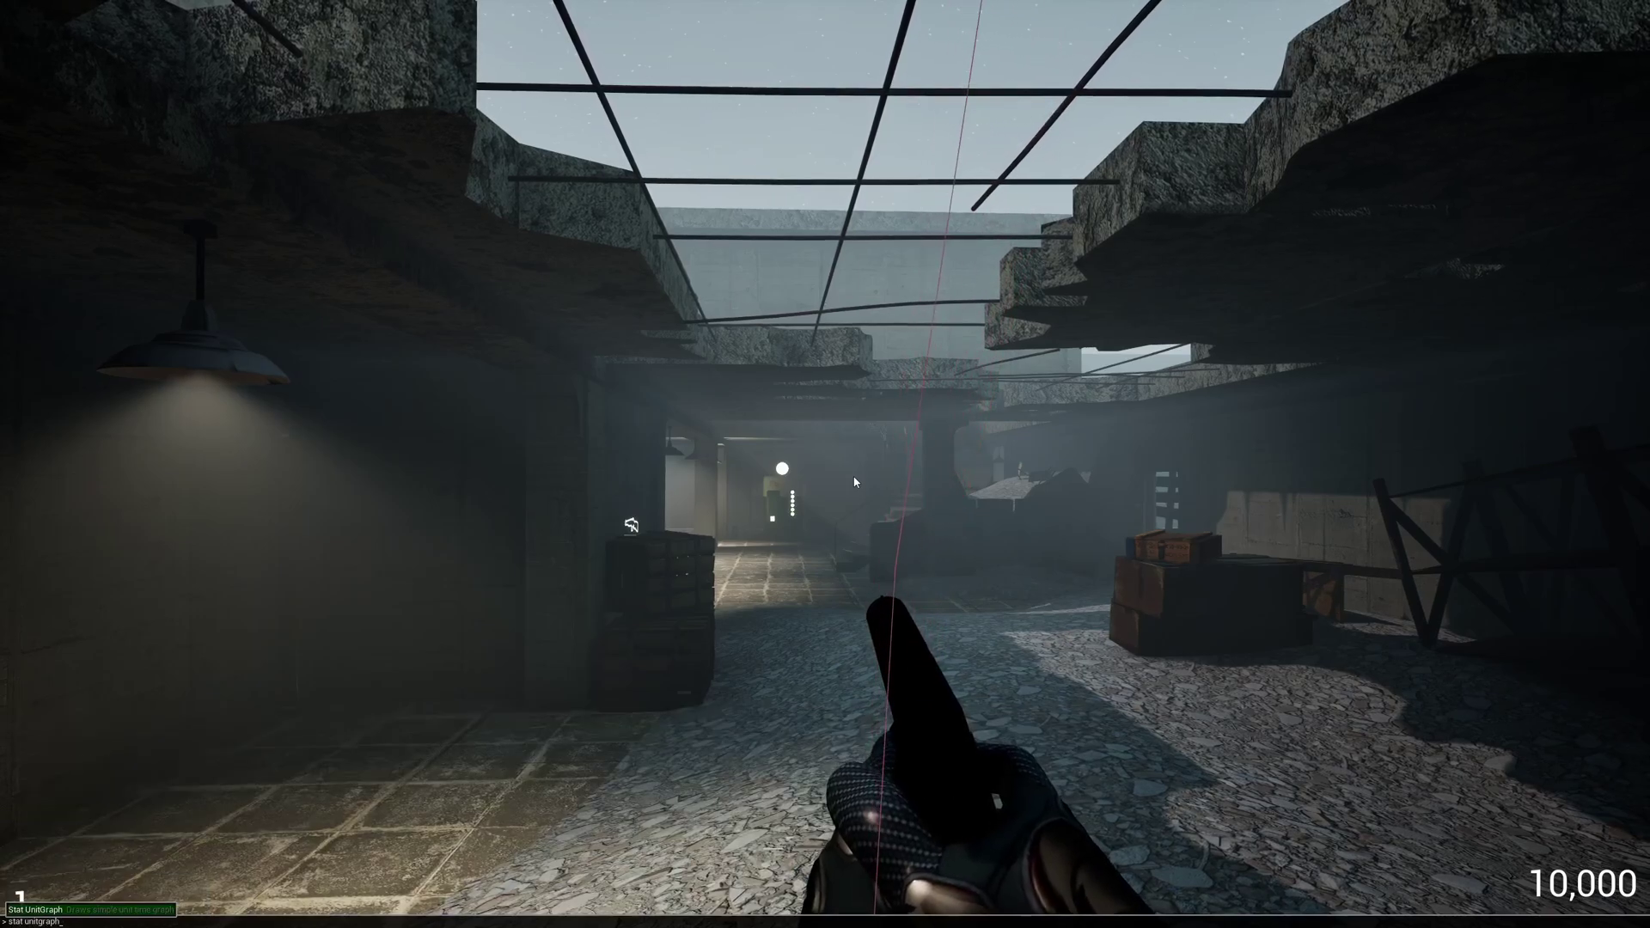
{"action": "key", "text": "Return"}
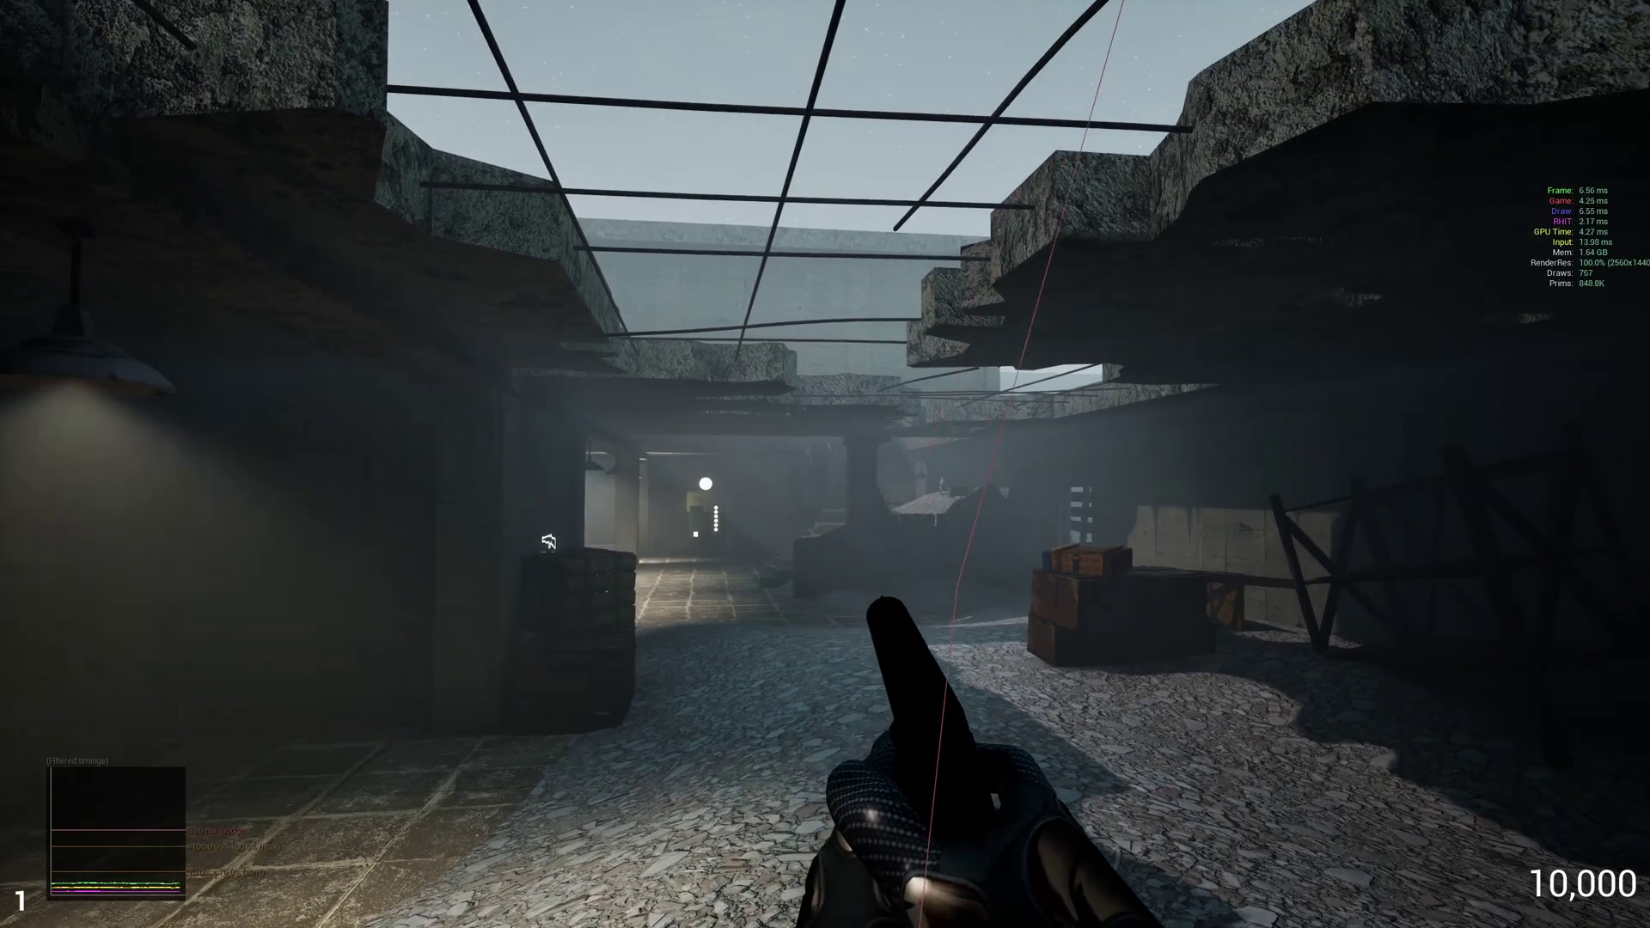
Step: Walk down the corridor across the rubble into the lit tiled room
{"action": "key", "text": "w"}
{"action": "key", "text": "w"}
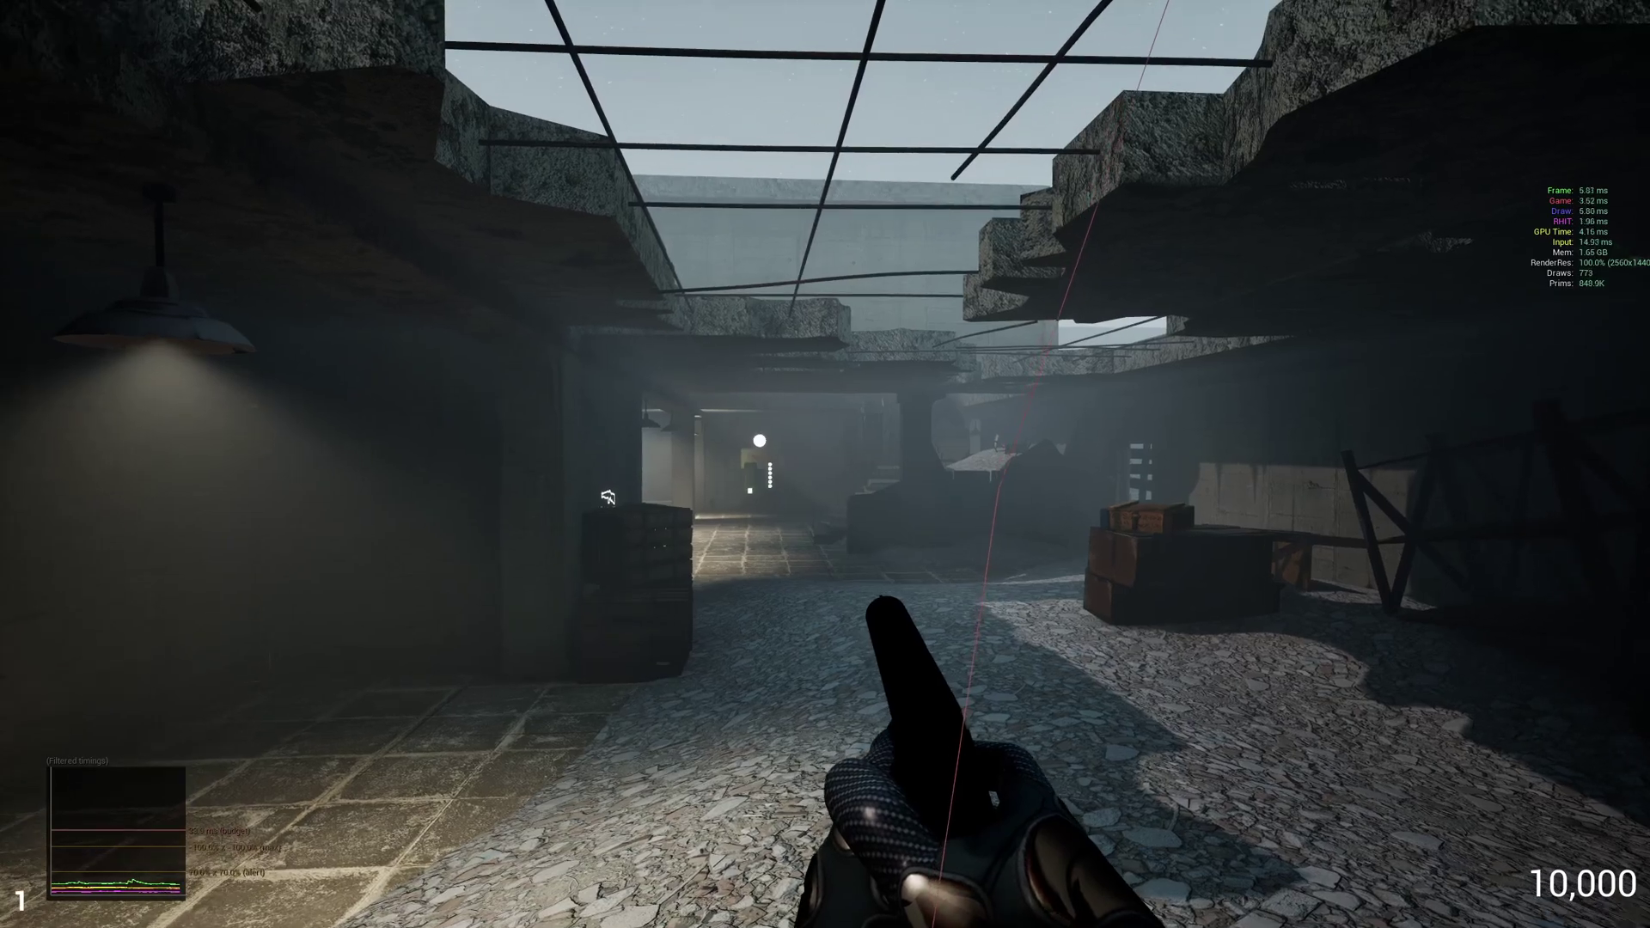
{"action": "key", "text": "w"}
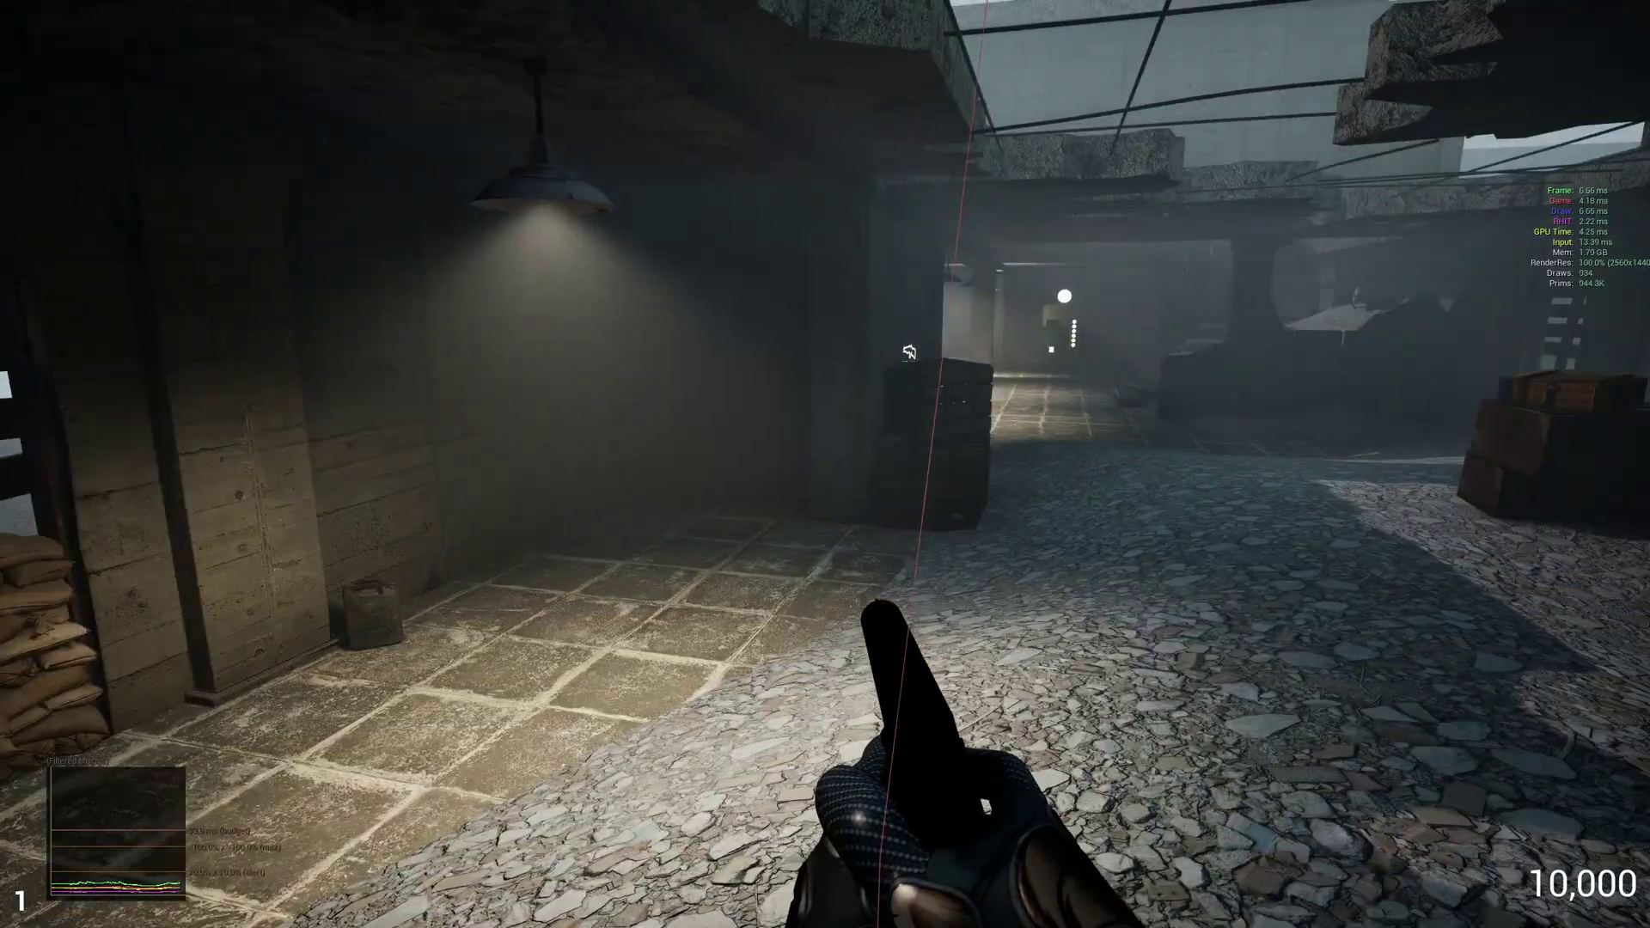
{"action": "key", "text": "w"}
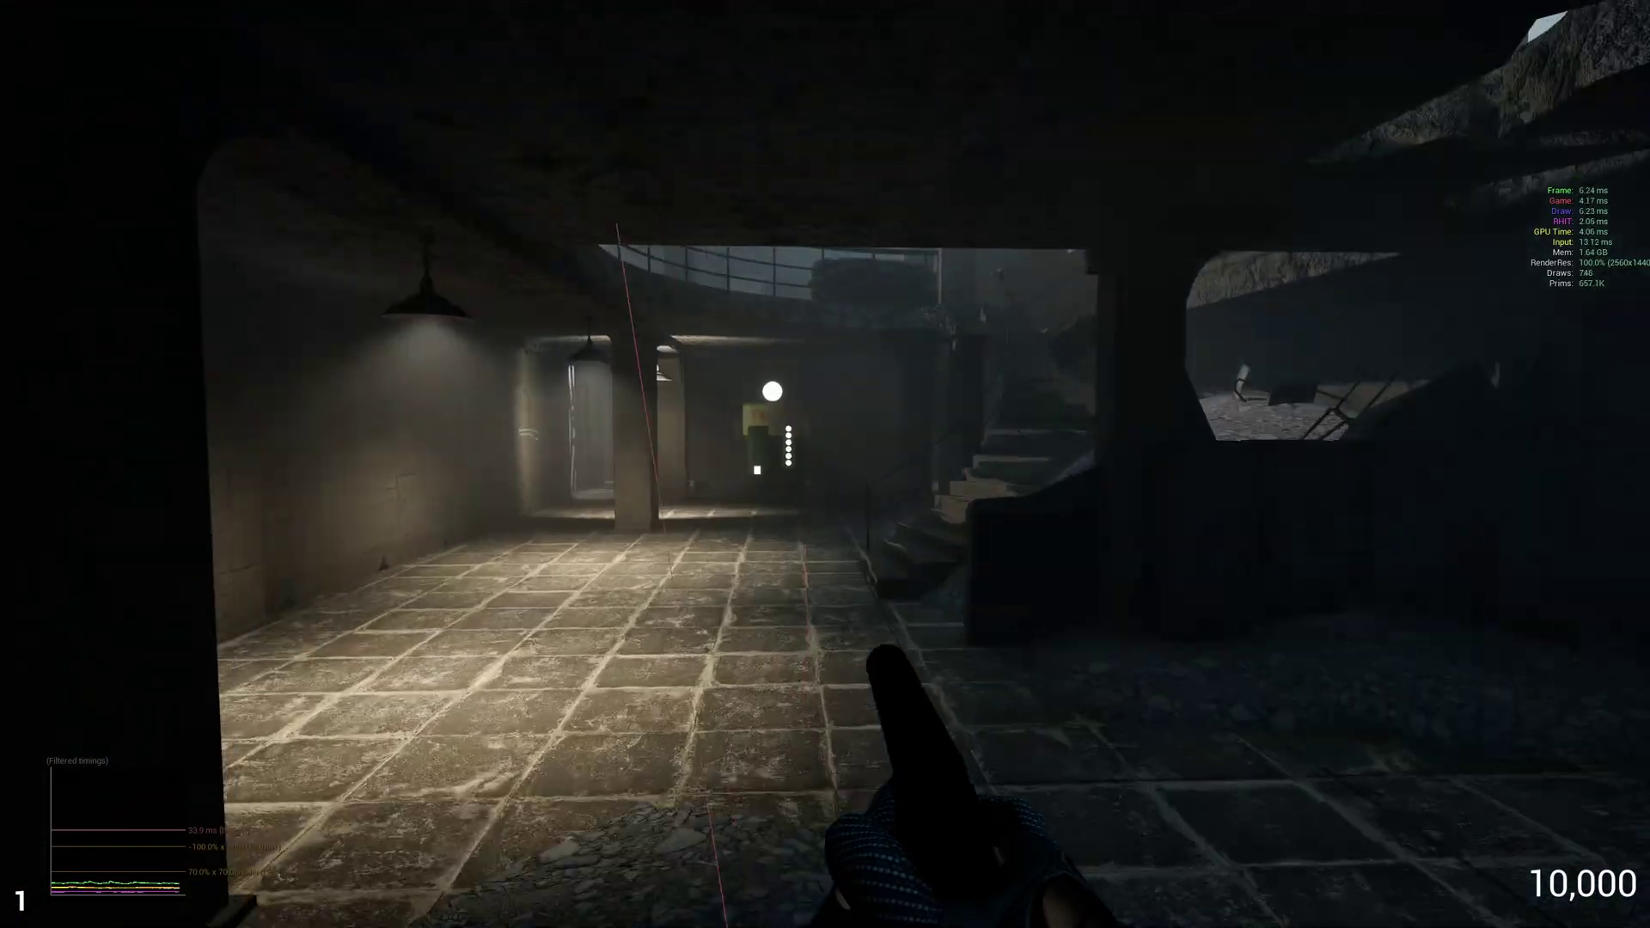
{"action": "key", "text": "w"}
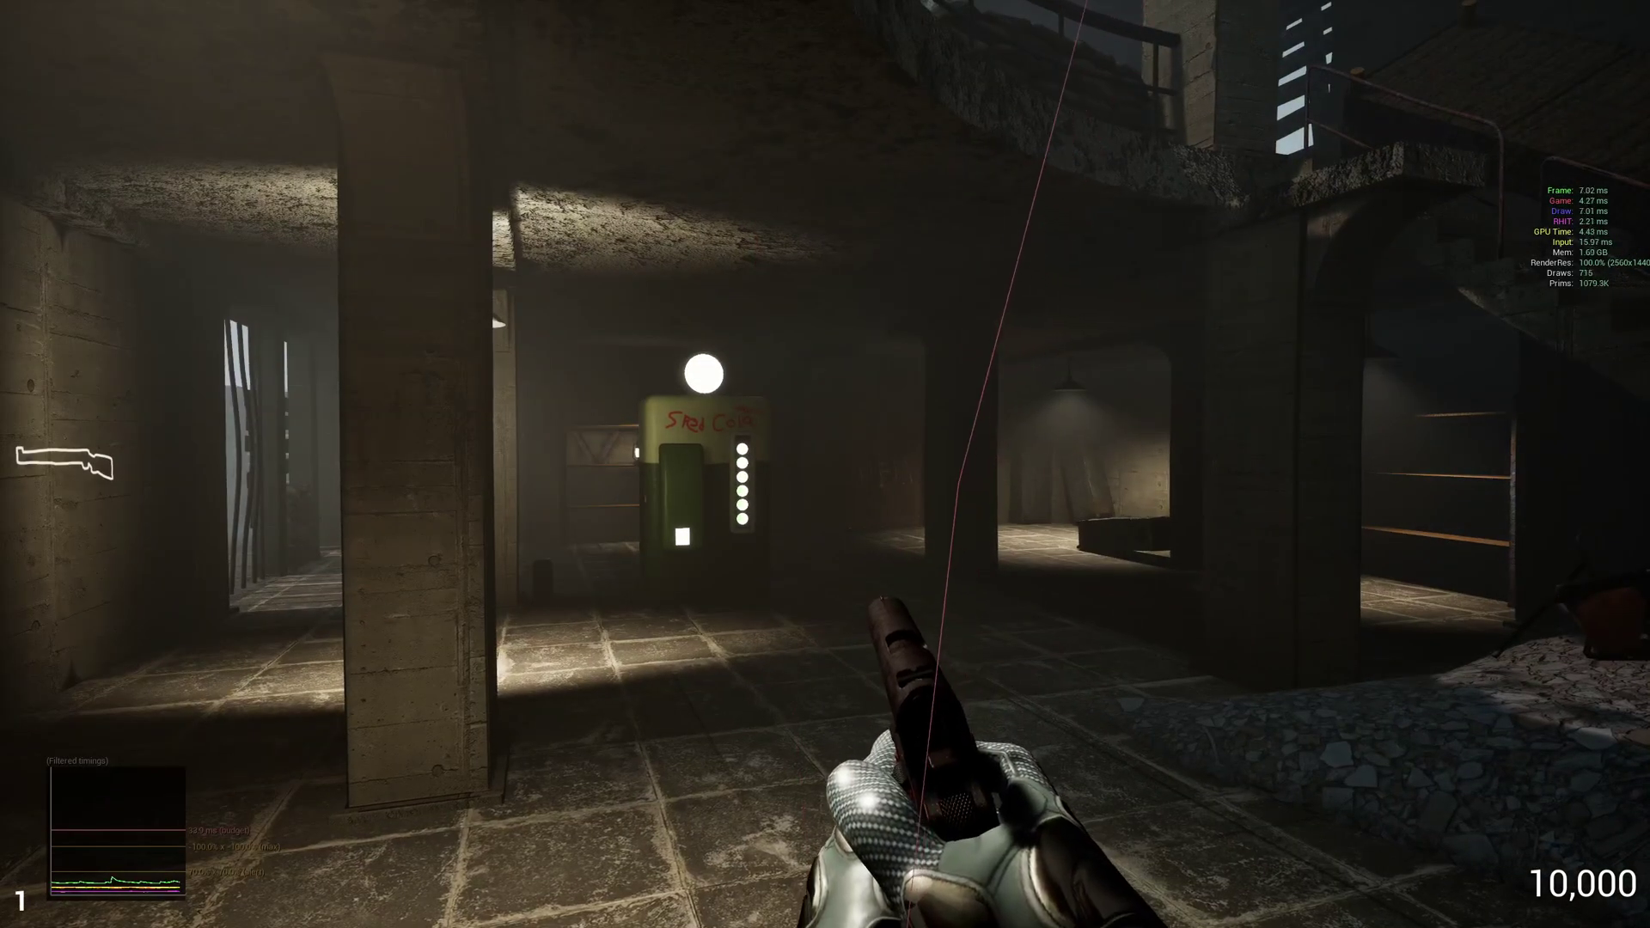
Step: Fire four pistol shots near the vending machine
{"action": "left_click", "coordinate": [824, 464]}
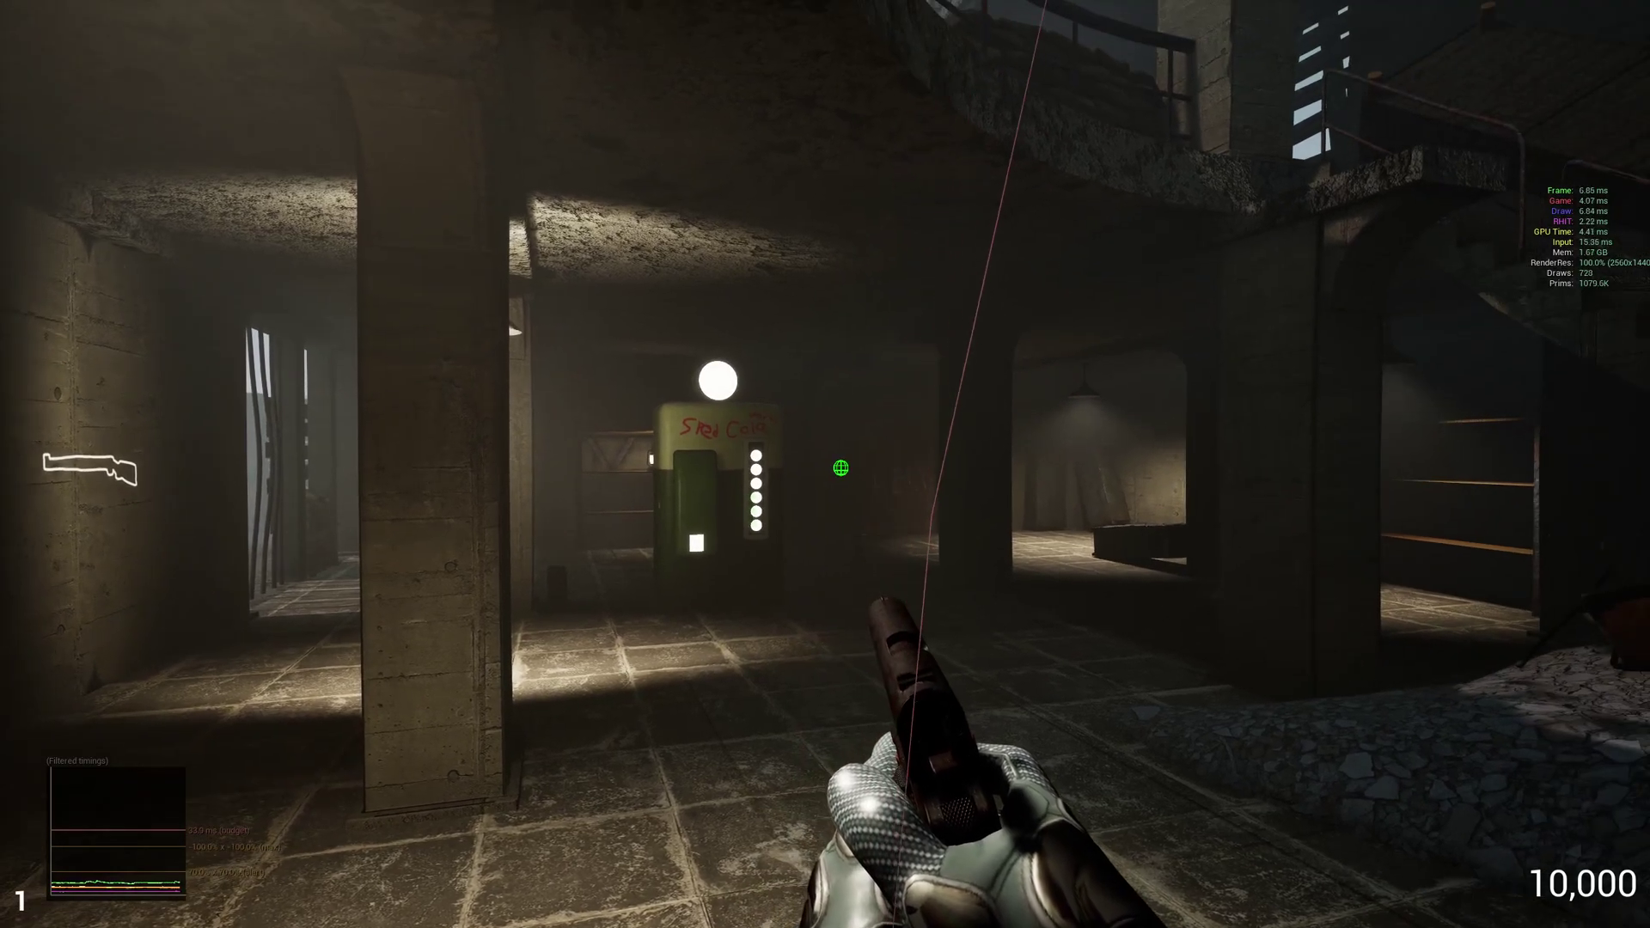
{"action": "left_click", "coordinate": [825, 464]}
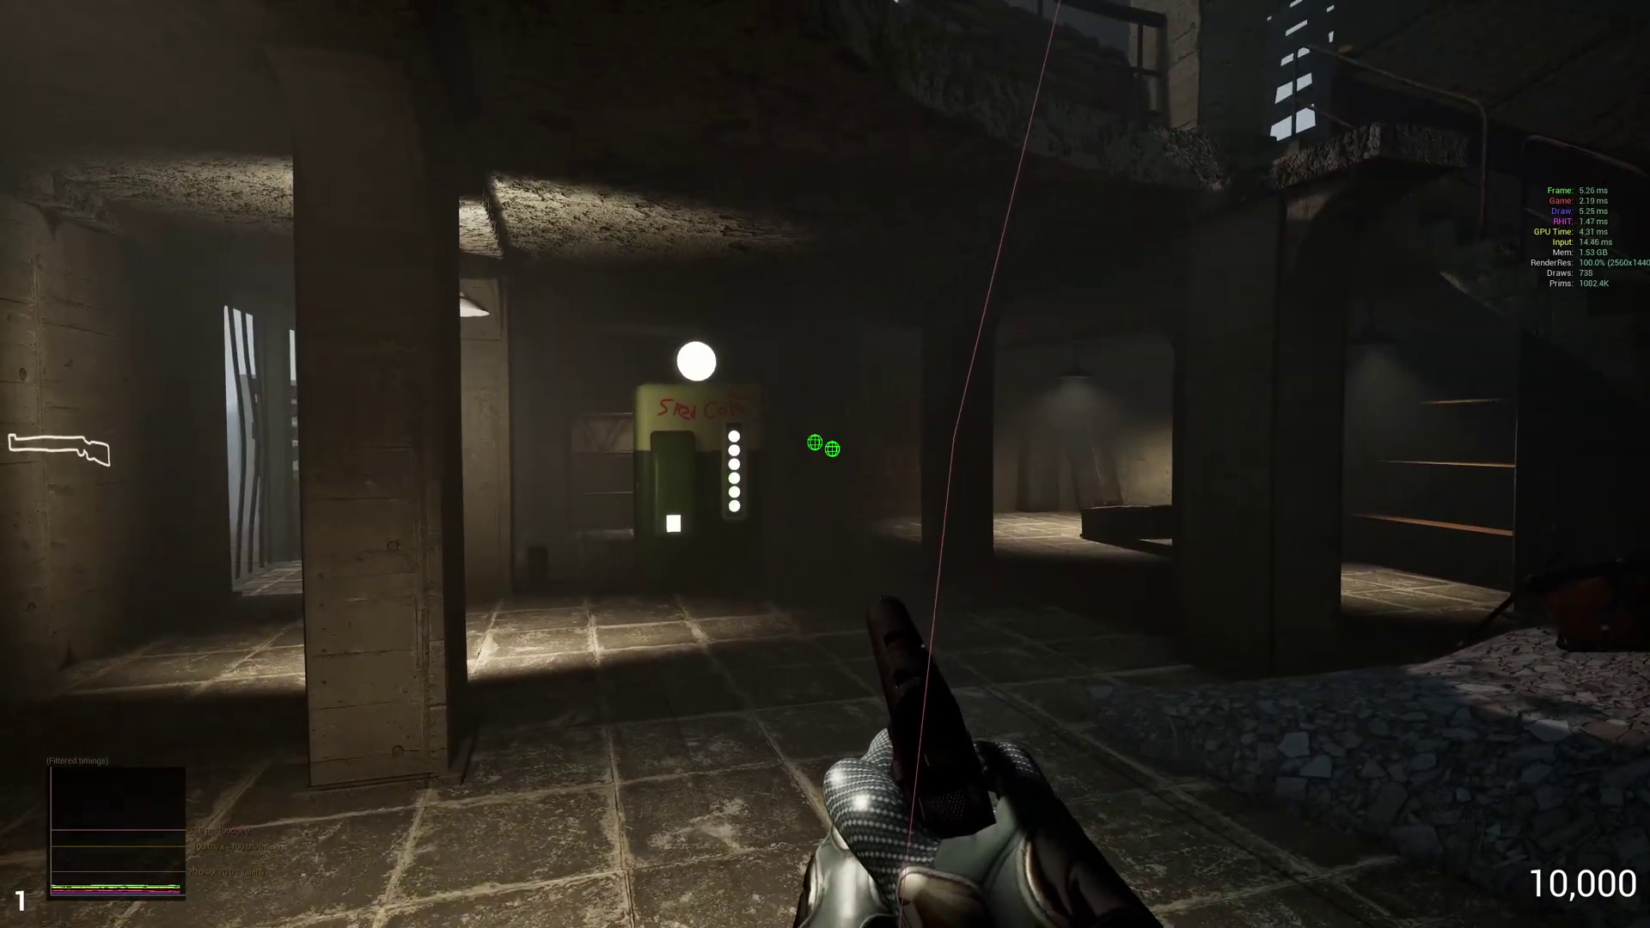
{"action": "left_click", "coordinate": [825, 464]}
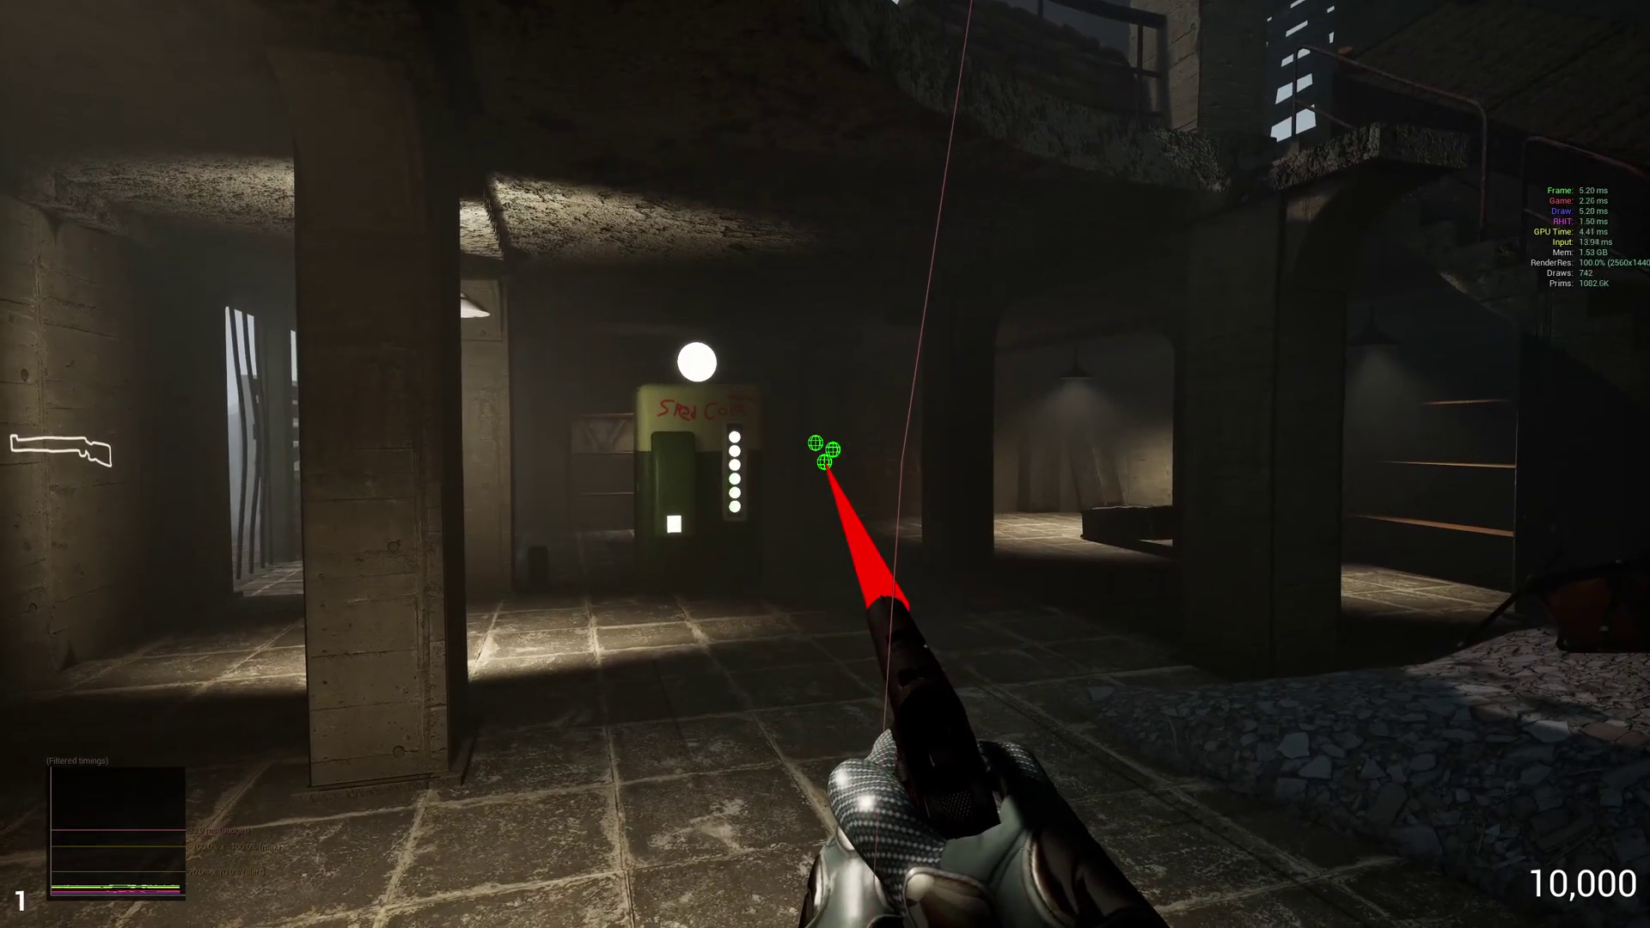
{"action": "left_click", "coordinate": [825, 464]}
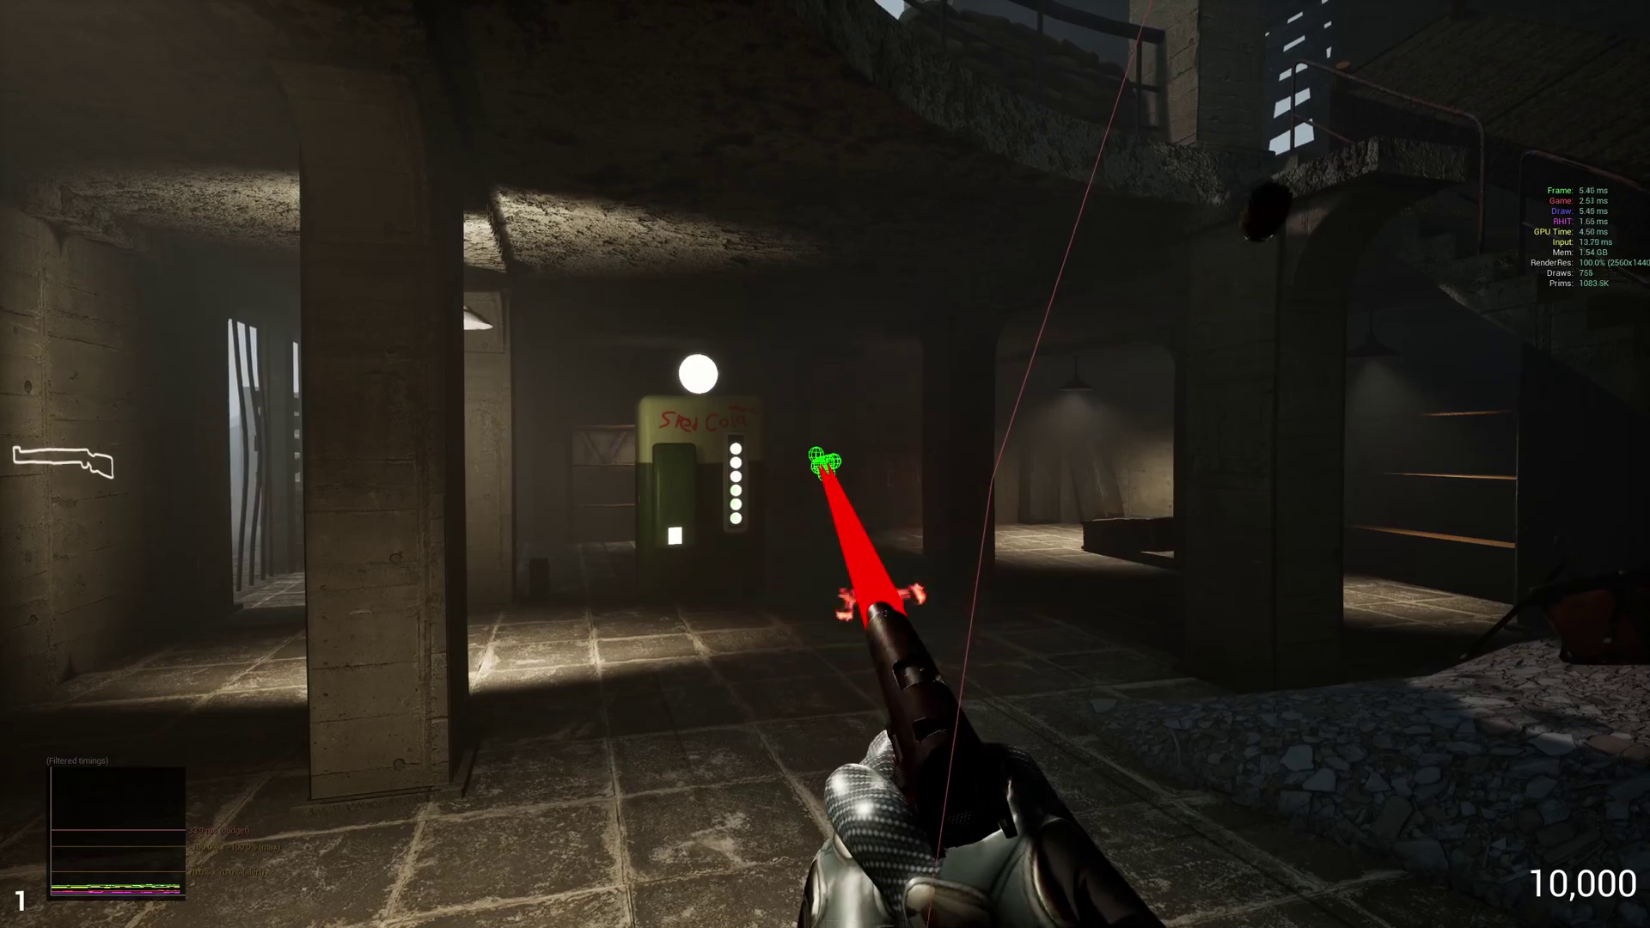
Step: Buy open the HELP door and walk into the storage room to the question-mark crate
{"action": "key", "text": "w"}
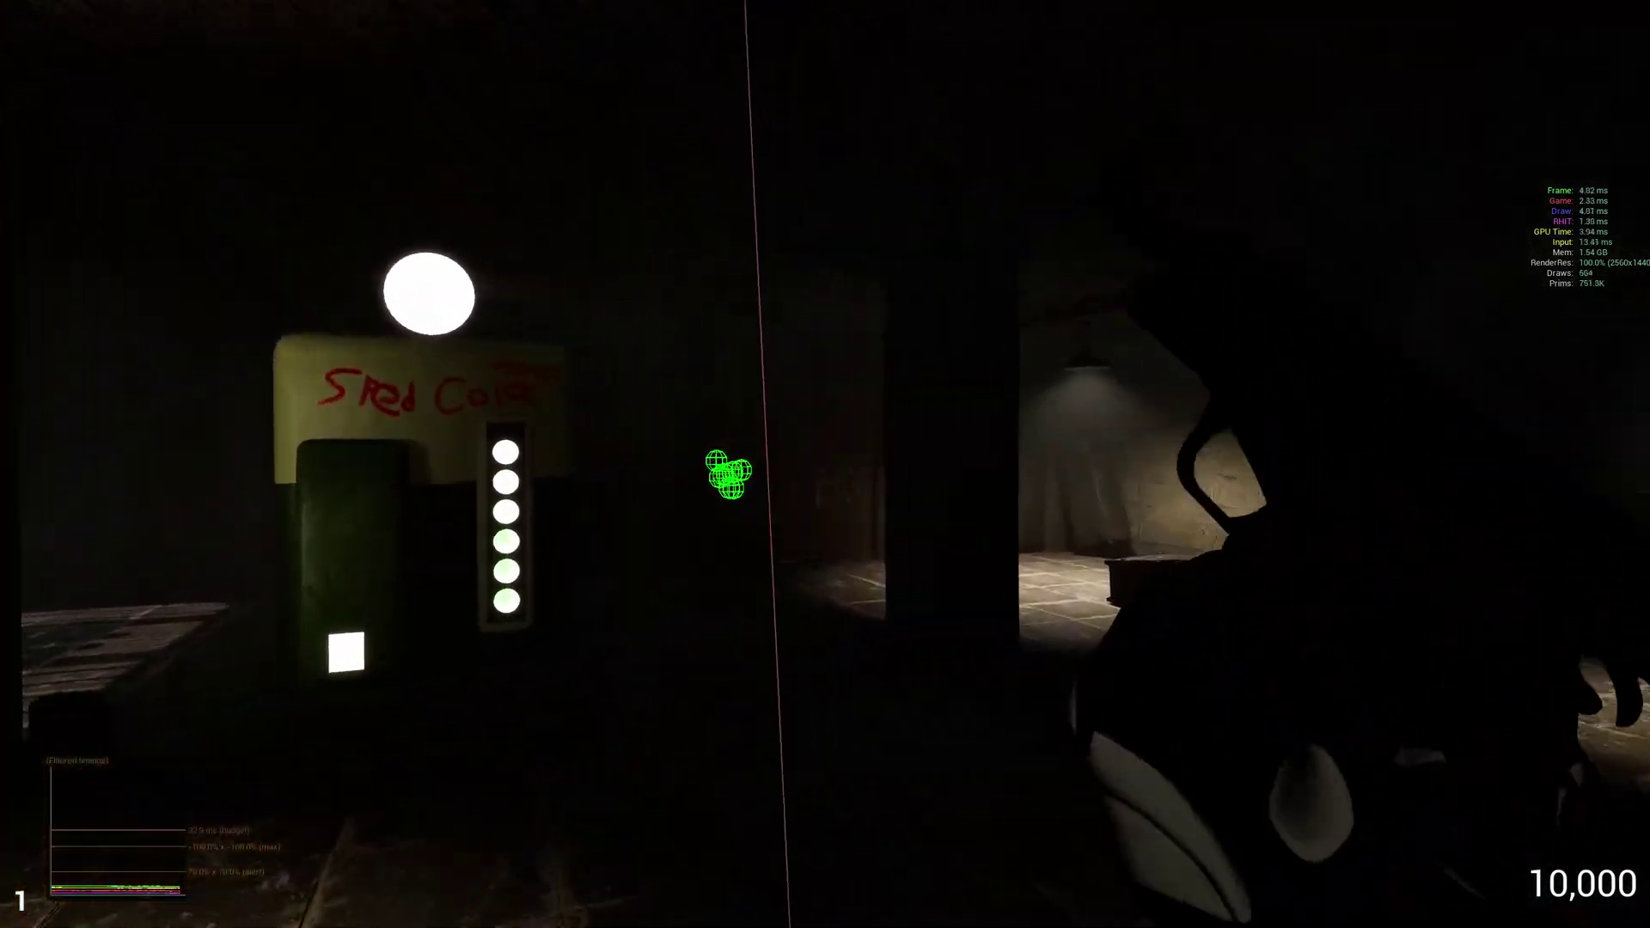
{"action": "key", "text": "w"}
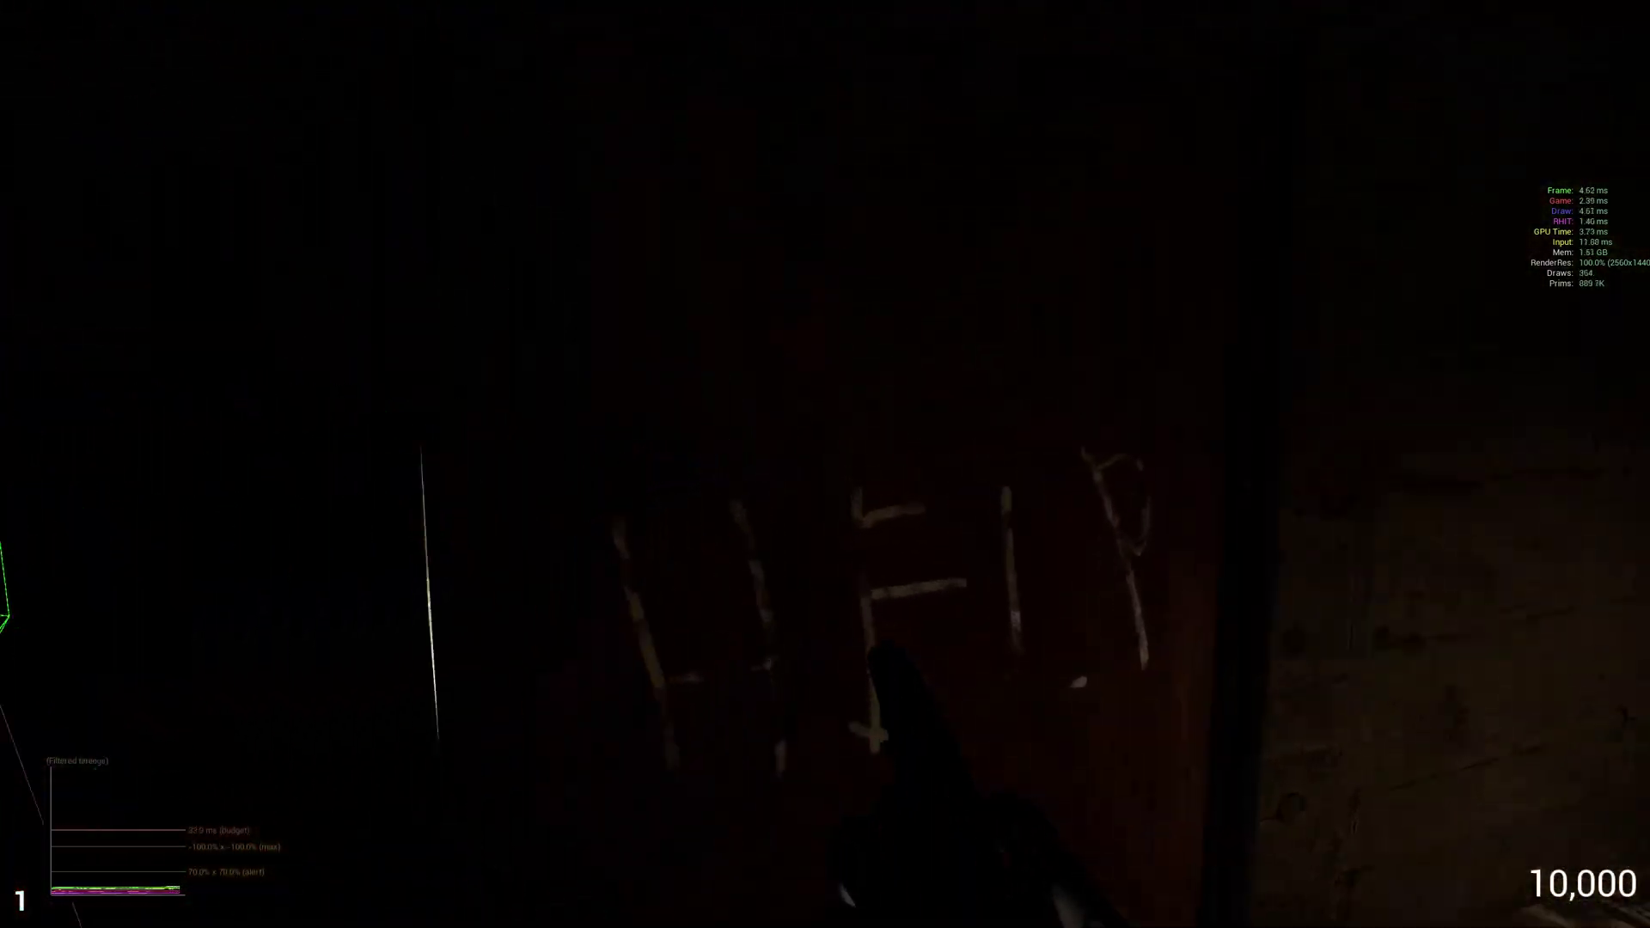
{"action": "key", "text": "e"}
{"action": "key", "text": "w"}
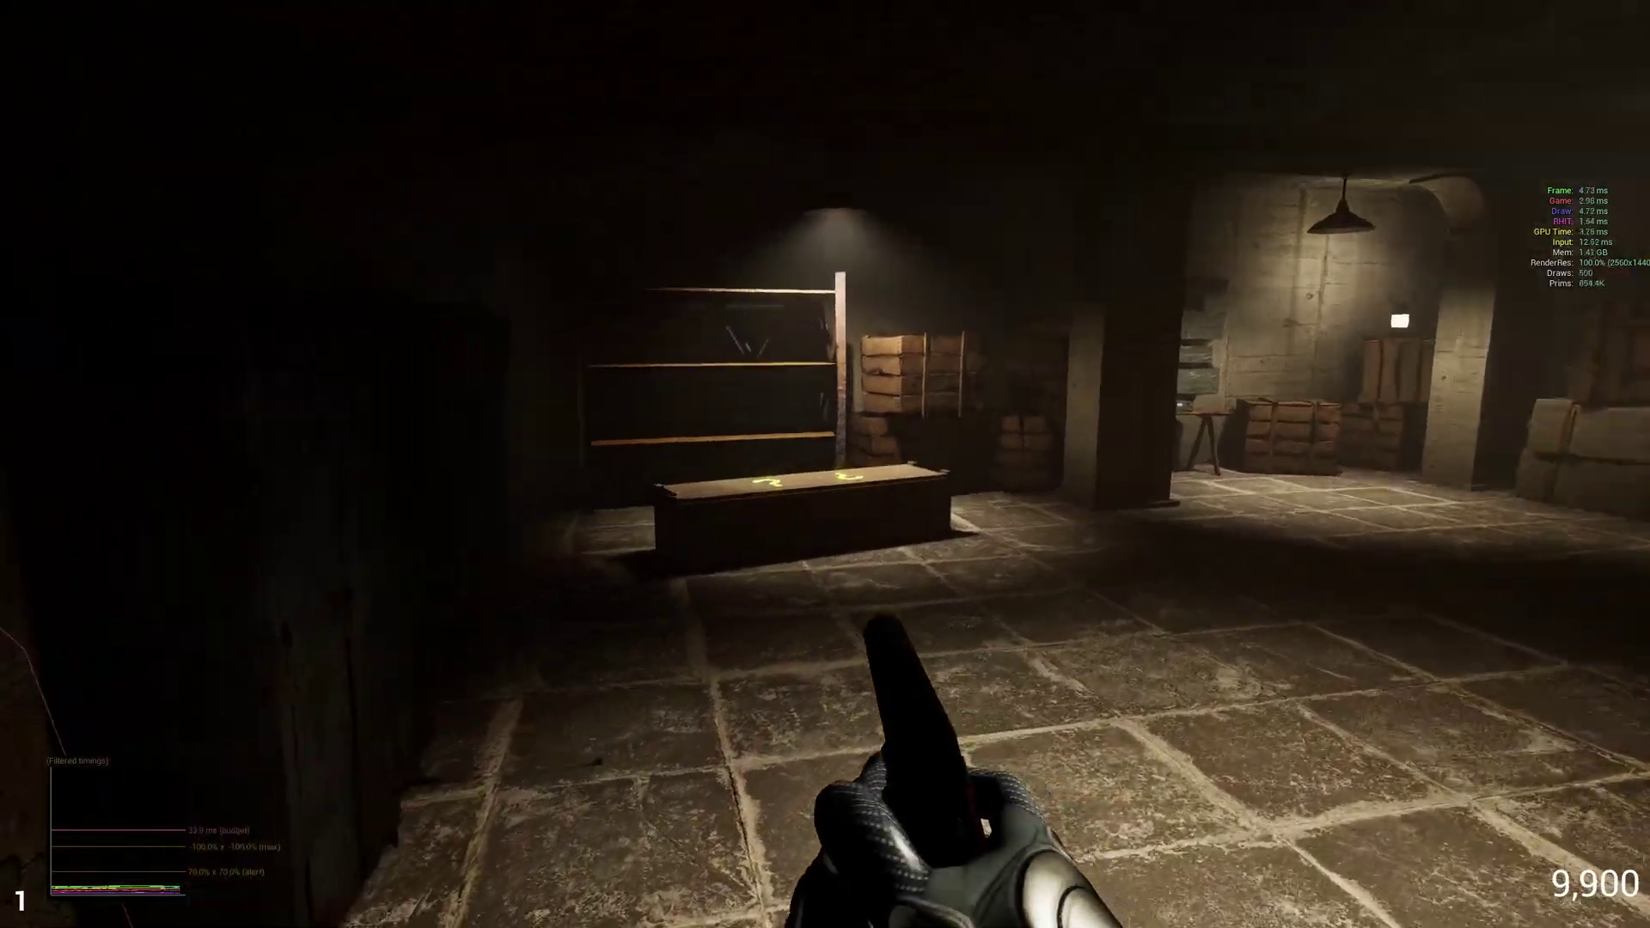
{"action": "key", "text": "w"}
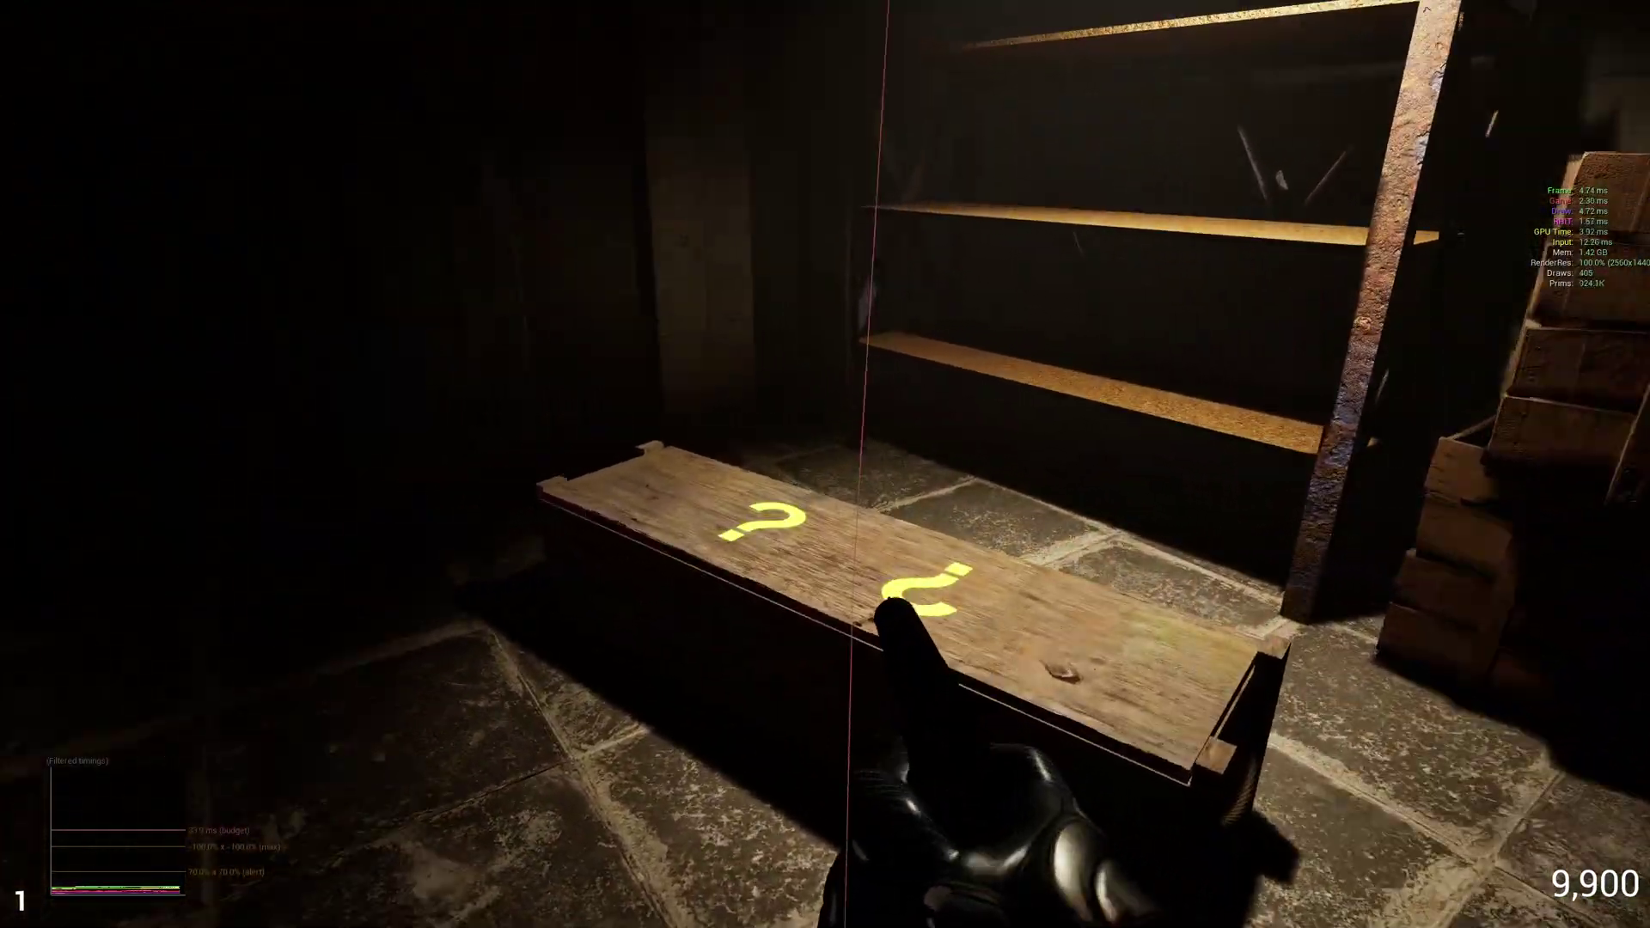
Step: Buy from the mystery box, take the Thompson, then quit the game with Alt+F4
{"action": "key", "text": "w"}
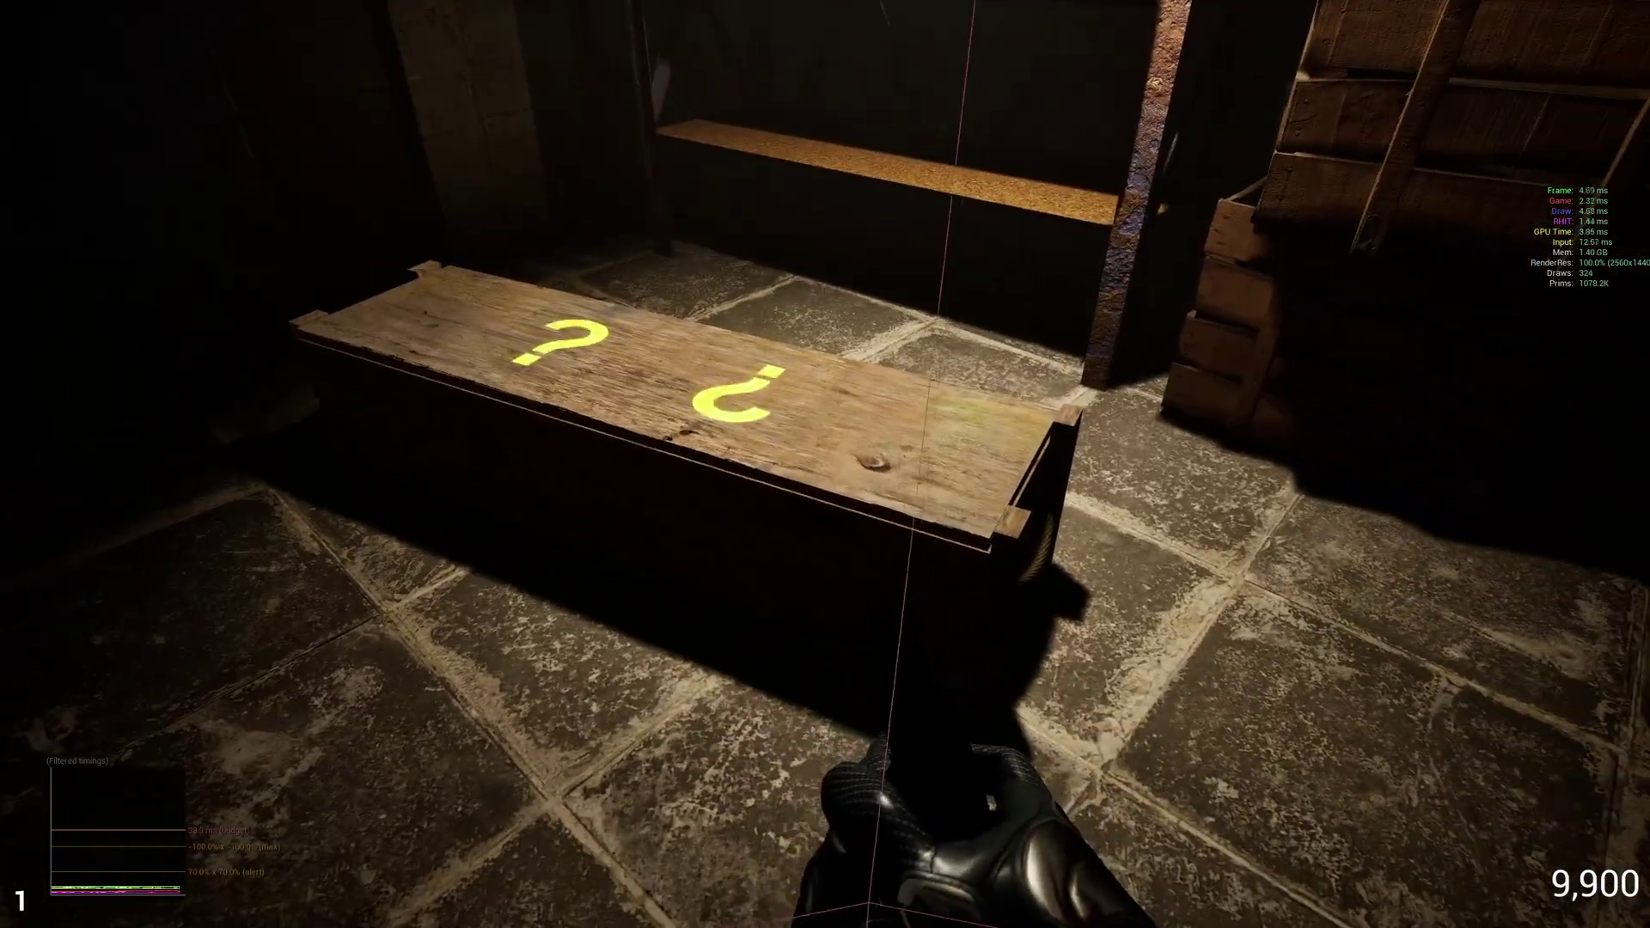
{"action": "key", "text": "f"}
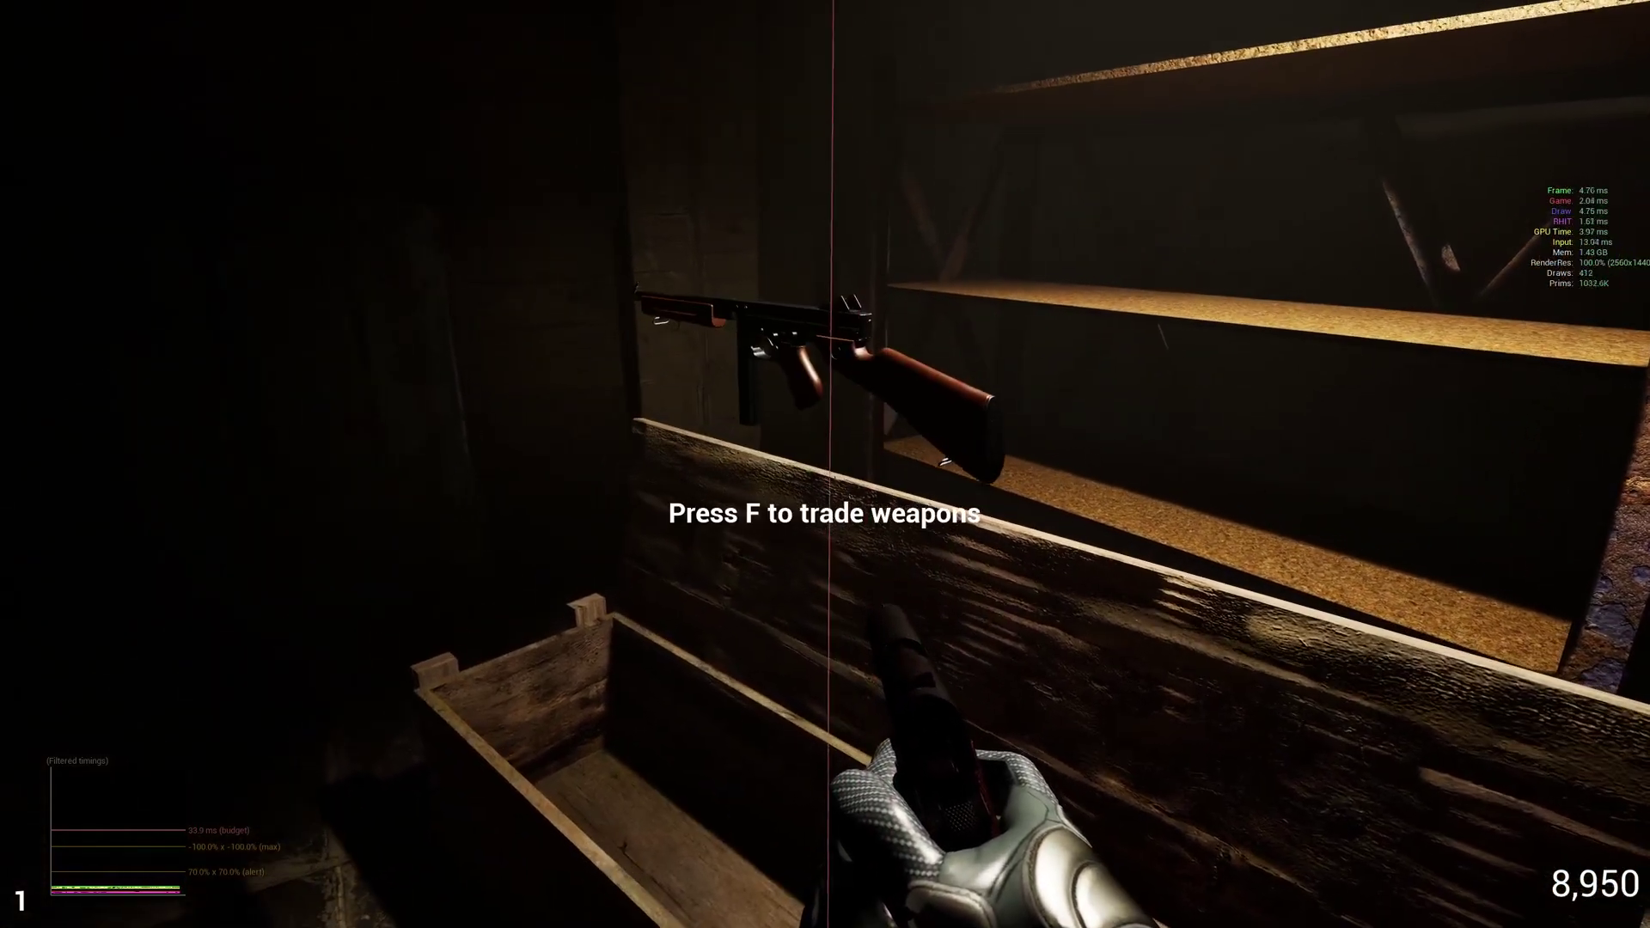
{"action": "key", "text": "f"}
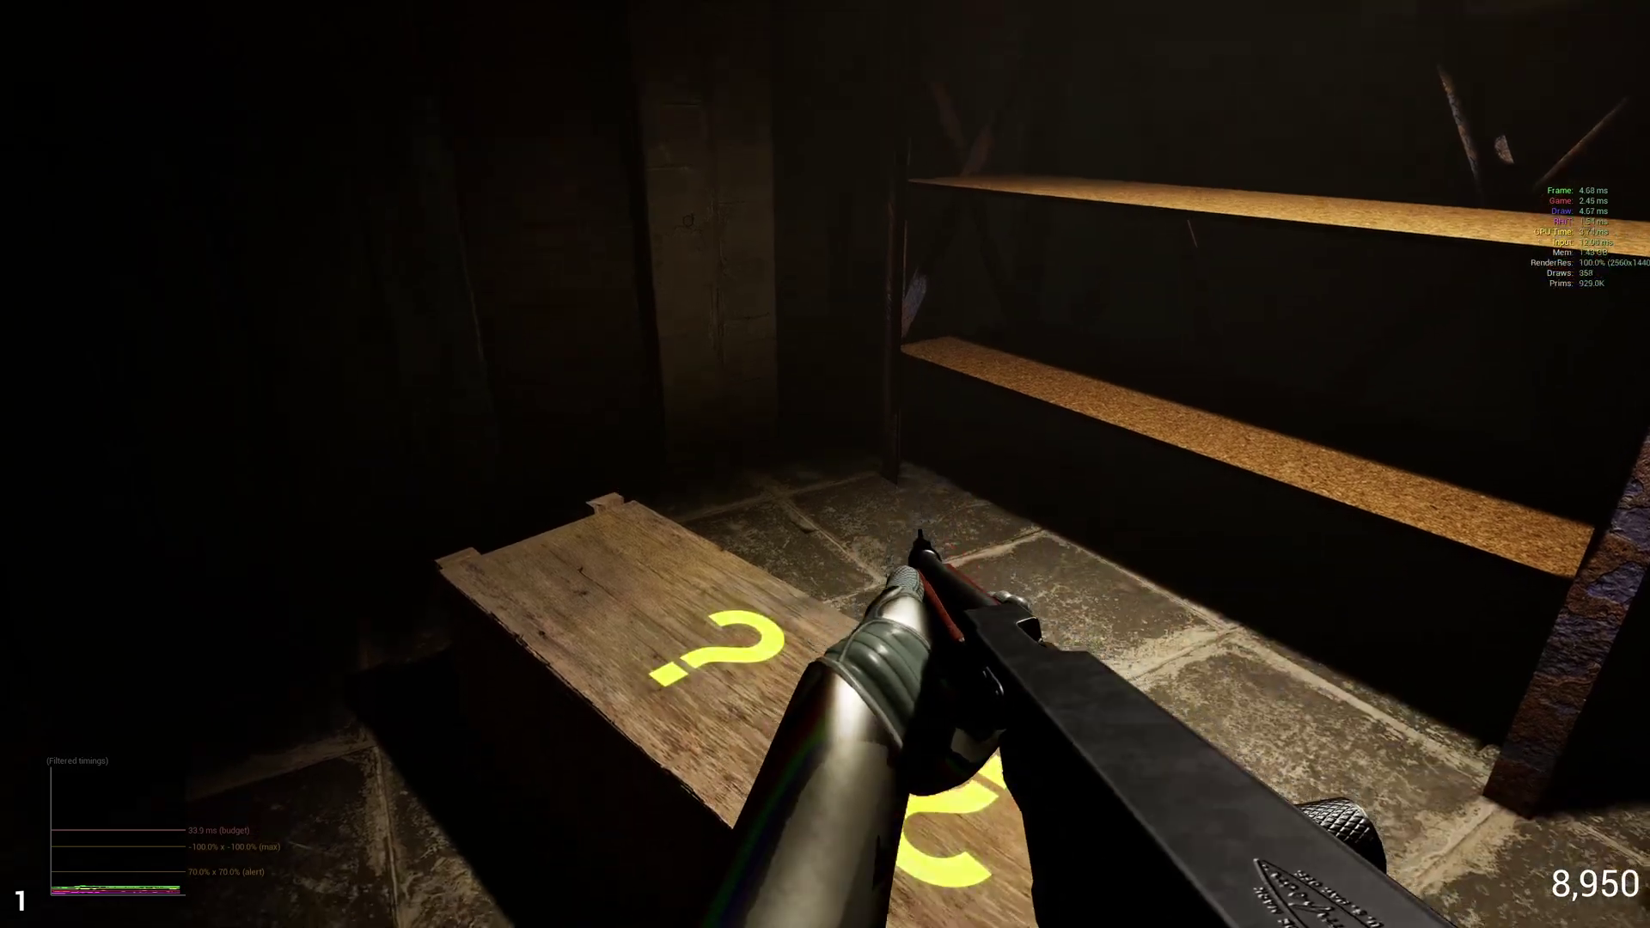
{"action": "key", "text": "f"}
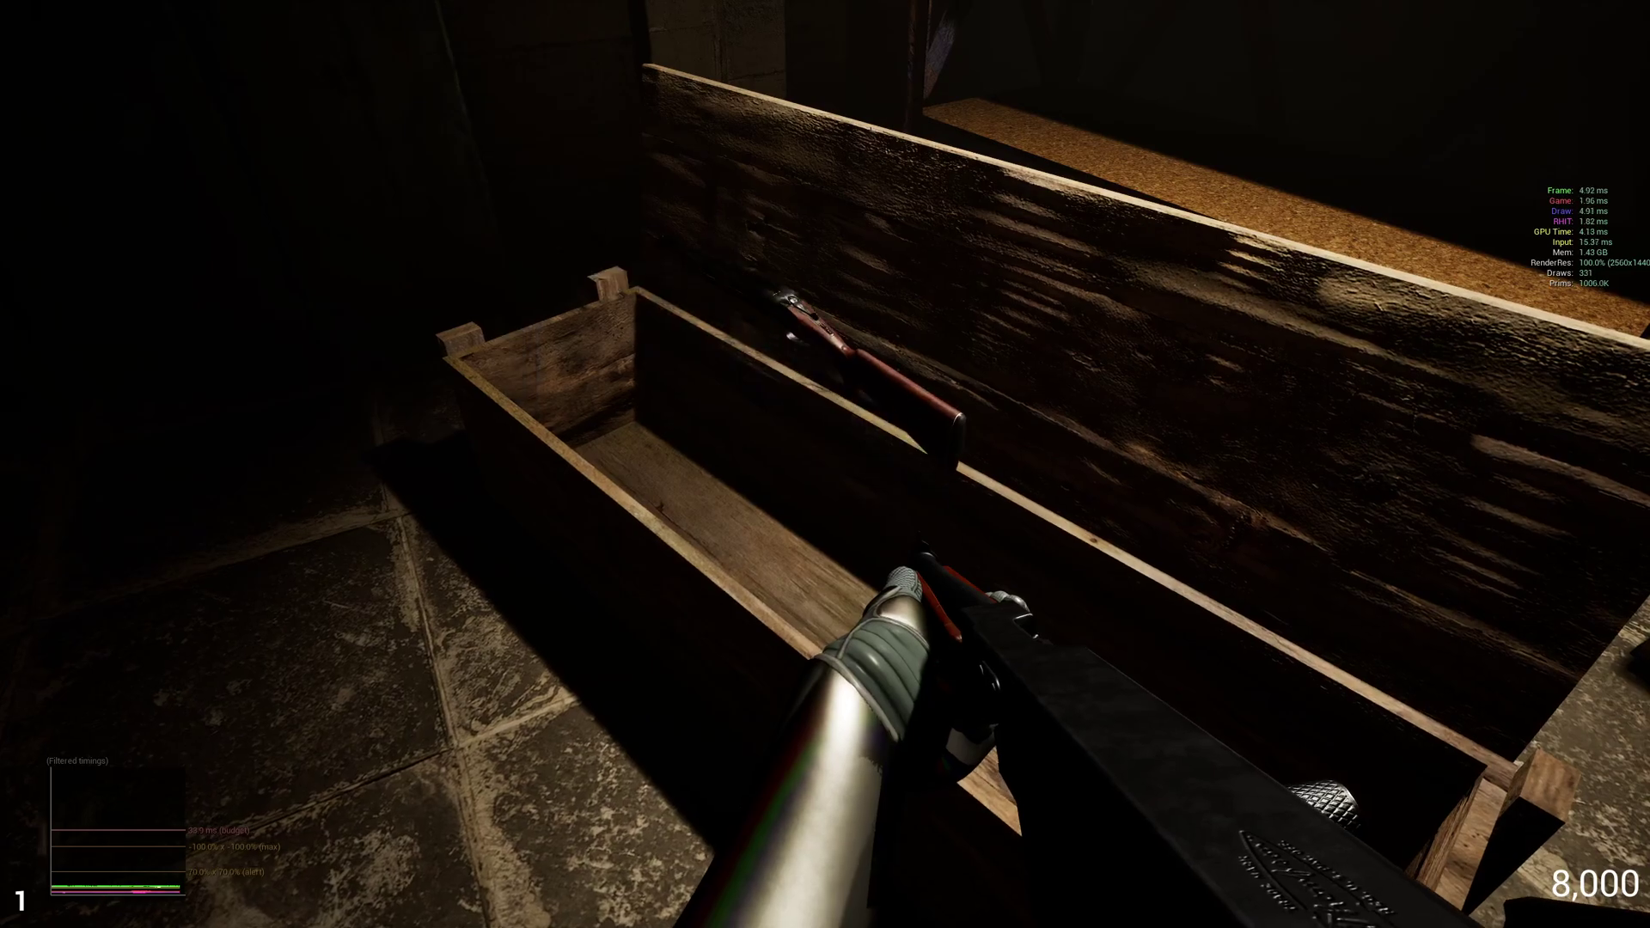
{"action": "key", "text": "s"}
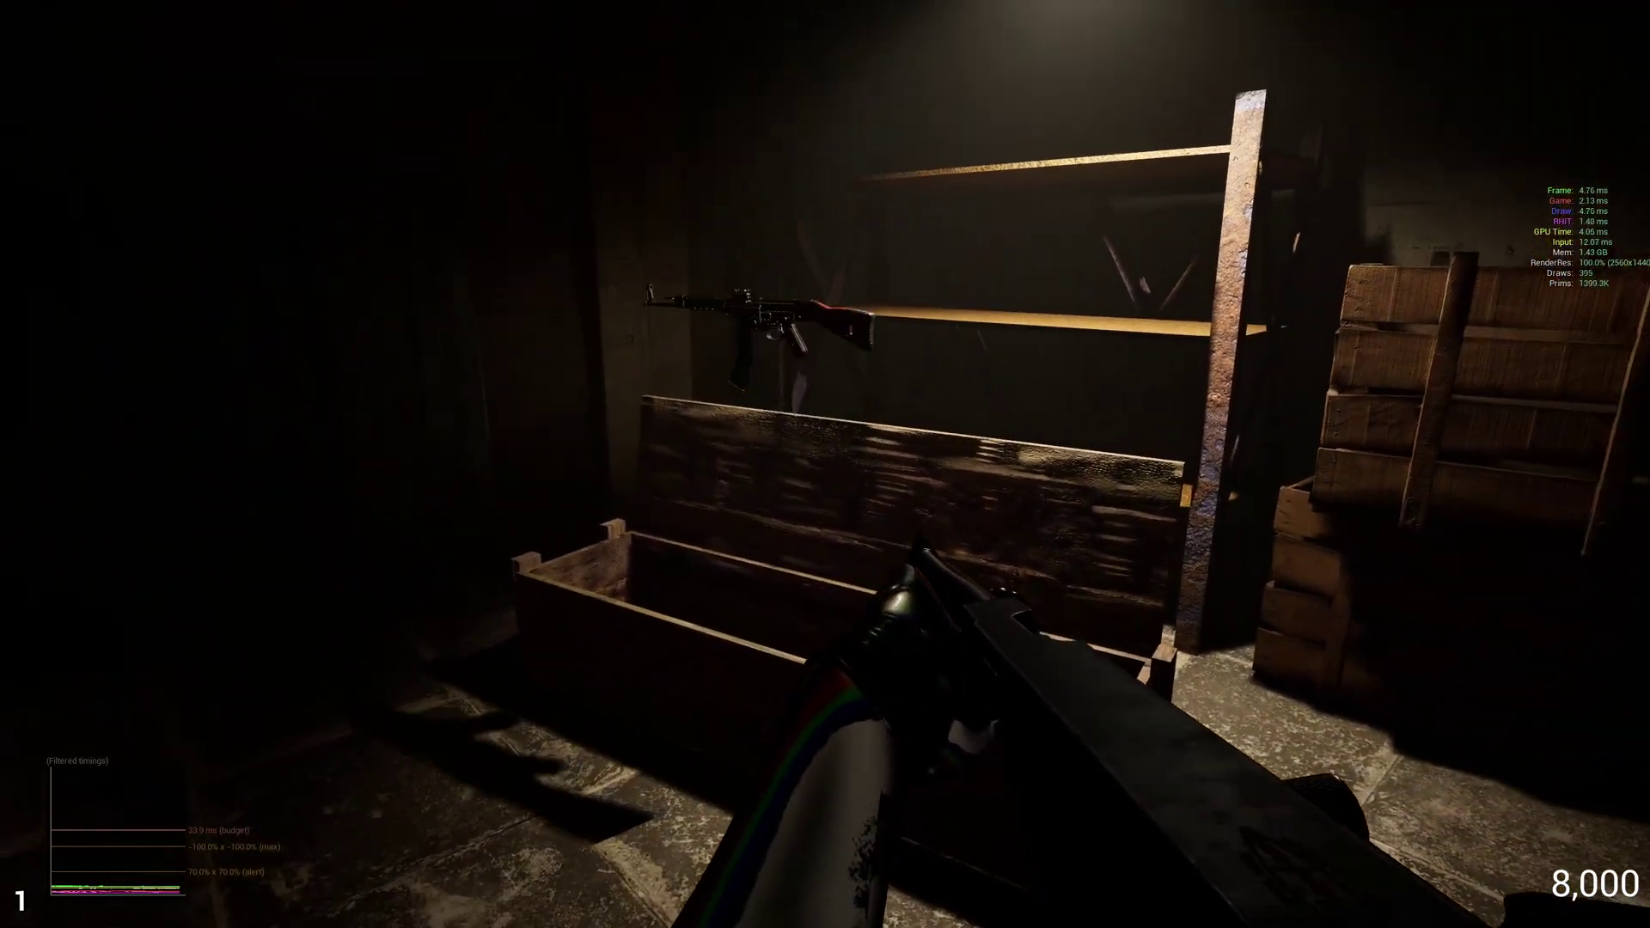
{"action": "key", "text": "alt+F4"}
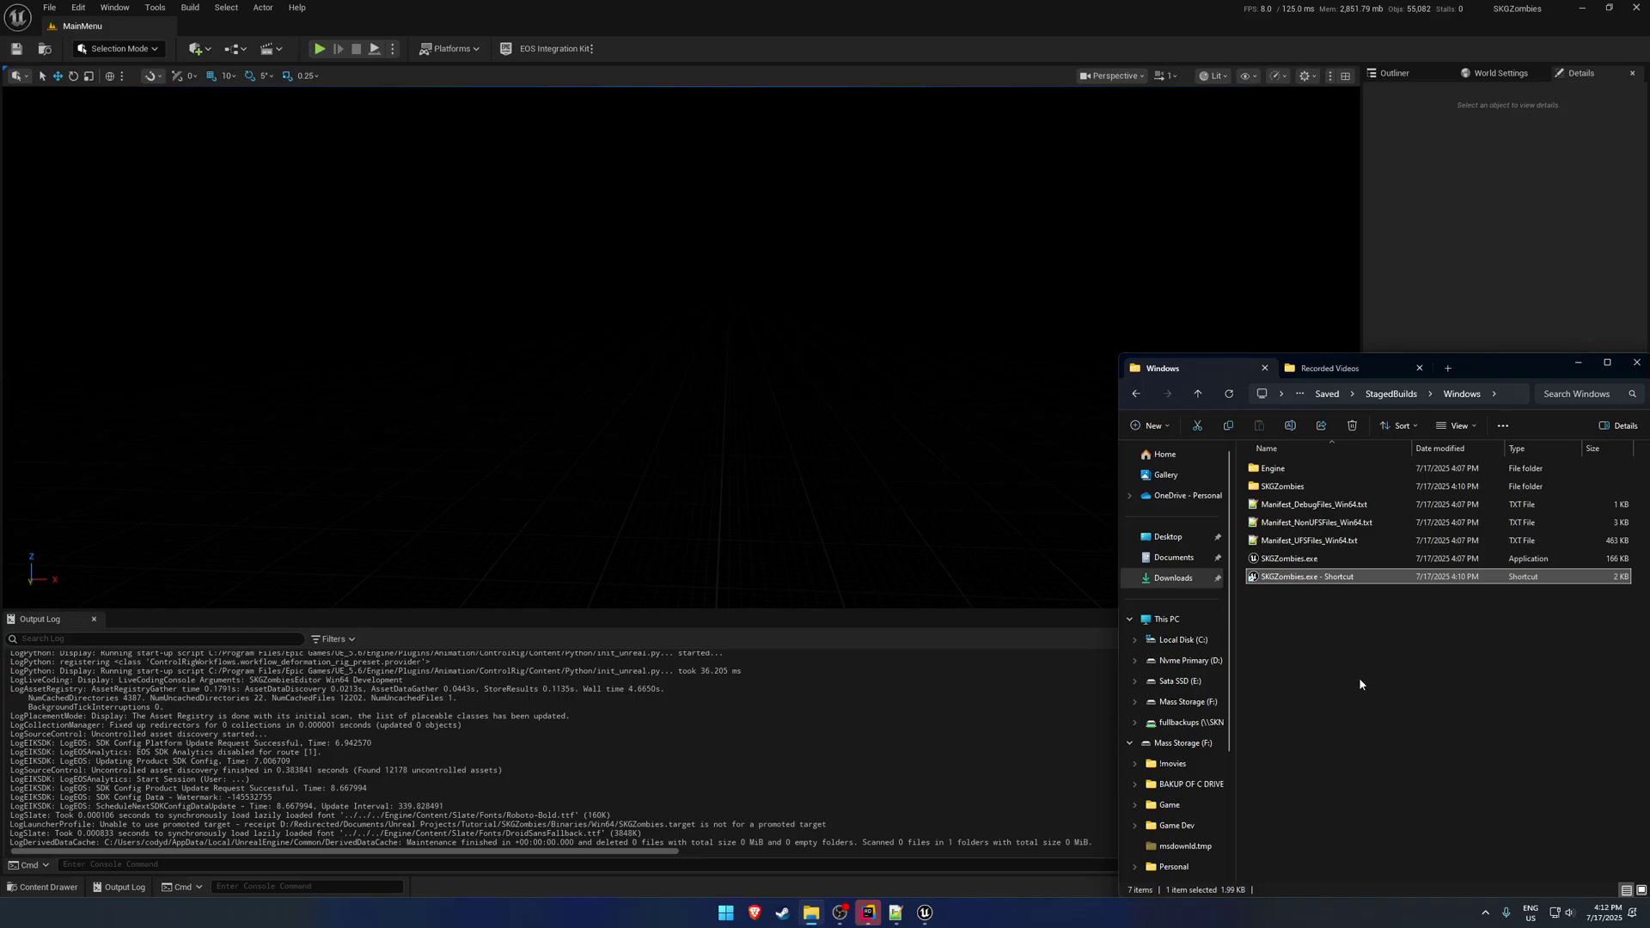
Step: Return Explorer to the SKGZombies project folder and close the Unreal editor
{"action": "key", "text": "alt+Up"}
{"action": "key", "text": "alt+Up"}
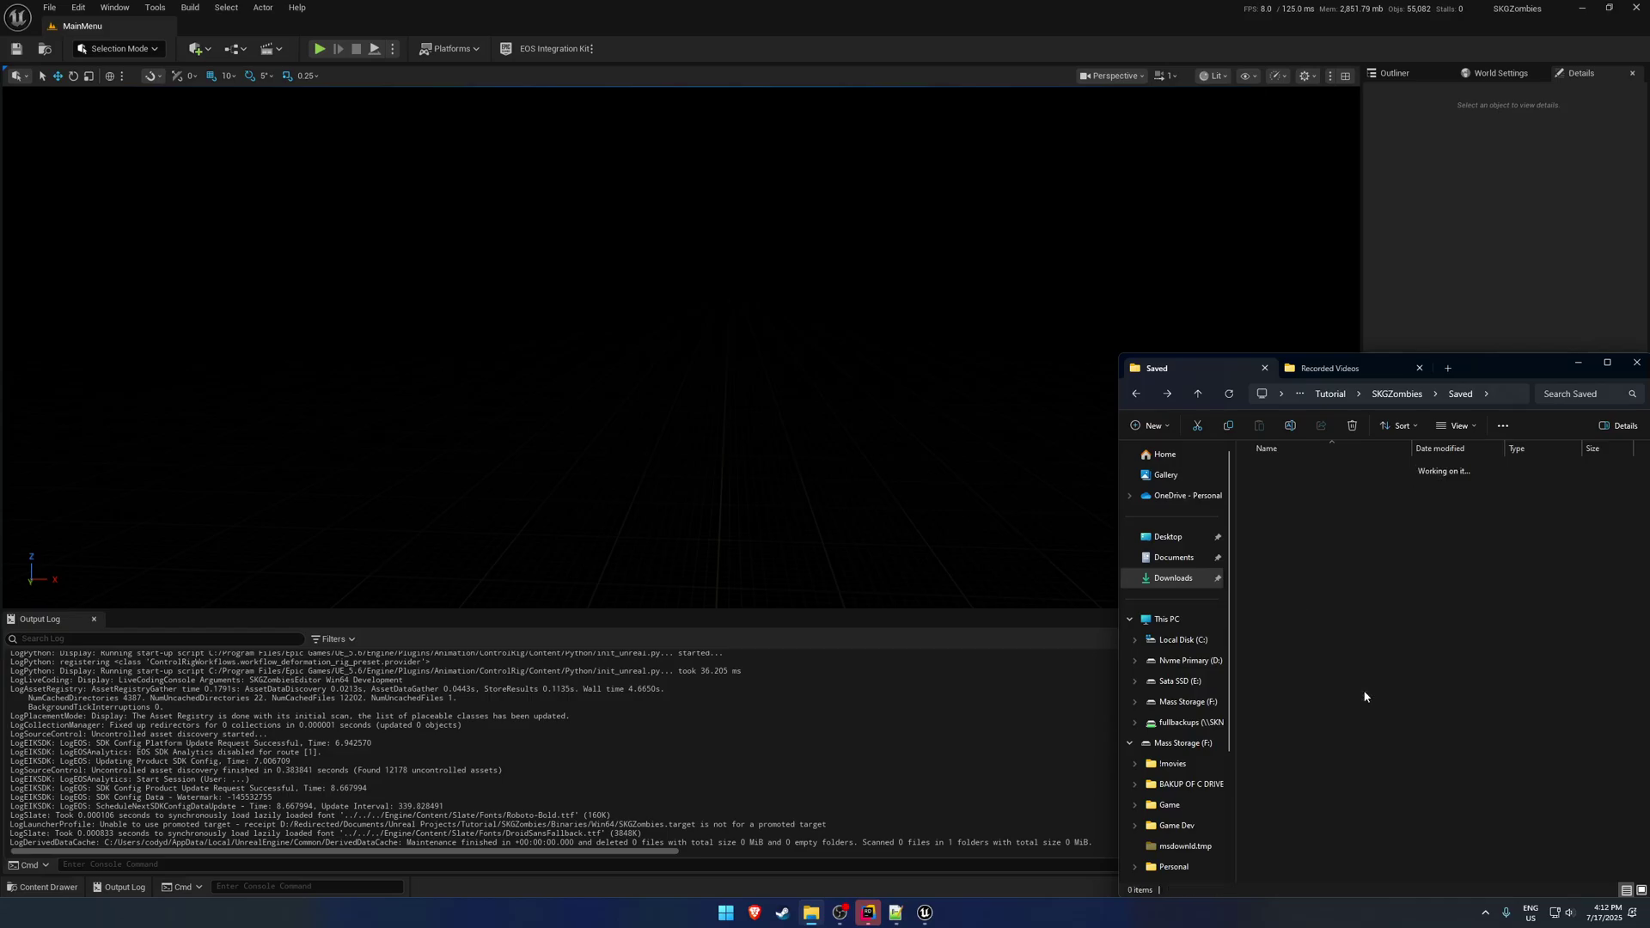
{"action": "key", "text": "alt+Up"}
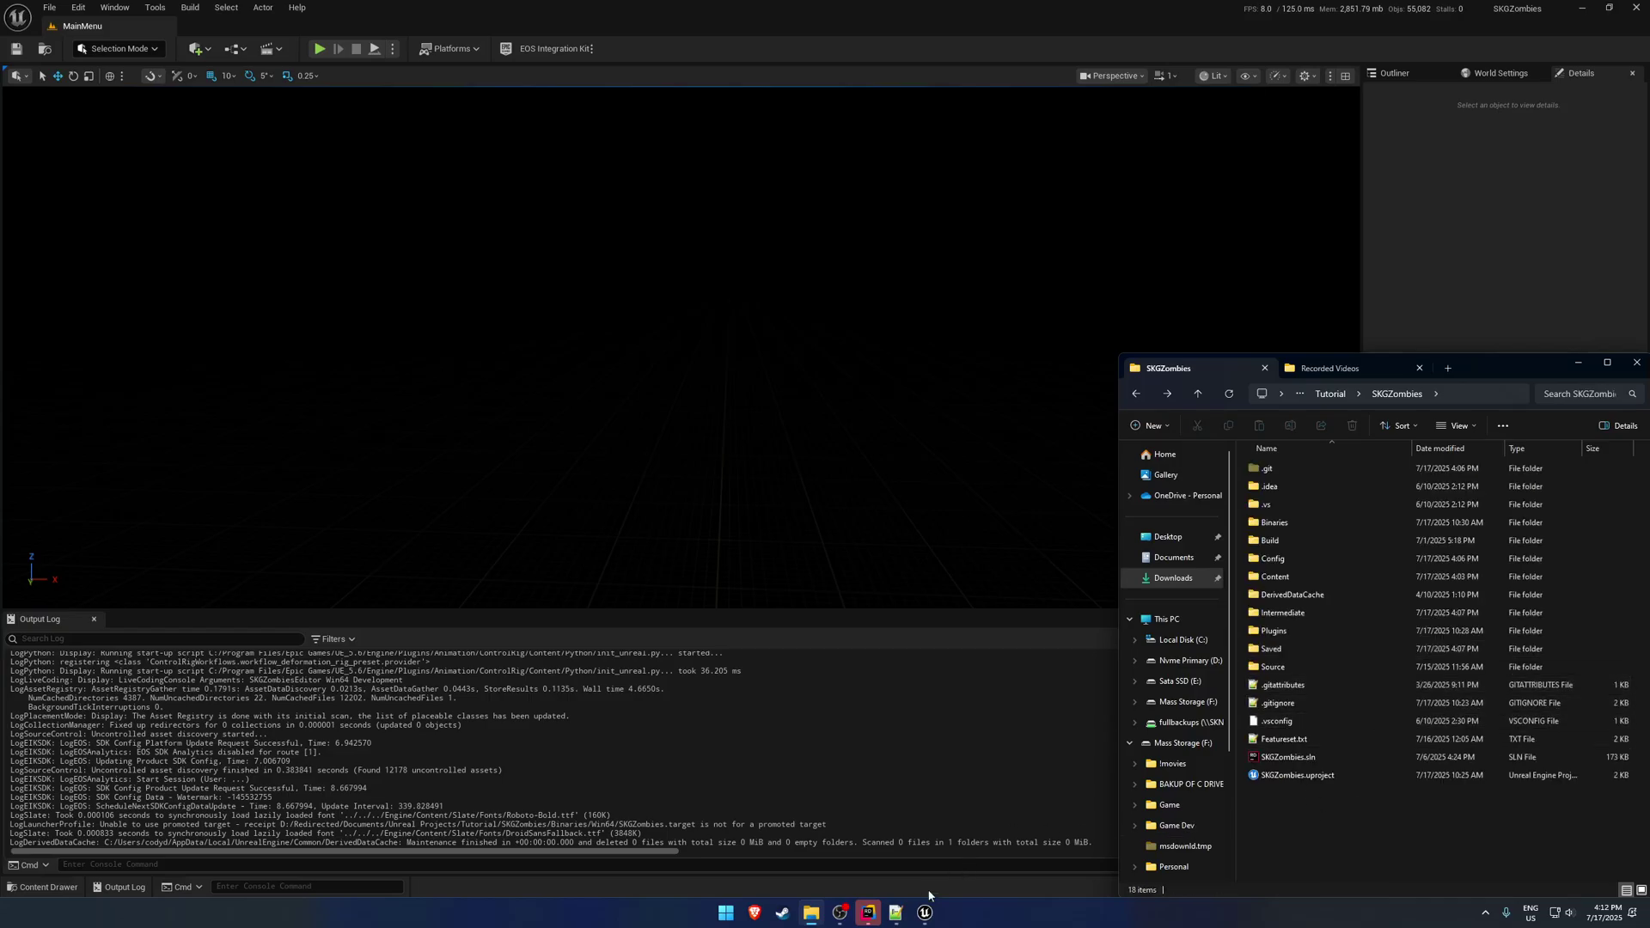
{"action": "left_click", "coordinate": [1636, 8]}
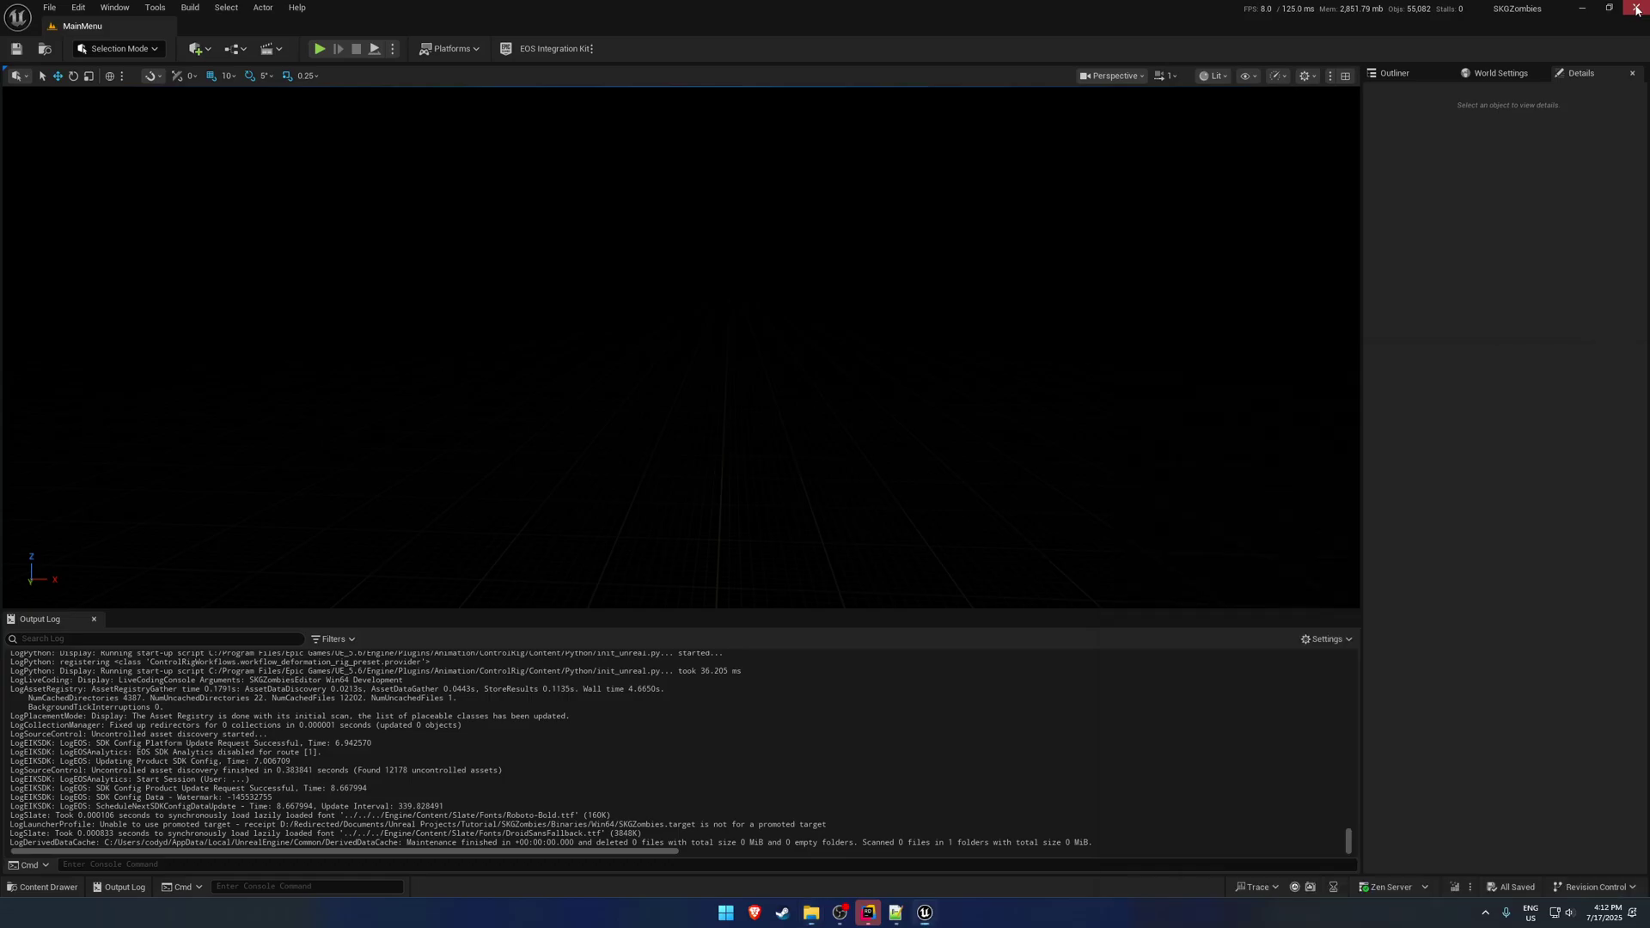
{"action": "left_click", "coordinate": [1636, 9]}
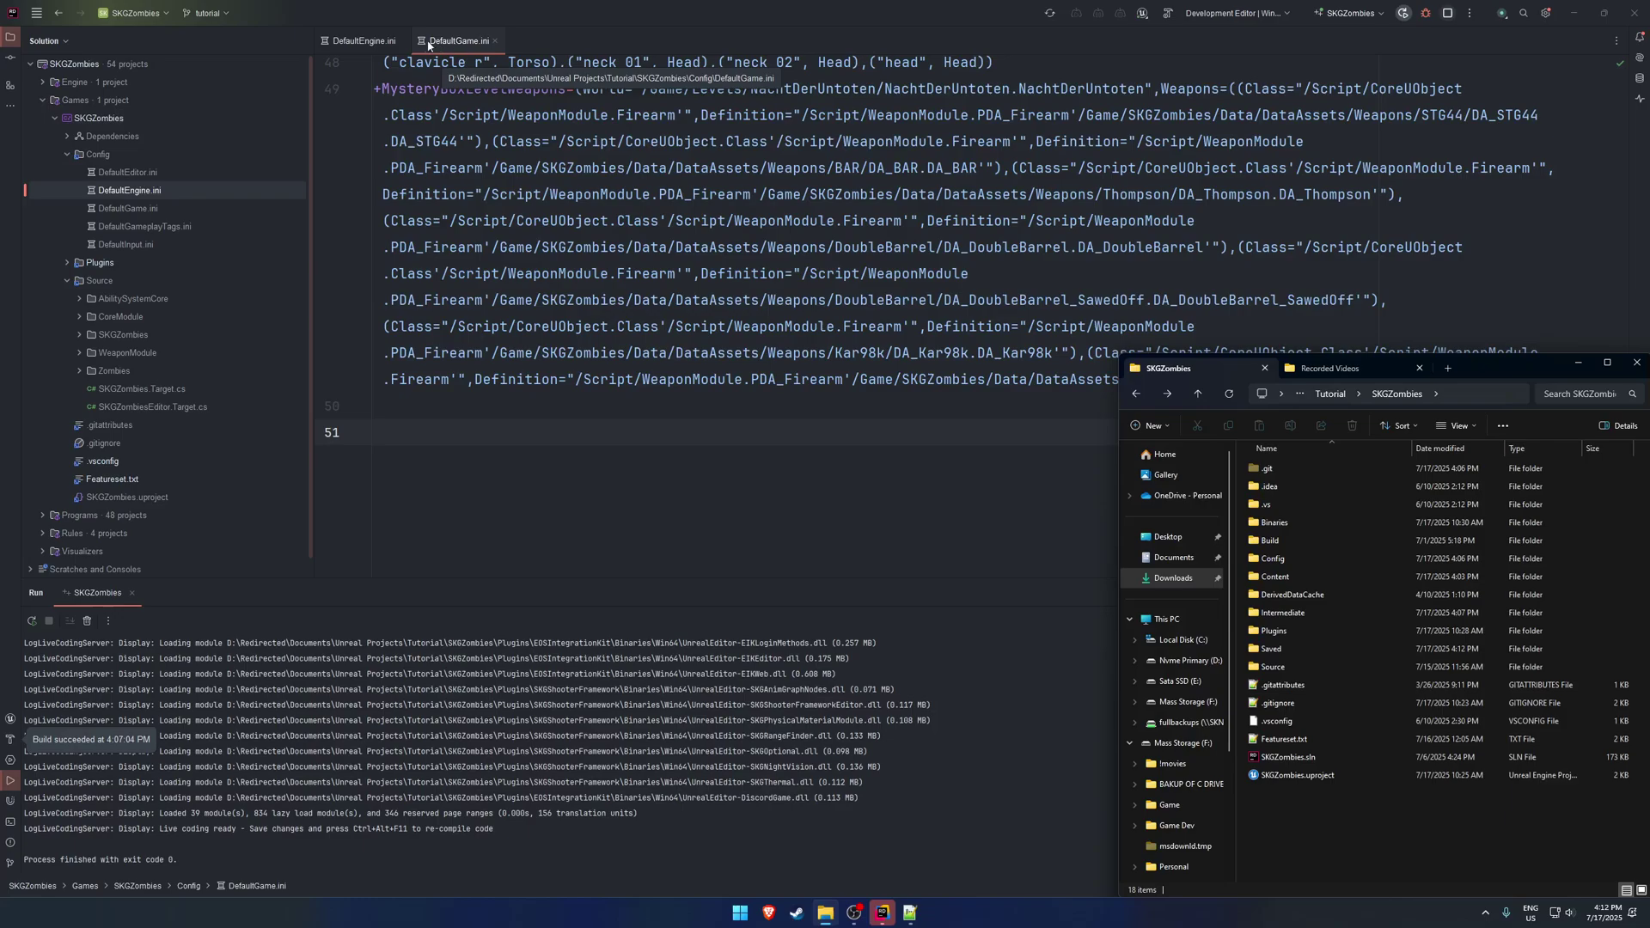
Step: Add r.ShaderPipelineCache.Enabled=1 after r.EarlyZPass=1 in DefaultEngine.ini's RendererSettings
{"action": "left_click", "coordinate": [363, 40]}
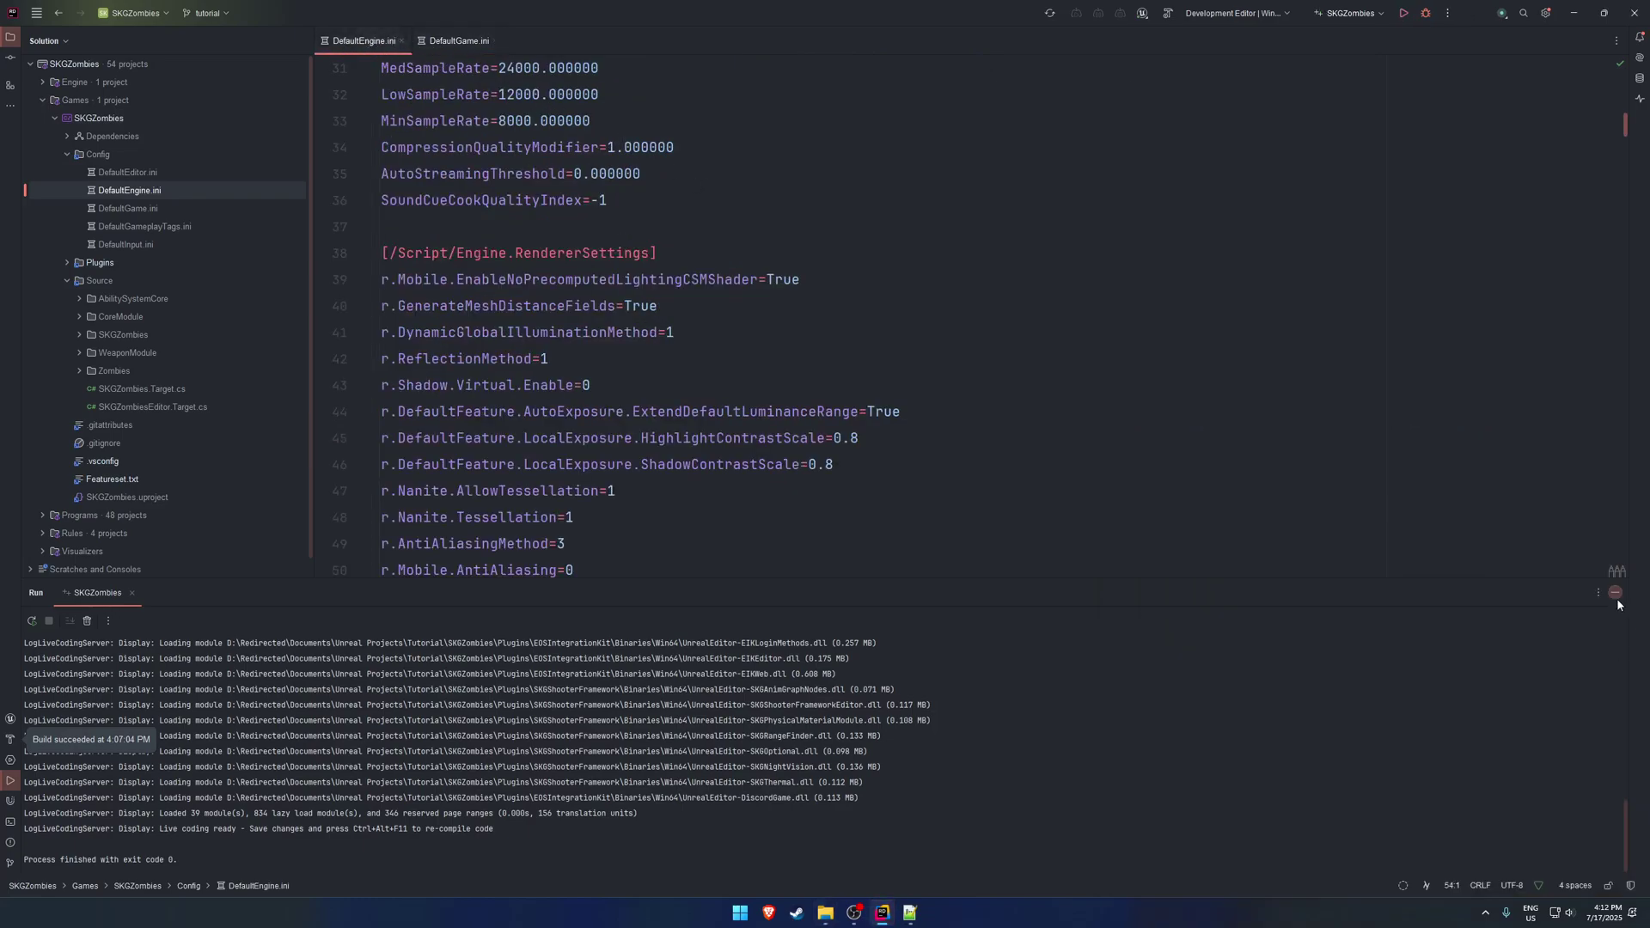
{"action": "left_click", "coordinate": [1615, 594]}
{"action": "left_click", "coordinate": [916, 910]}
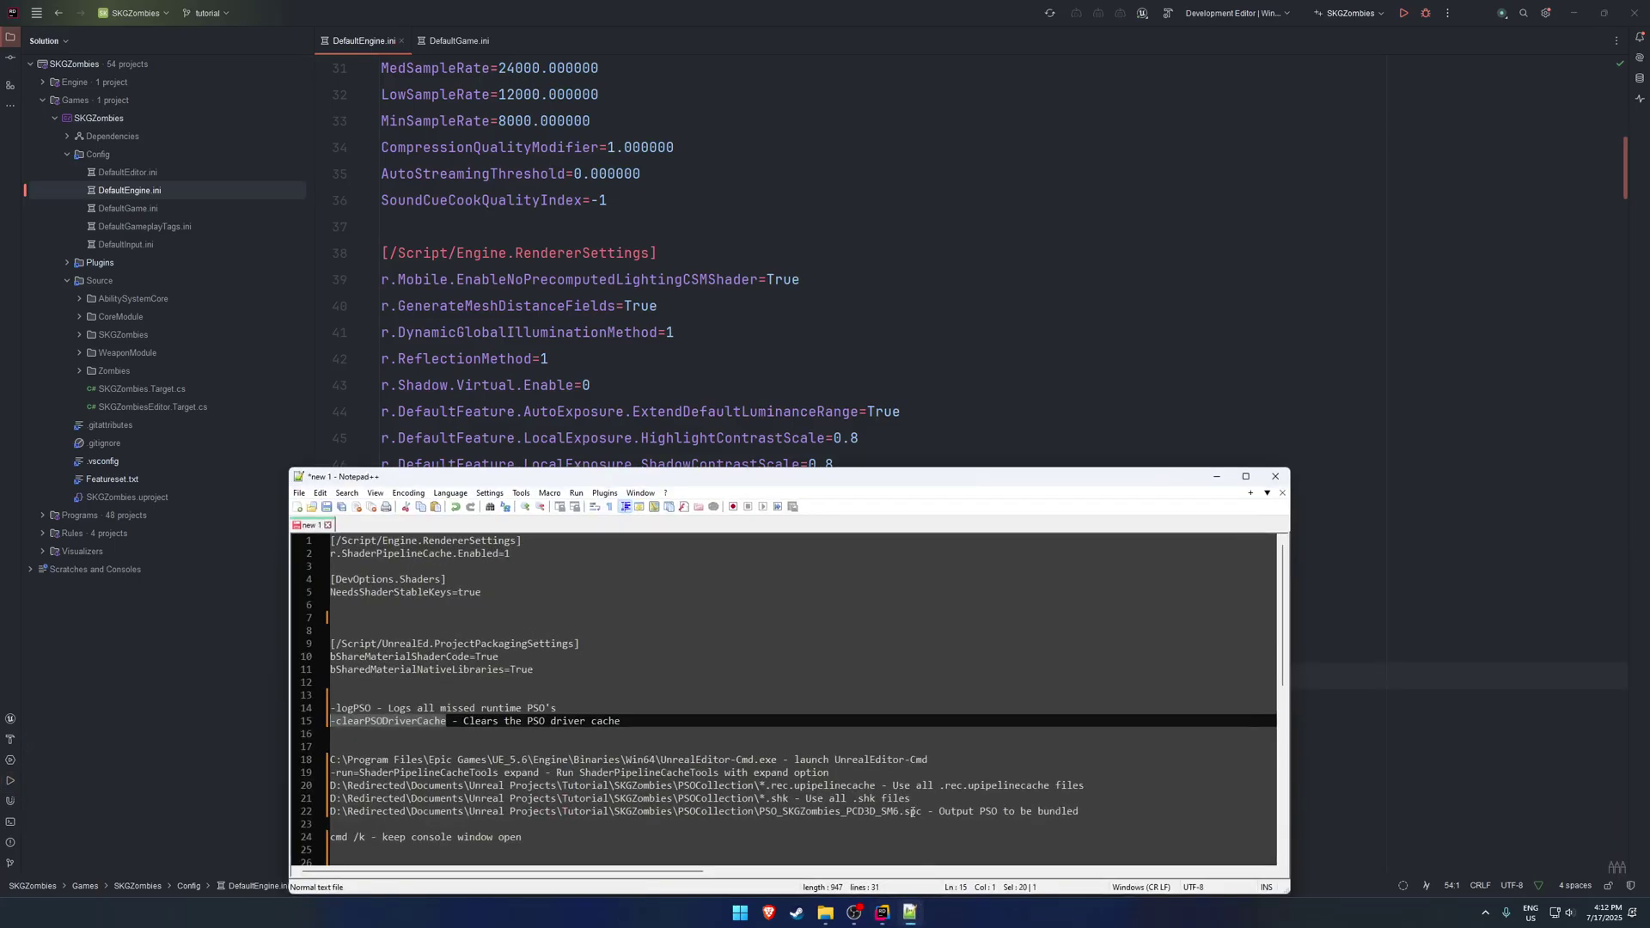
{"action": "left_click_drag", "start_coordinate": [625, 486], "coordinate": [977, 487]}
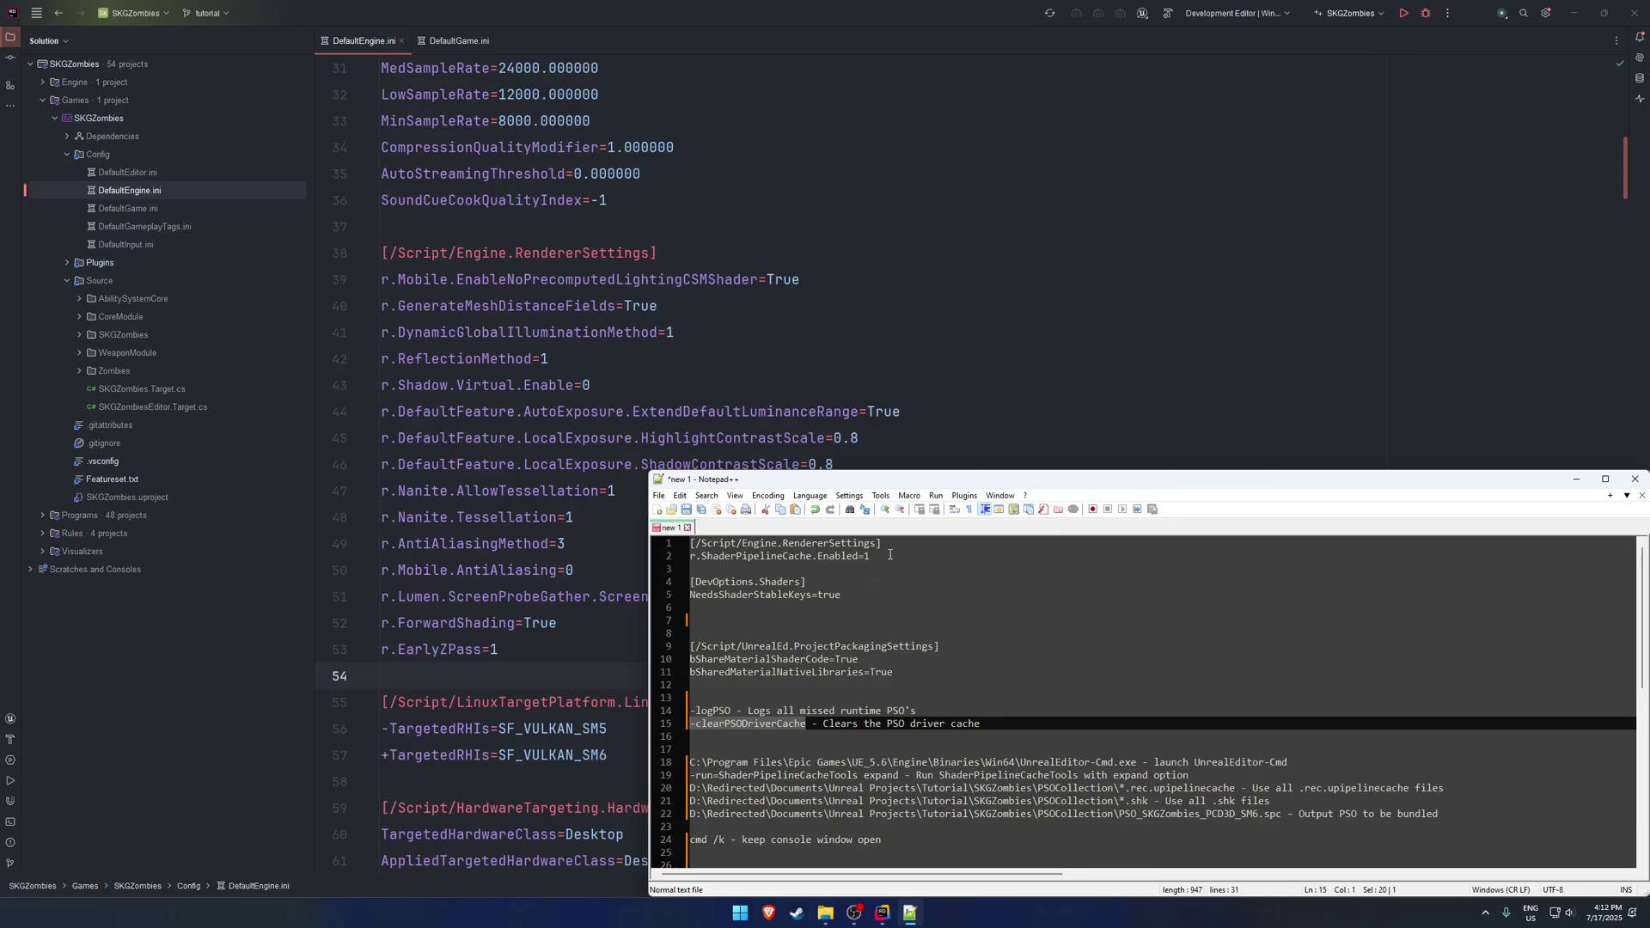
{"action": "left_click_drag", "start_coordinate": [890, 554], "coordinate": [679, 563]}
{"action": "key", "text": "ctrl+c"}
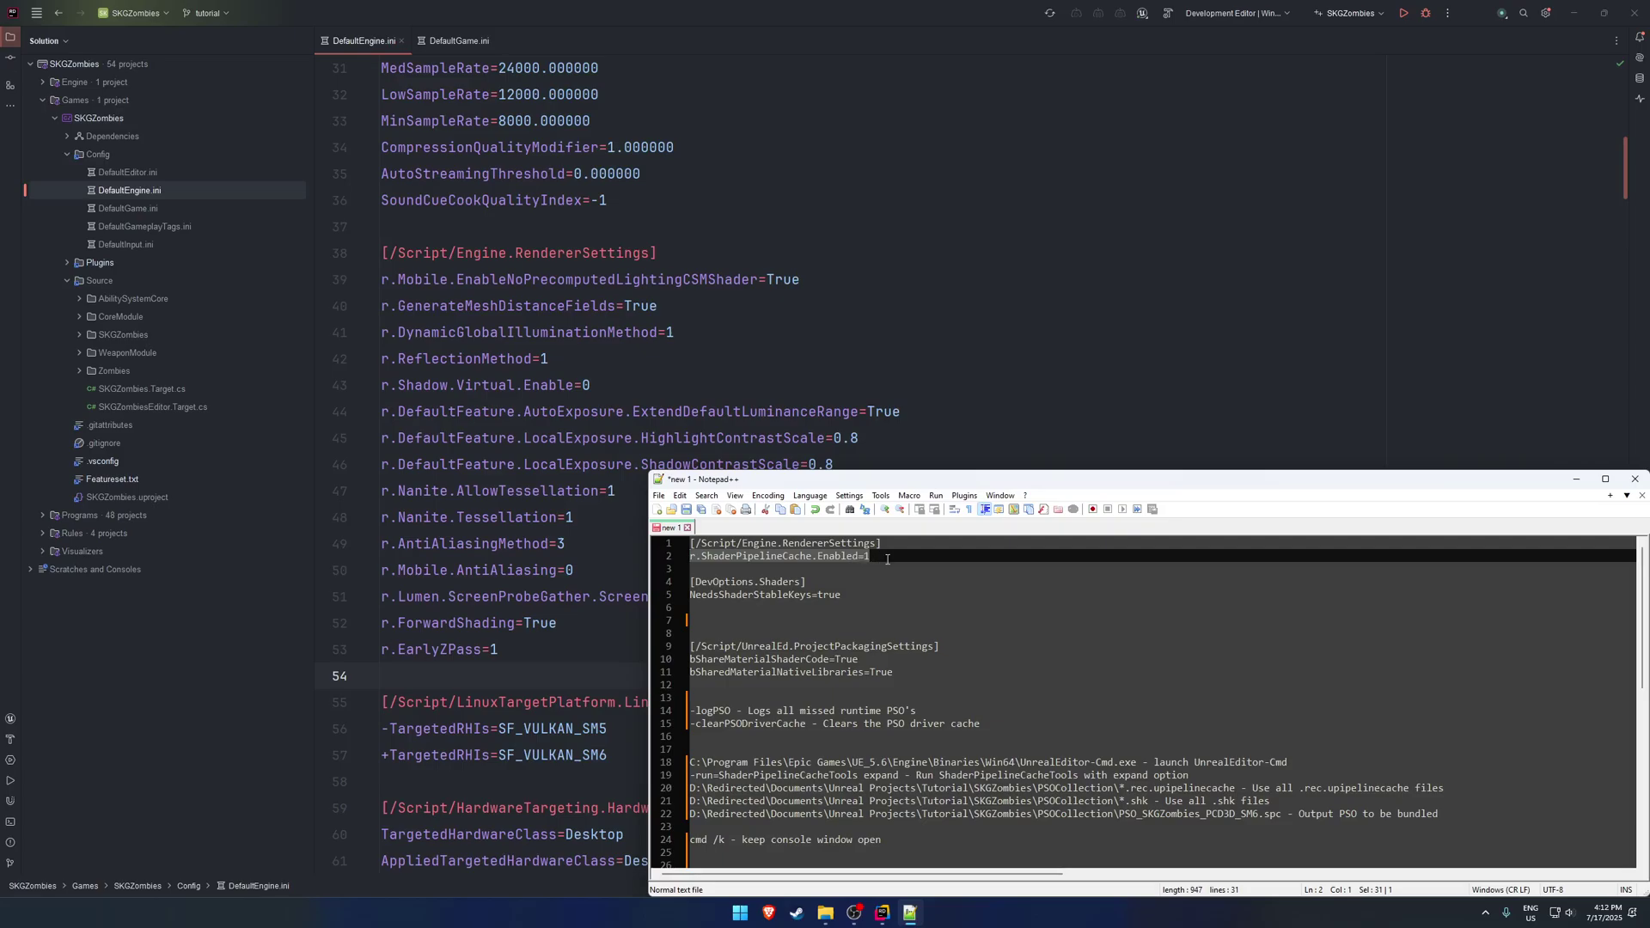
{"action": "left_click_drag", "start_coordinate": [897, 543], "coordinate": [688, 544]}
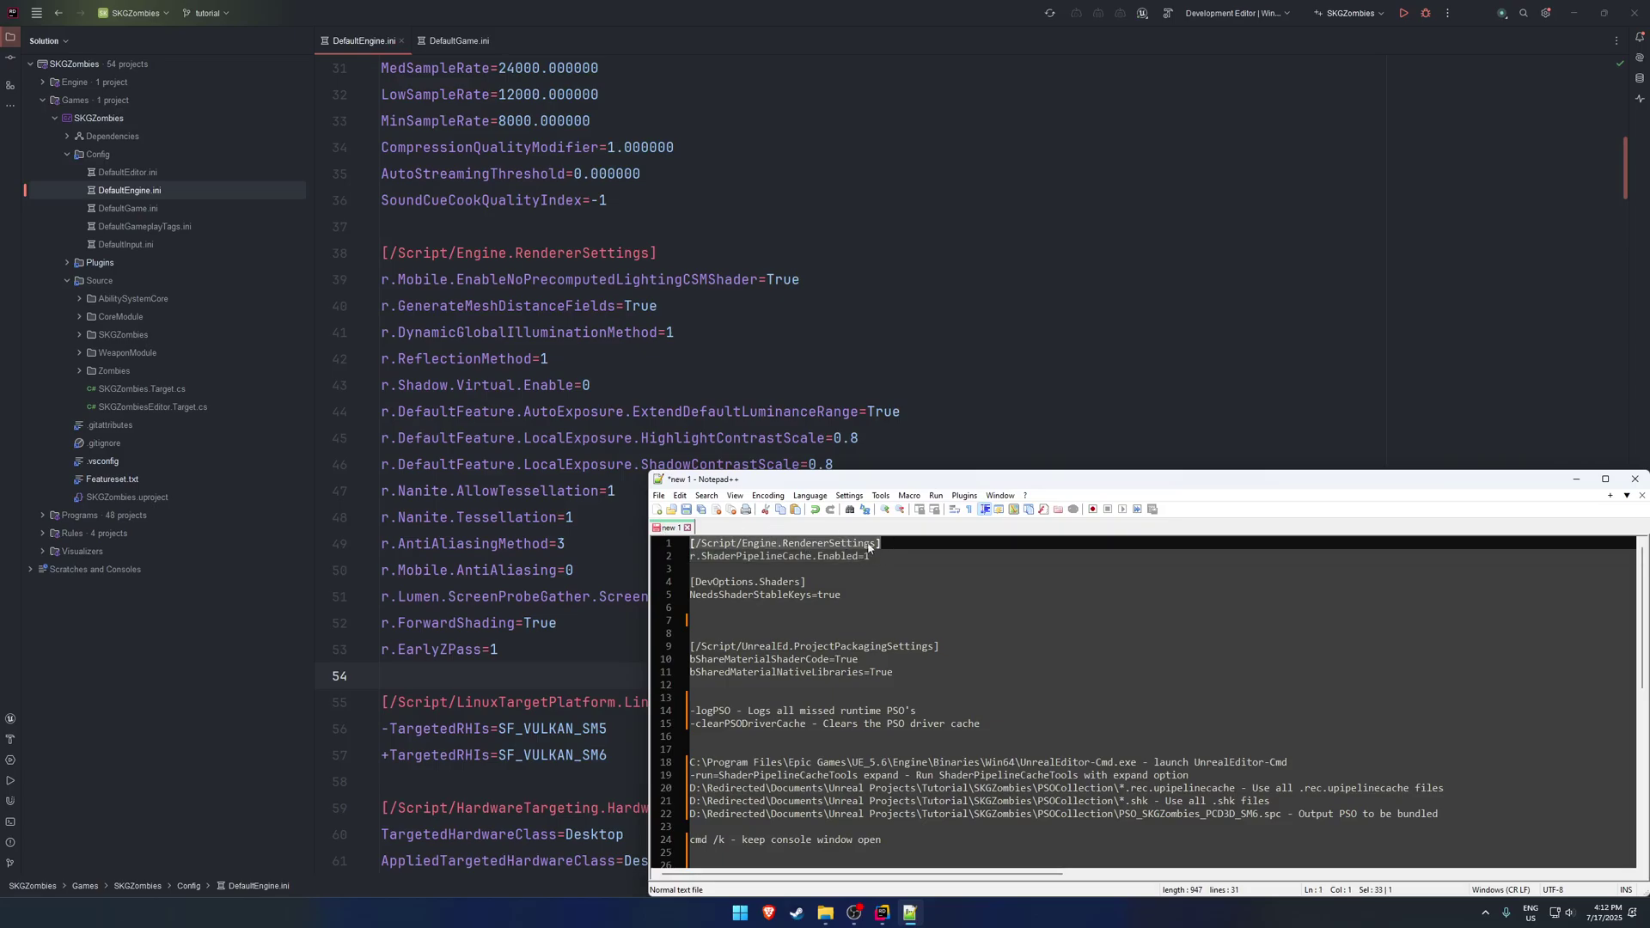
{"action": "left_click_drag", "start_coordinate": [660, 252], "coordinate": [307, 249]}
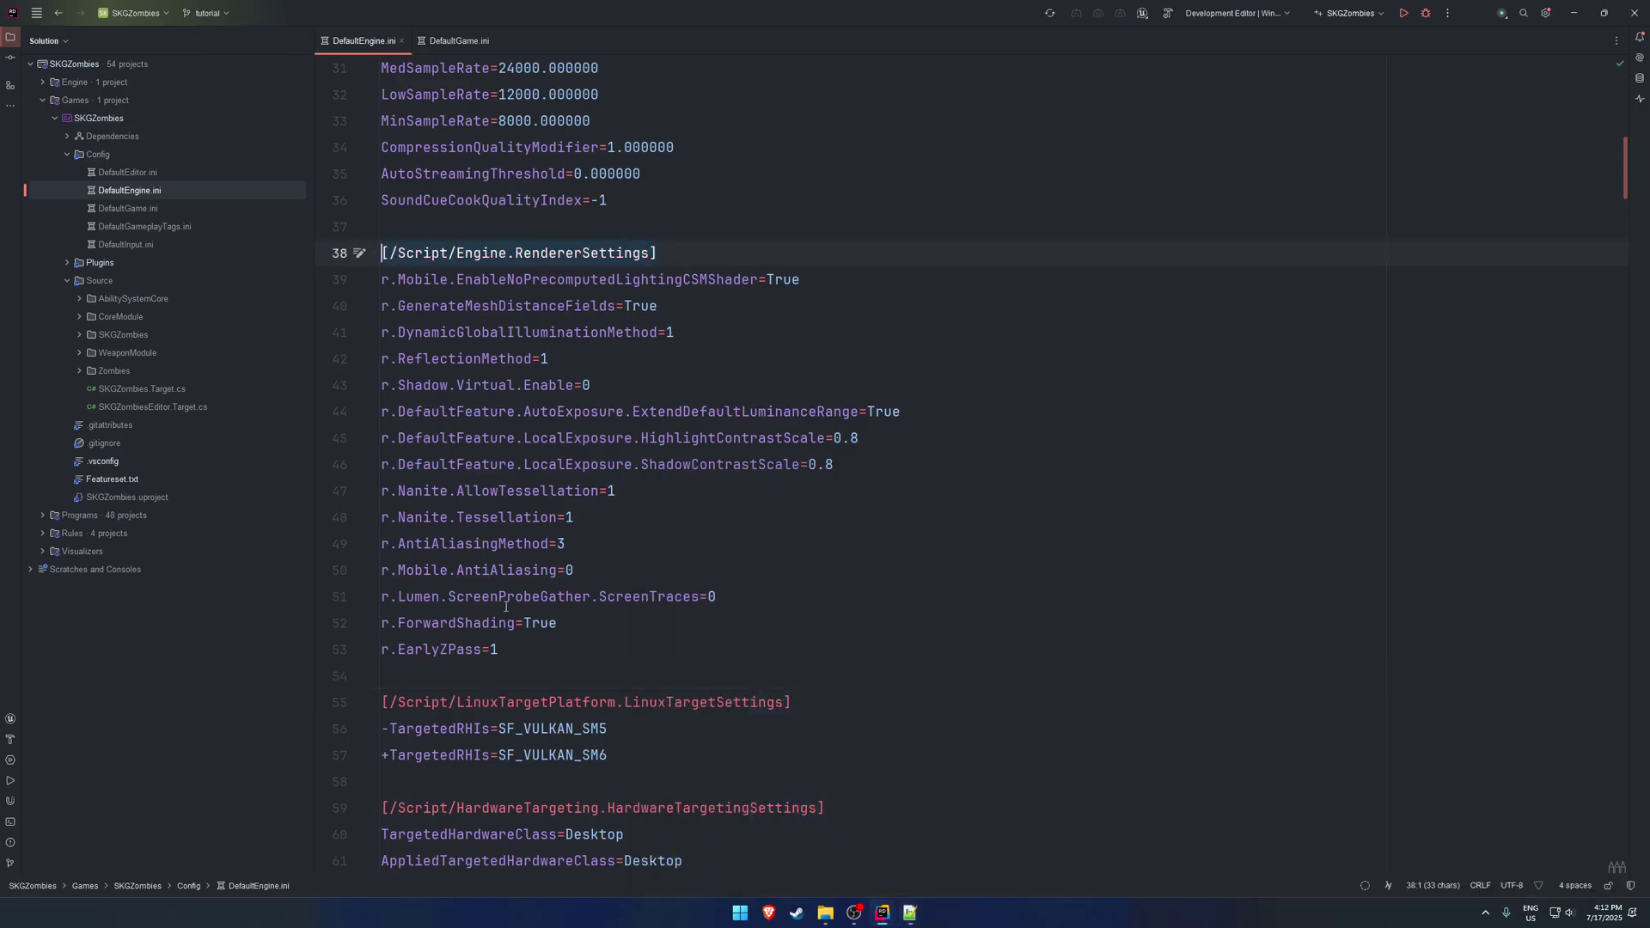
{"action": "left_click", "coordinate": [527, 650]}
{"action": "key", "text": "Return"}
{"action": "key", "text": "ctrl+v"}
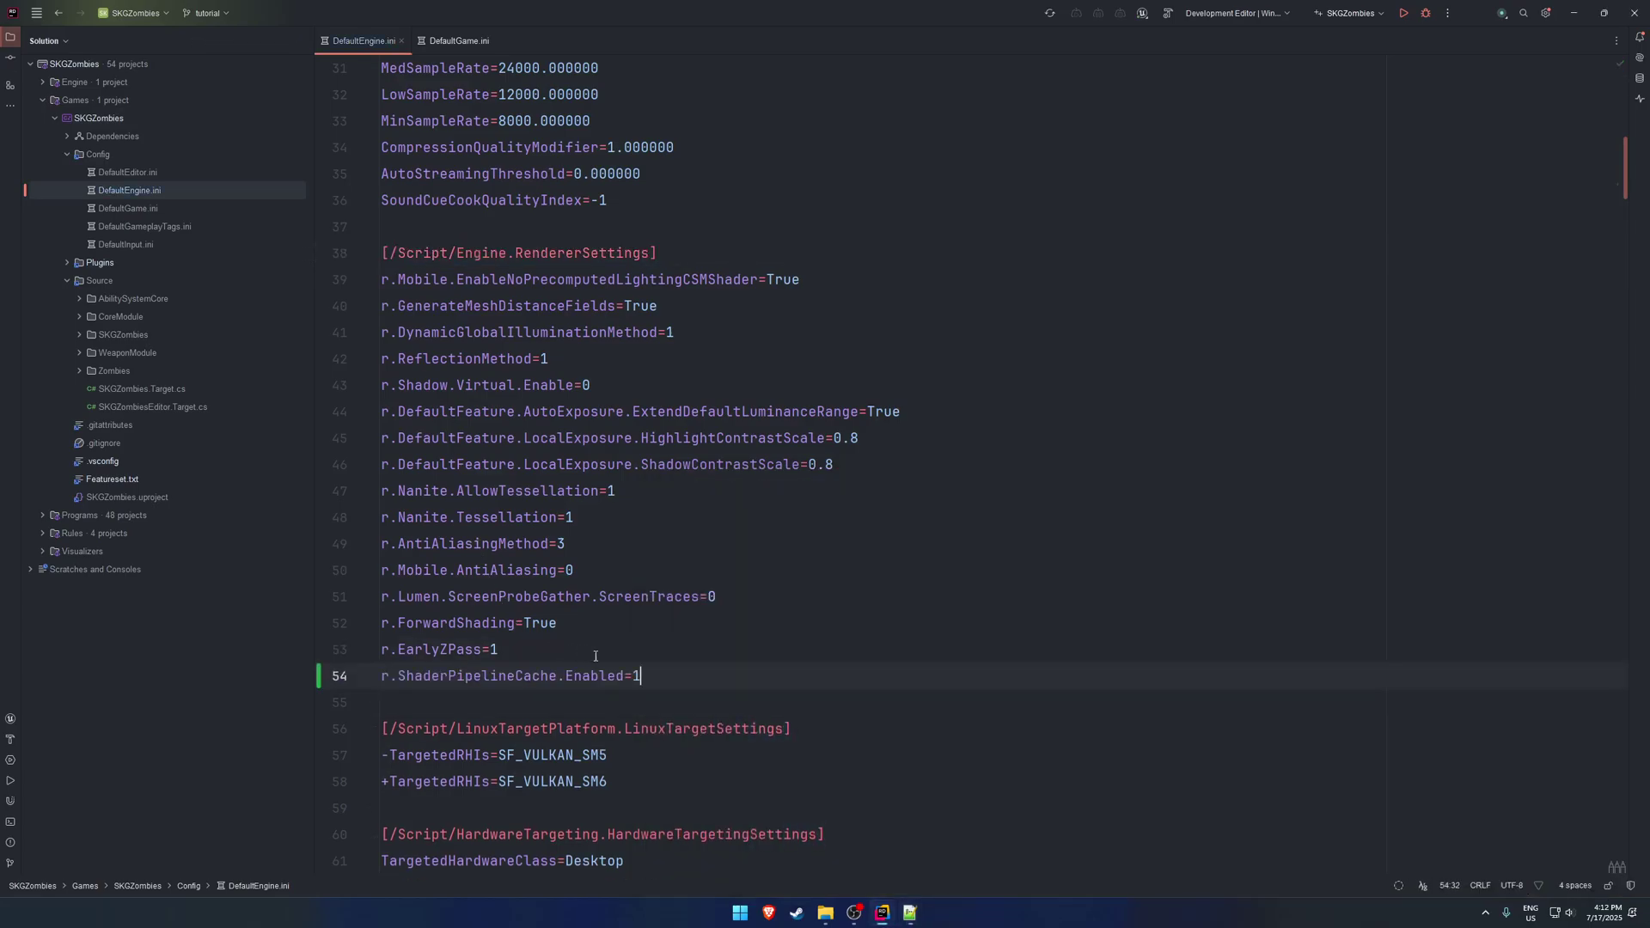
Step: Paste a [DevOptions.Shaders] section with NeedsShaderStableKeys=true below the new setting
{"action": "left_click", "coordinate": [909, 913]}
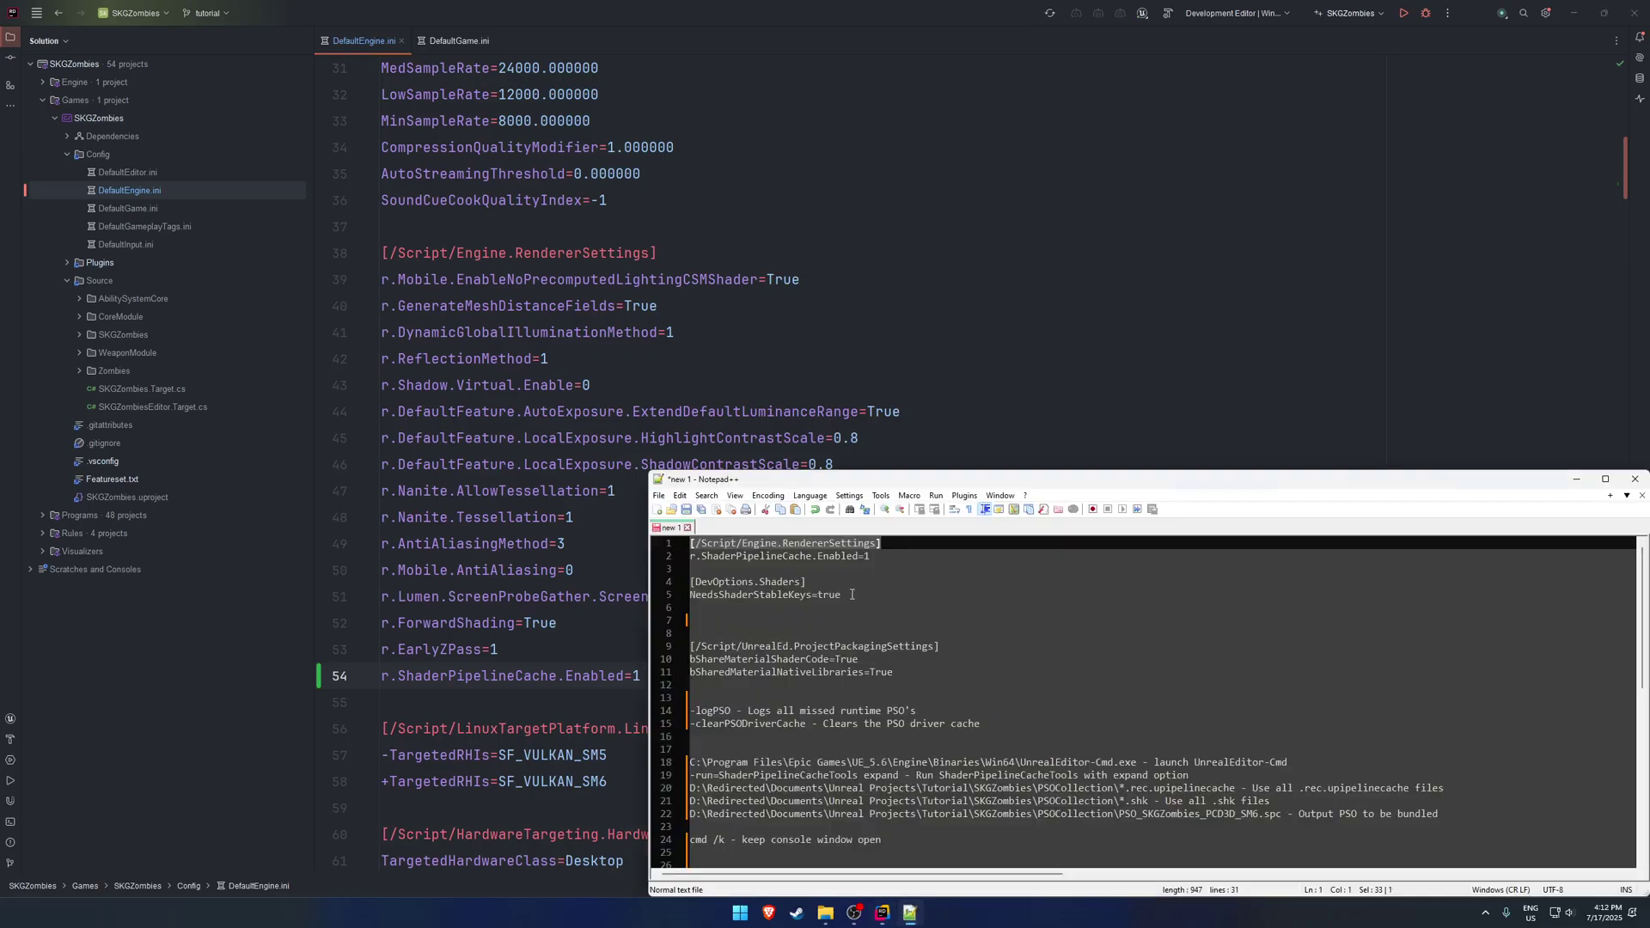
{"action": "left_click_drag", "start_coordinate": [851, 594], "coordinate": [699, 590]}
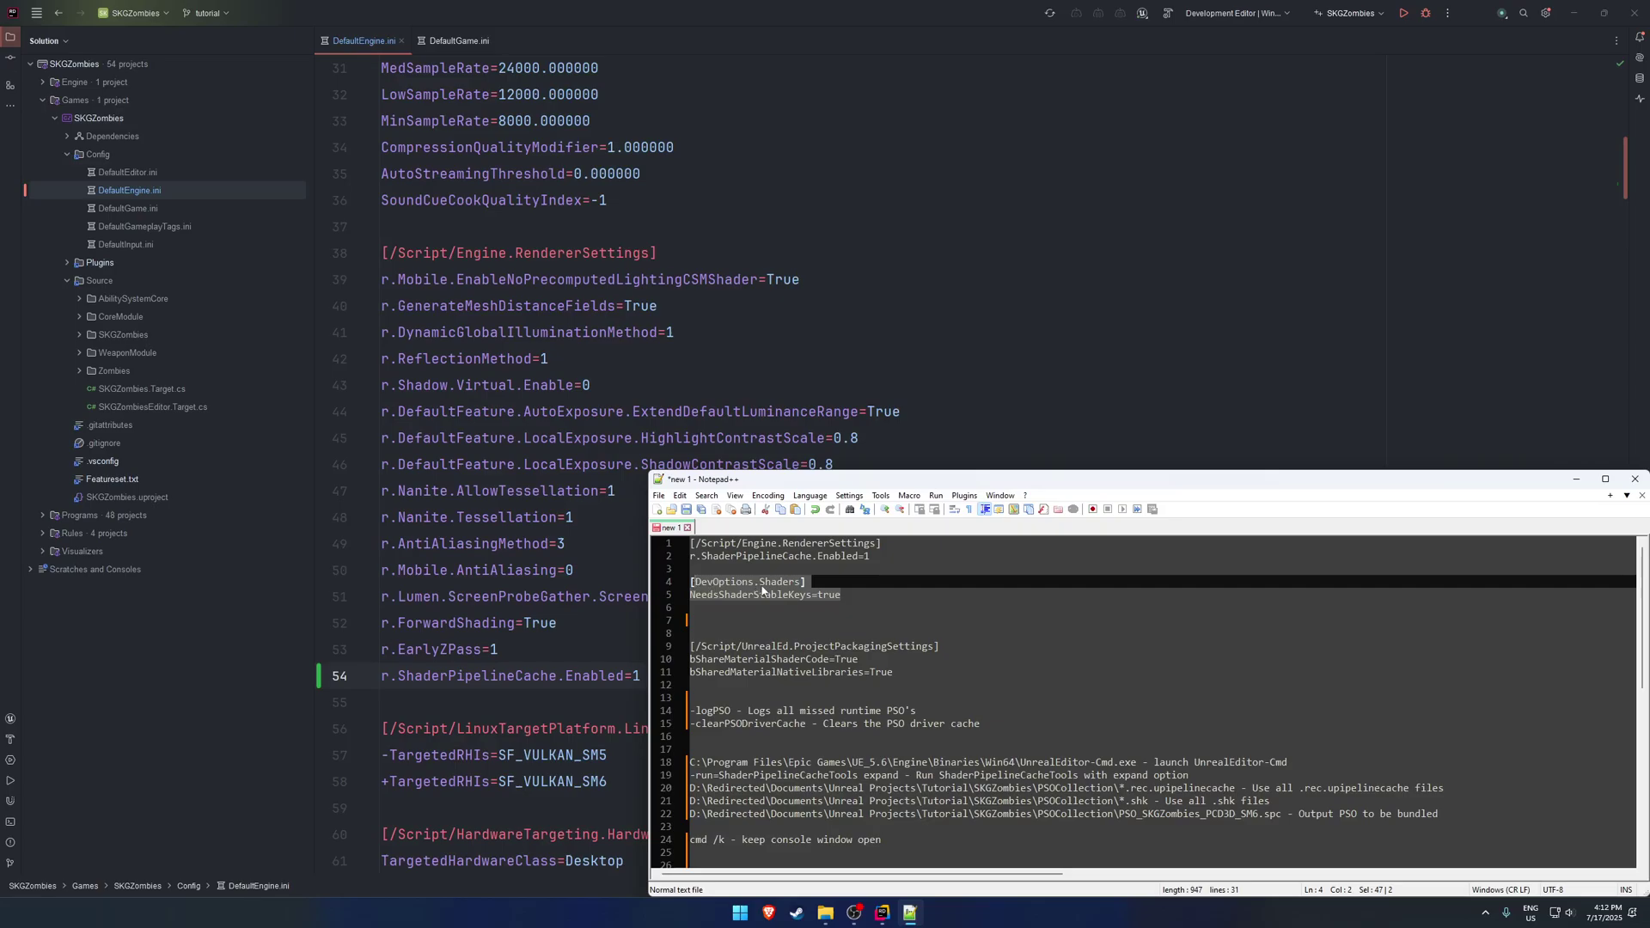
{"action": "left_click", "coordinate": [793, 586]}
{"action": "left_click_drag", "start_coordinate": [862, 594], "coordinate": [661, 587]}
{"action": "key", "text": "ctrl+c"}
{"action": "left_click", "coordinate": [563, 696]}
{"action": "key", "text": "Return"}
{"action": "key", "text": "Return"}
{"action": "key", "text": "Up"}
{"action": "key", "text": "ctrl+v"}
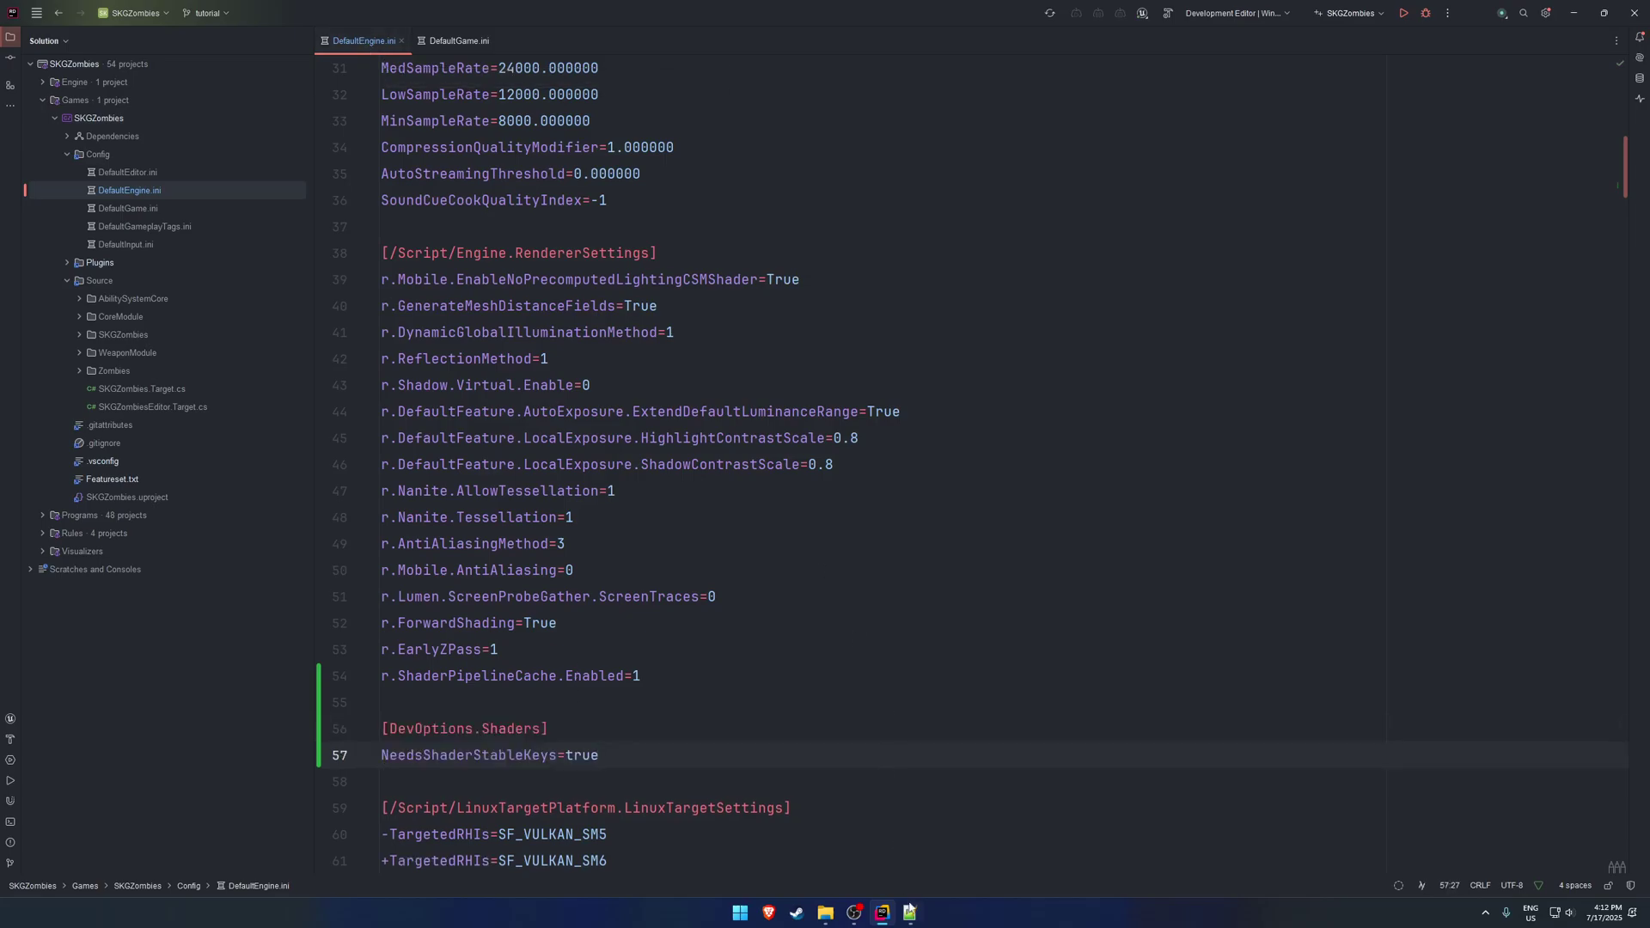
Step: Add bShareMaterialShaderCode=True and bSharedMaterialNativeLibraries=True to DefaultGame.ini, then build and launch the editor
{"action": "left_click", "coordinate": [453, 43]}
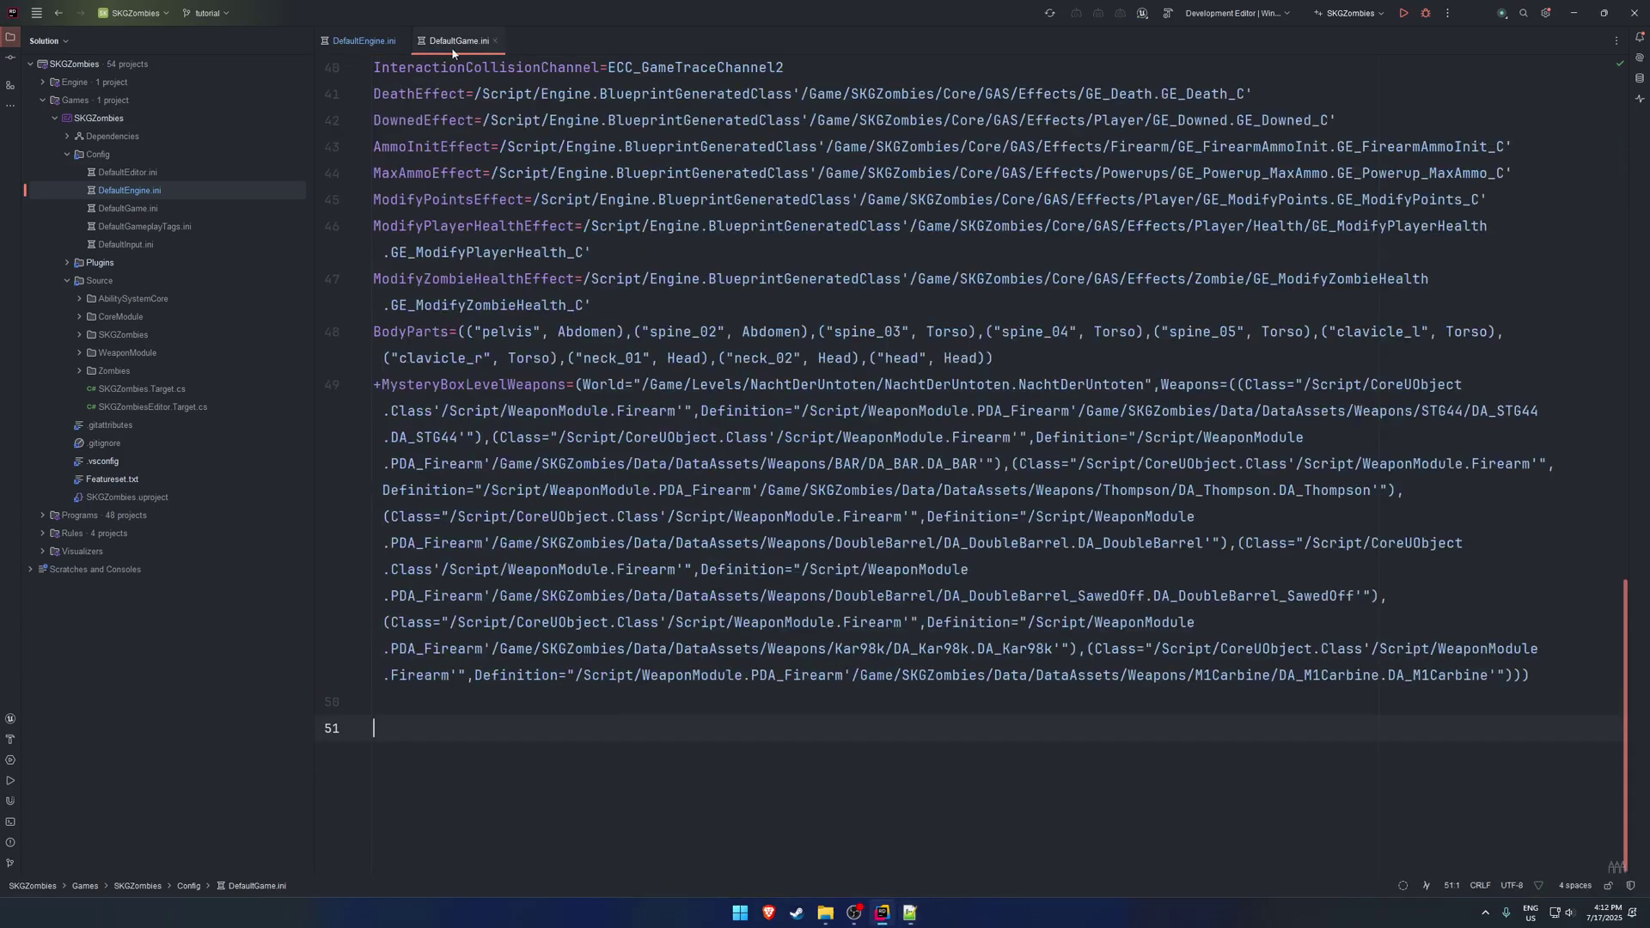
{"action": "key", "text": "alt+Tab"}
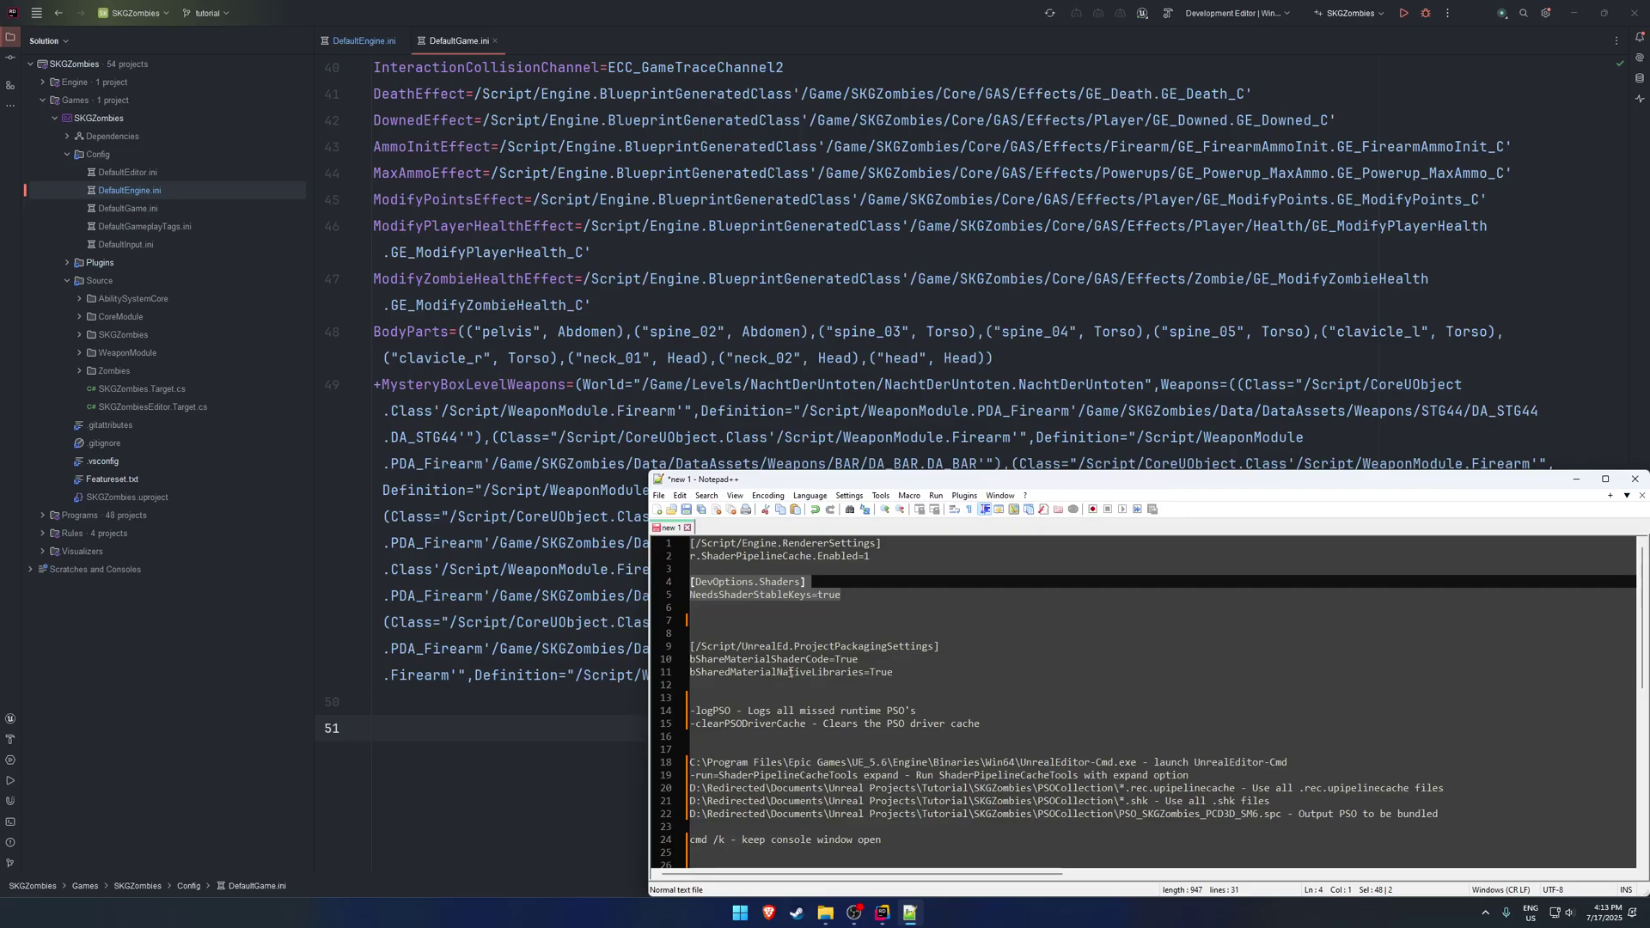
{"action": "left_click_drag", "start_coordinate": [910, 672], "coordinate": [692, 653]}
{"action": "key", "text": "ctrl+c"}
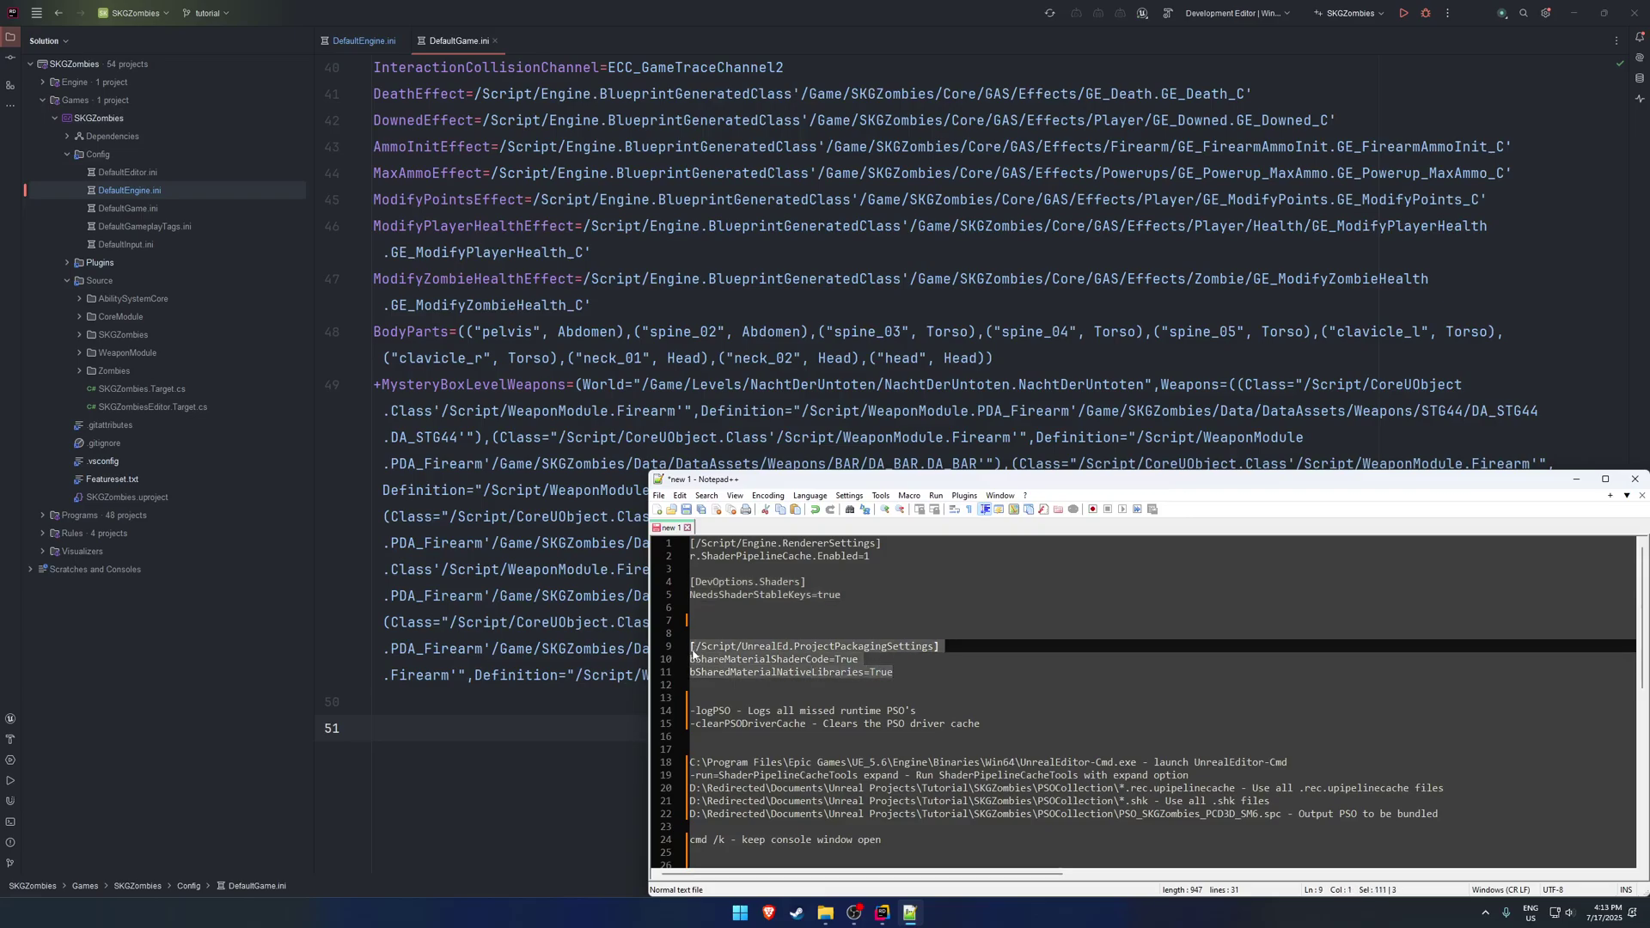
{"action": "left_click", "coordinate": [587, 751]}
{"action": "key", "text": "ctrl+v"}
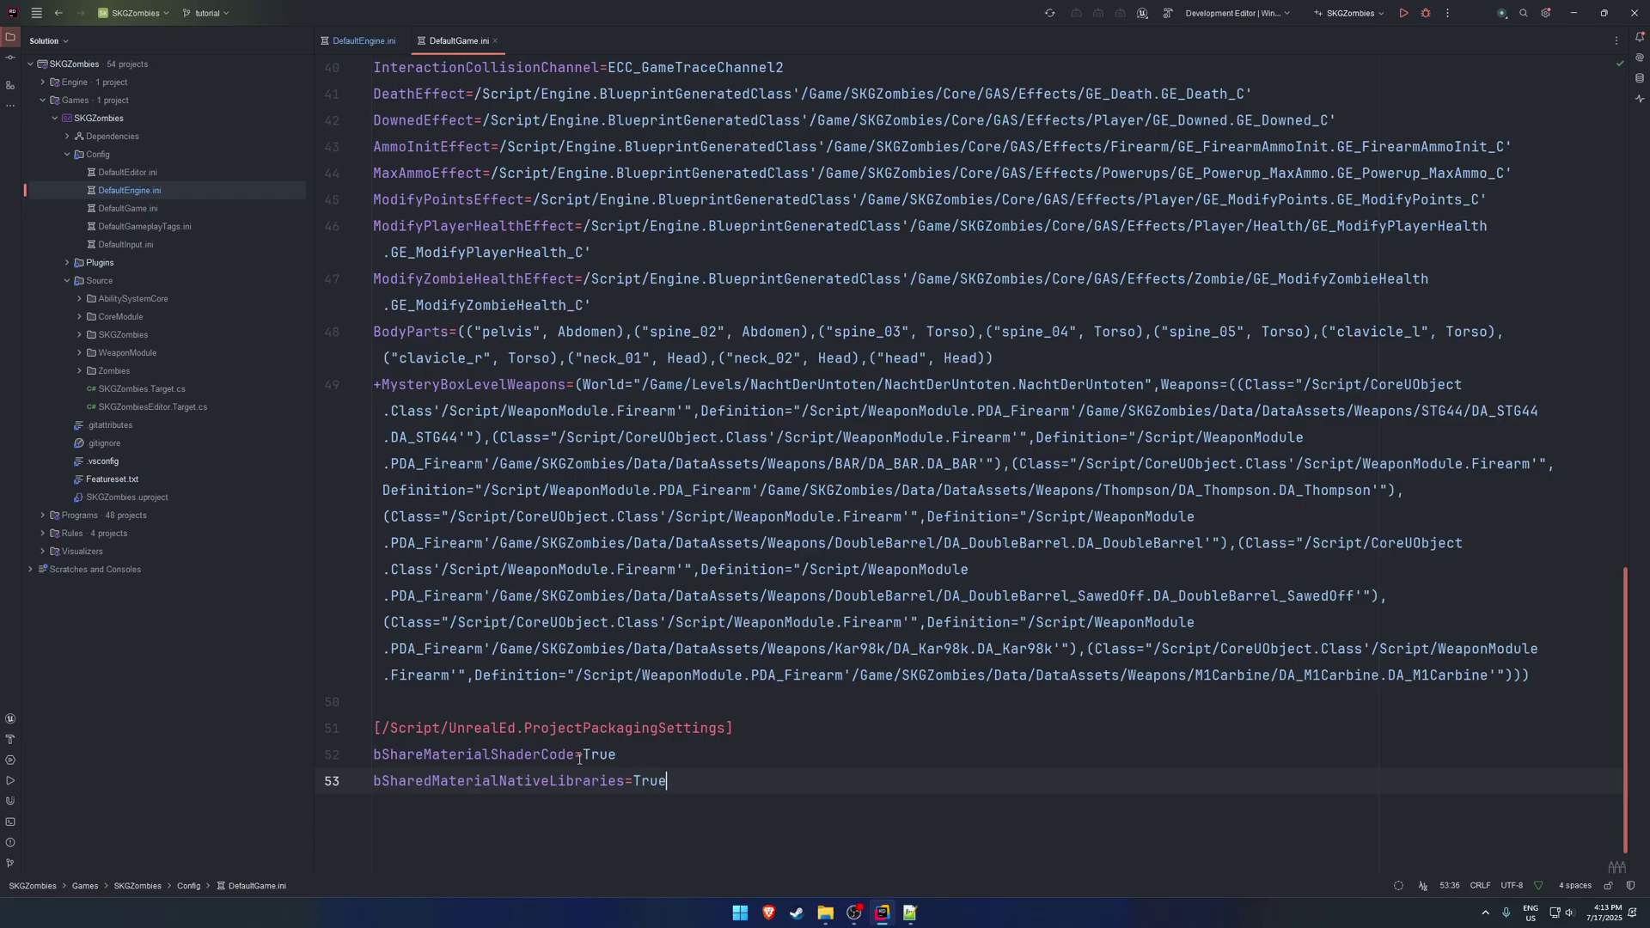
{"action": "left_click", "coordinate": [1404, 14]}
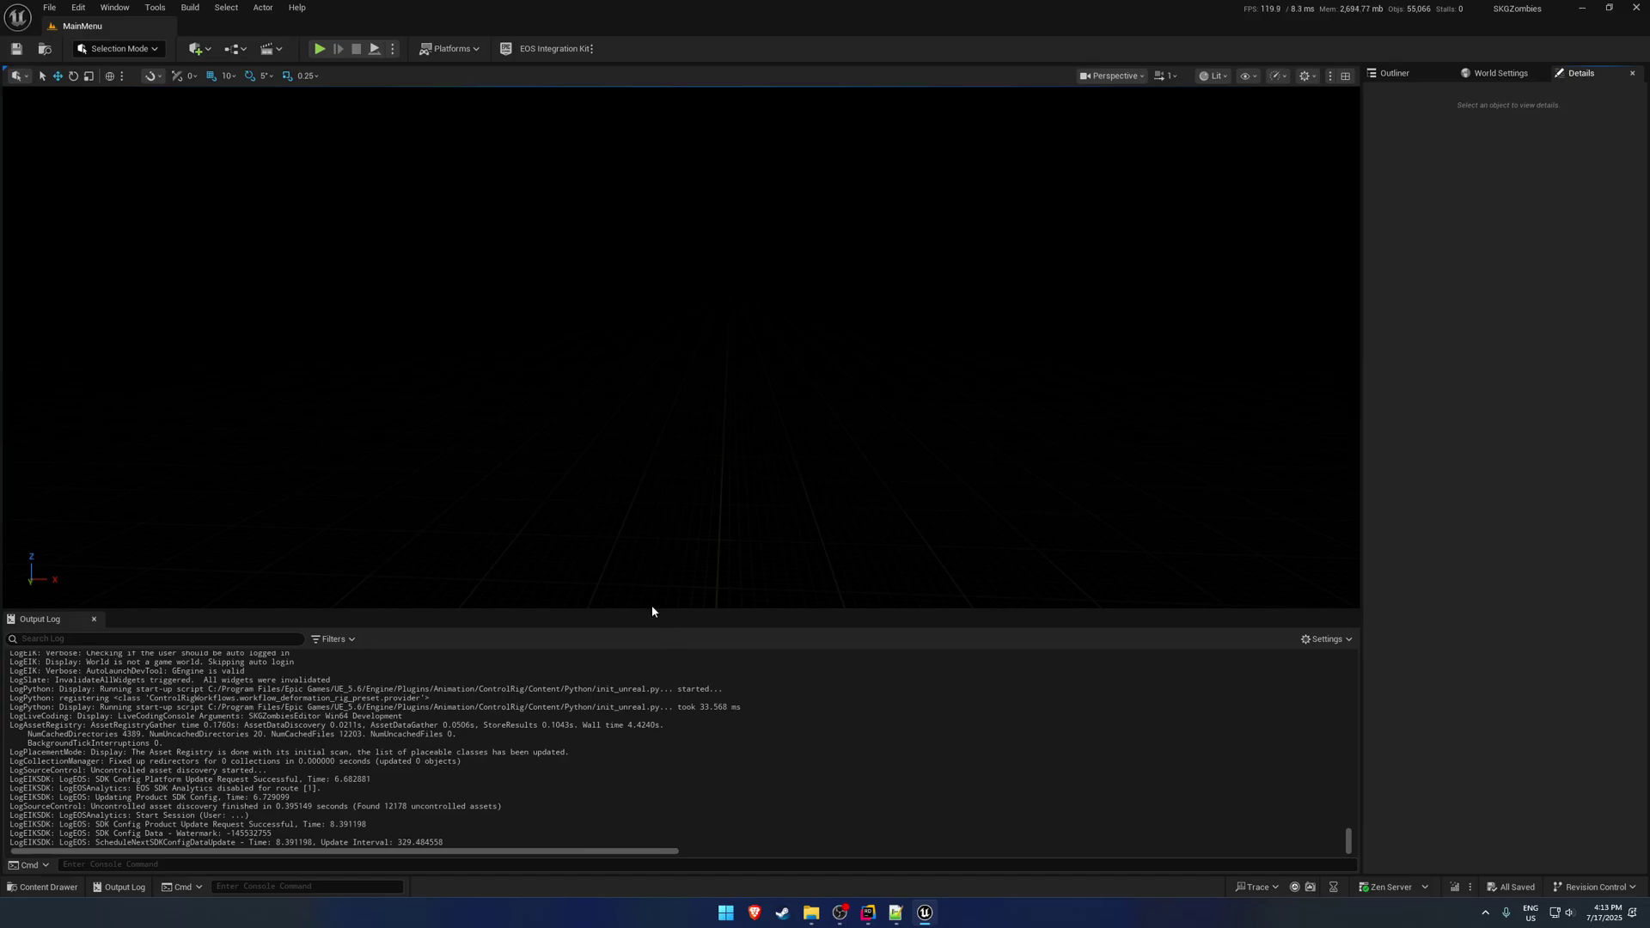
Step: Open the NachtDerUntoten level from the Content Drawer and select PlayerStart2
{"action": "left_click", "coordinate": [43, 887]}
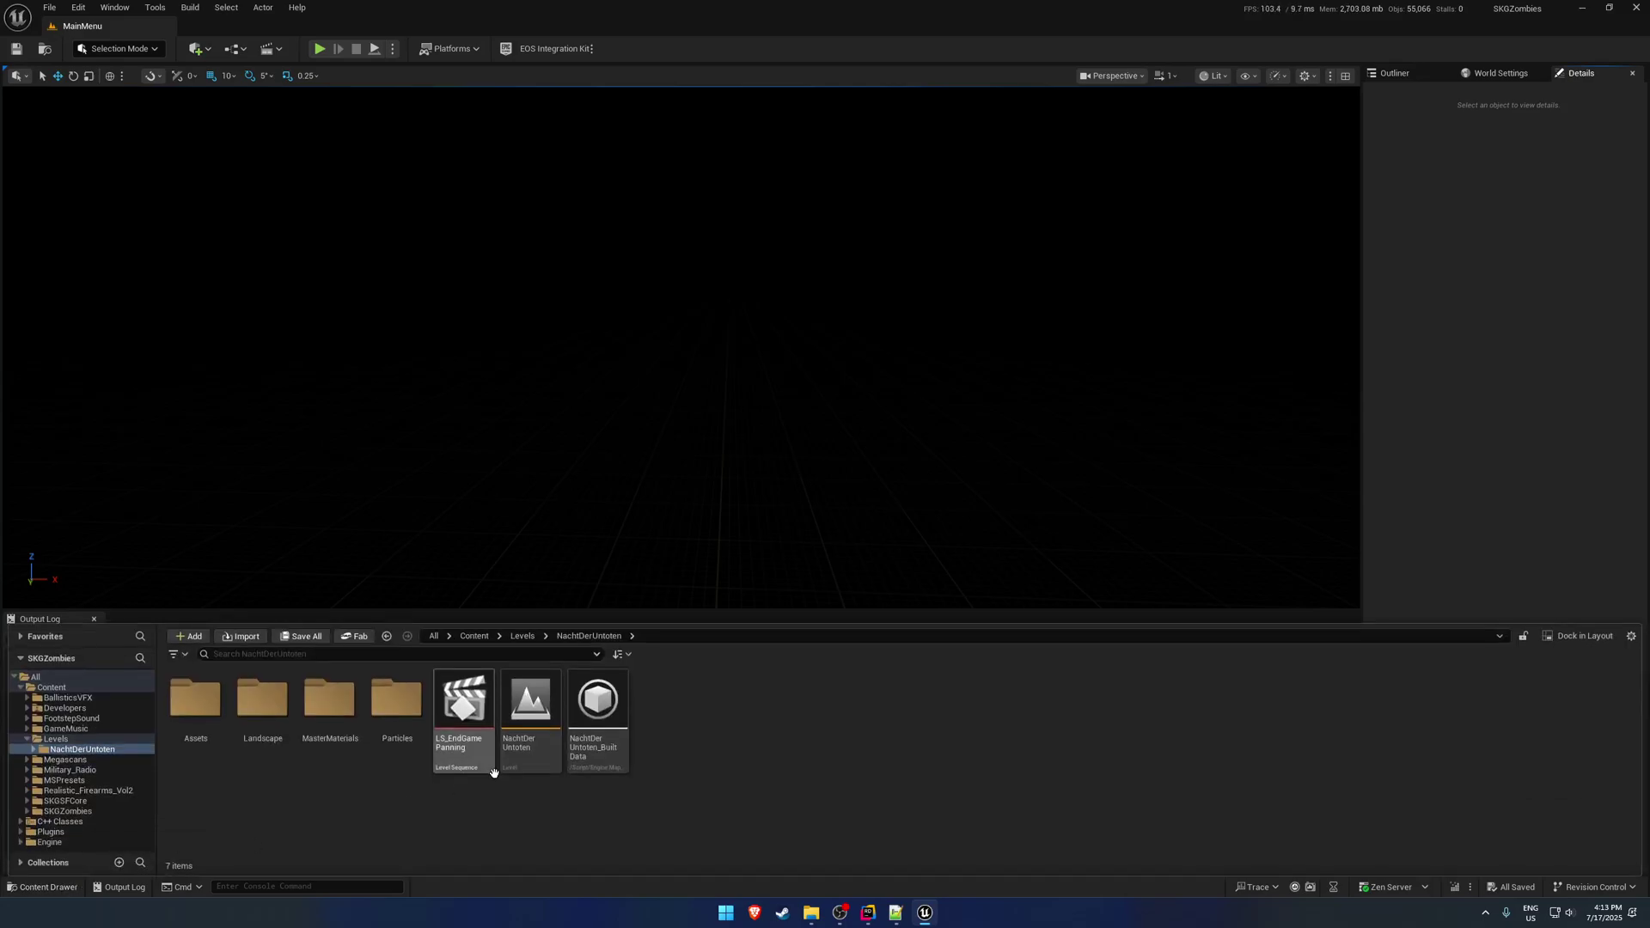
{"action": "double_click", "coordinate": [542, 690]}
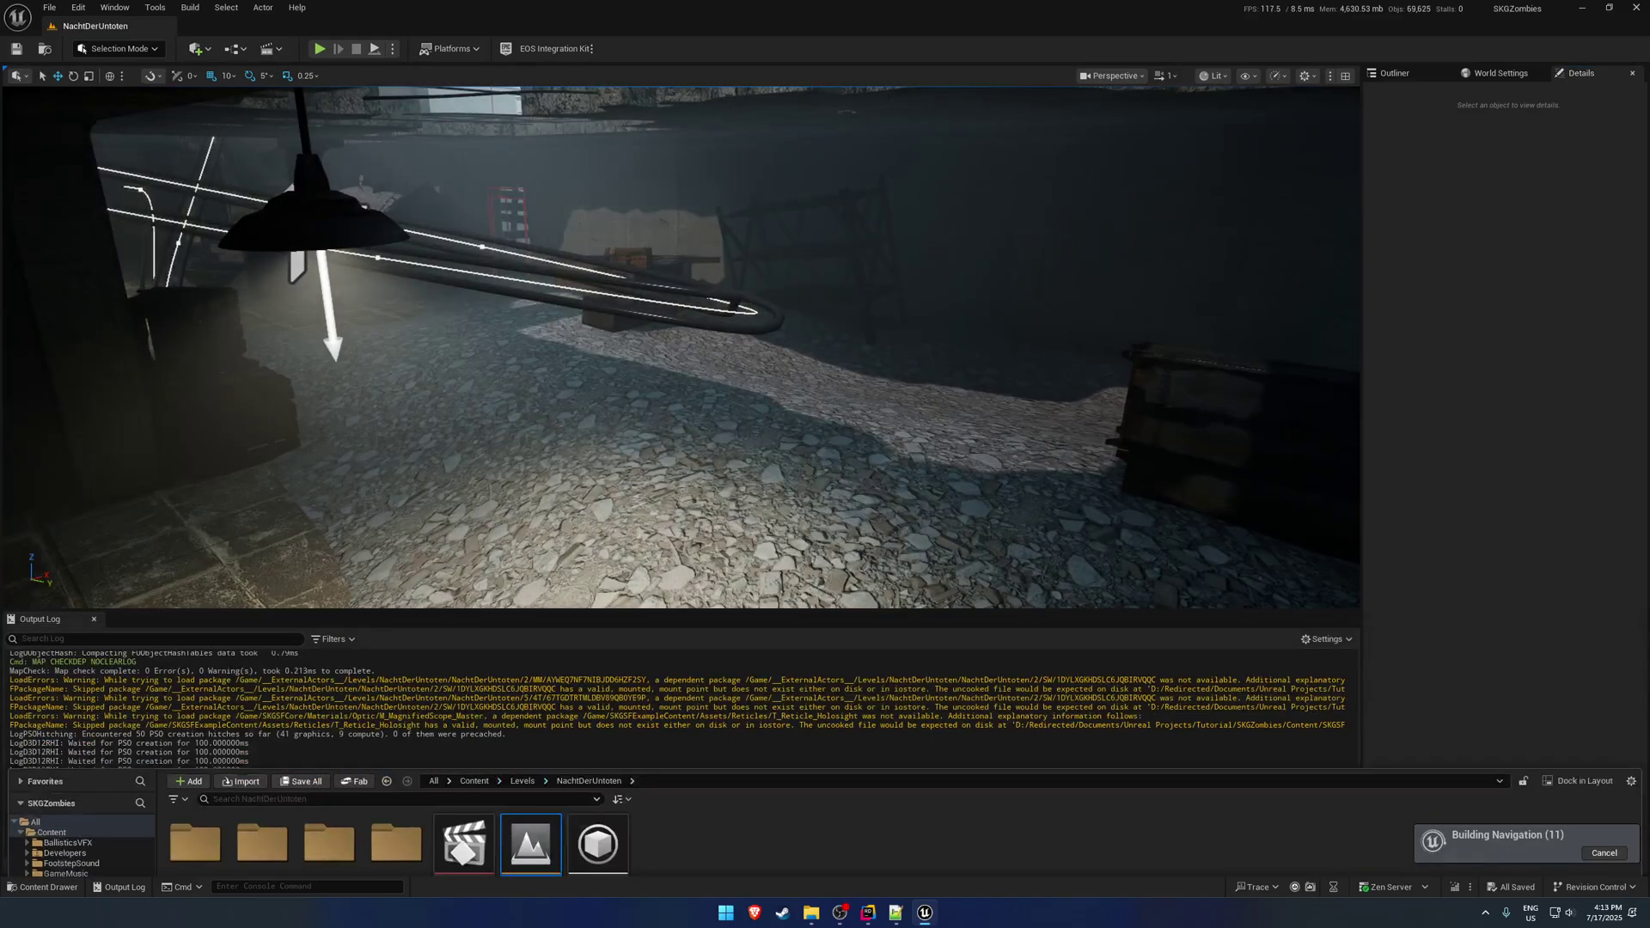
{"action": "right_click_drag", "start_coordinate": [737, 427], "coordinate": [976, 465]}
{"action": "left_click", "coordinate": [652, 363]}
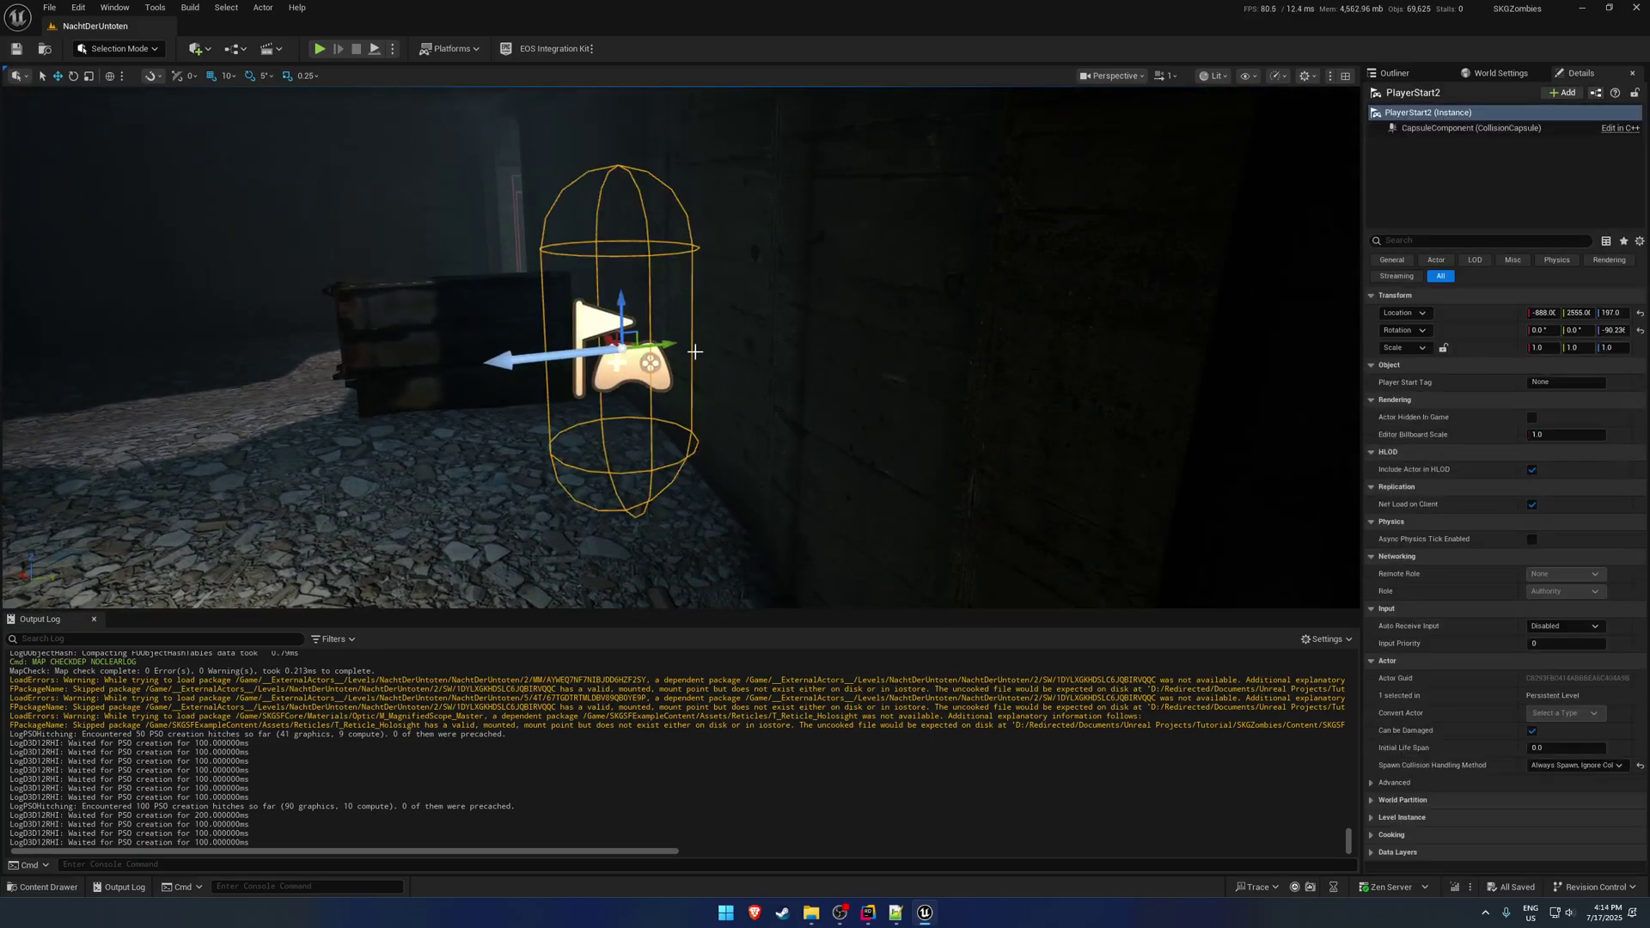
Step: Move PlayerStart2 to Y 2375 and Z 227, then save the level
{"action": "left_click_drag", "start_coordinate": [694, 352], "coordinate": [411, 392]}
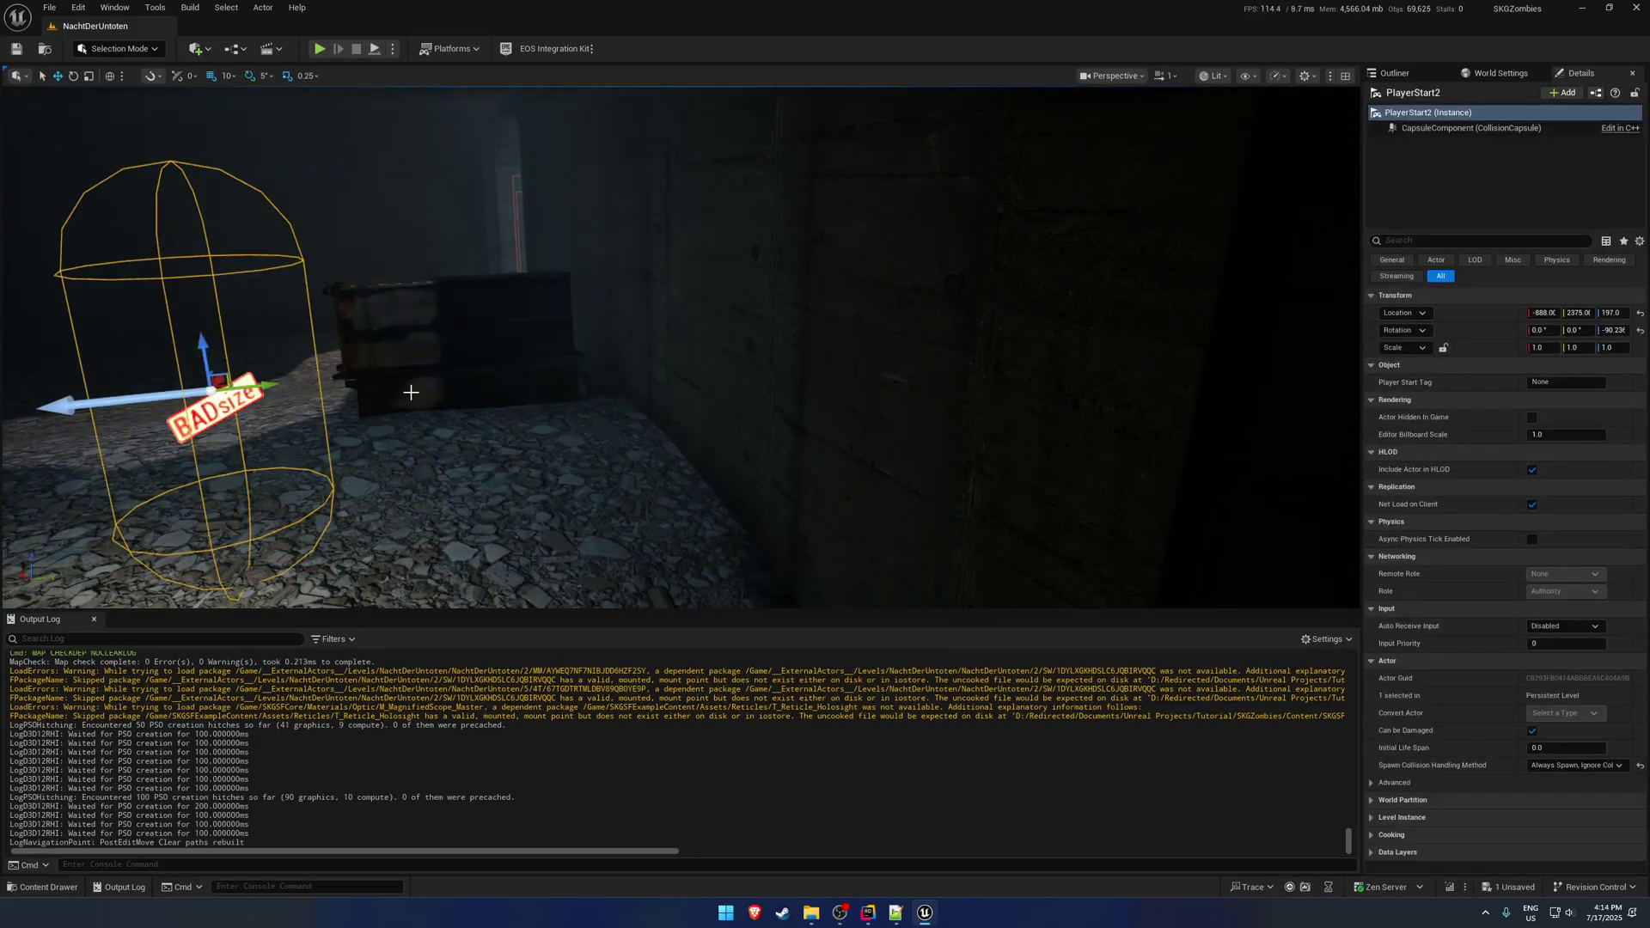
{"action": "right_click_drag", "start_coordinate": [431, 346], "coordinate": [369, 337]}
{"action": "left_click_drag", "start_coordinate": [478, 336], "coordinate": [477, 275]}
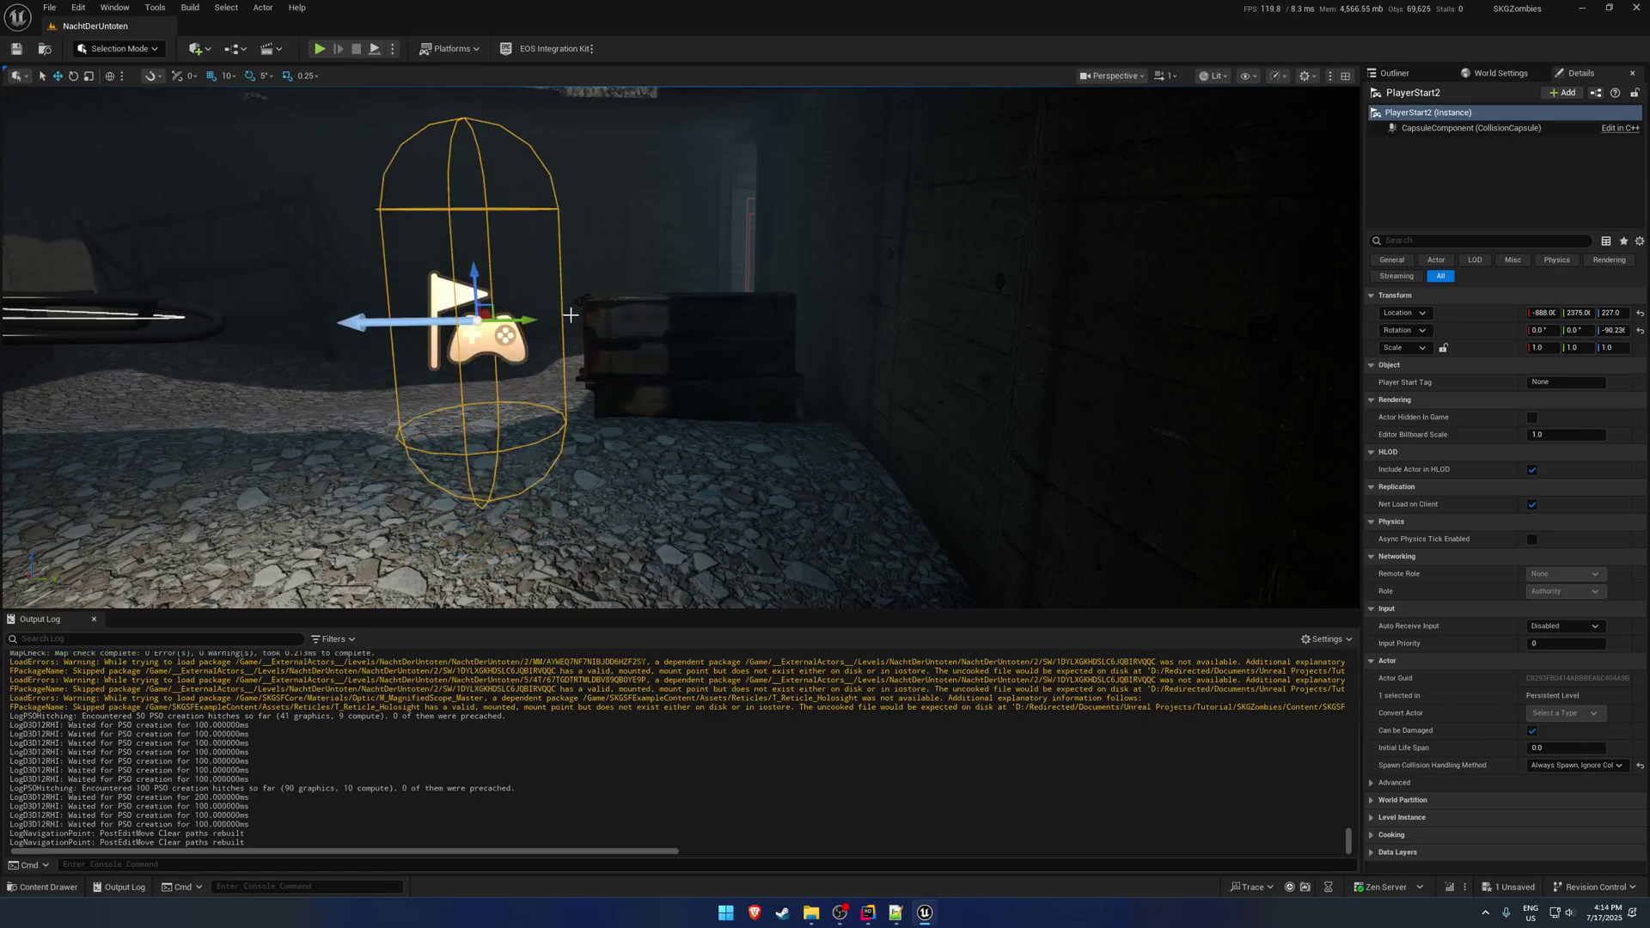
{"action": "key", "text": "ctrl+s"}
{"action": "right_click_drag", "start_coordinate": [677, 439], "coordinate": [625, 443]}
{"action": "key", "text": "Escape"}
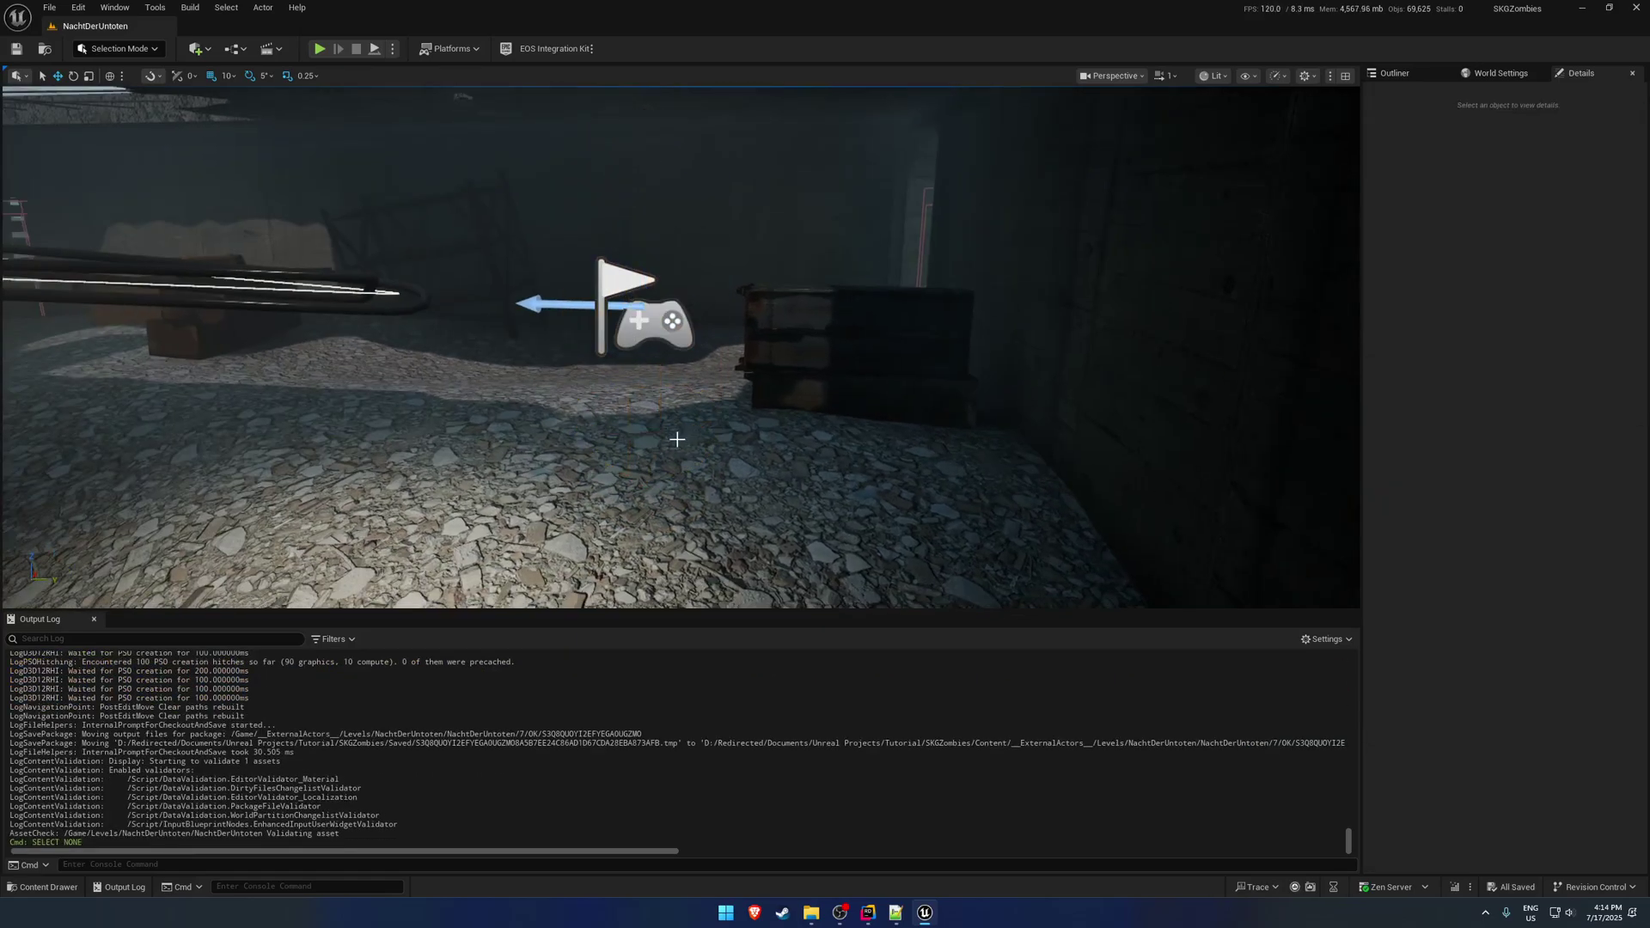
Step: Set the Game Default Map to the MainMenu level in Maps & Modes, then close Project Settings
{"action": "left_click", "coordinate": [87, 12]}
{"action": "left_click", "coordinate": [157, 225]}
{"action": "left_click", "coordinate": [58, 169]}
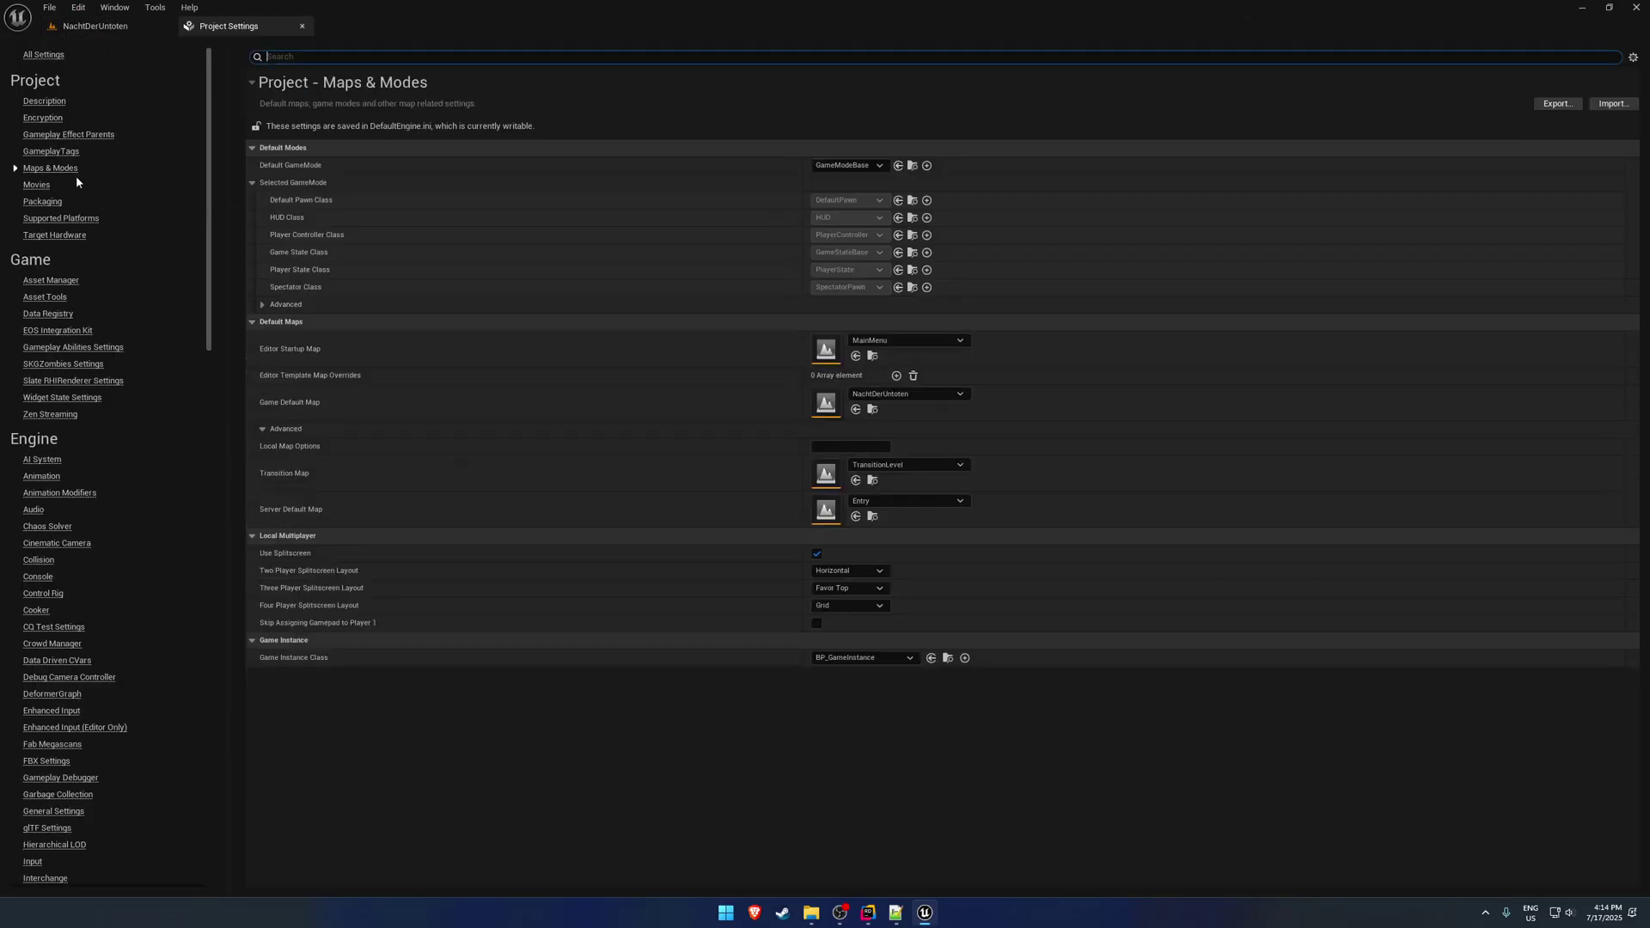
{"action": "left_click", "coordinate": [872, 355]}
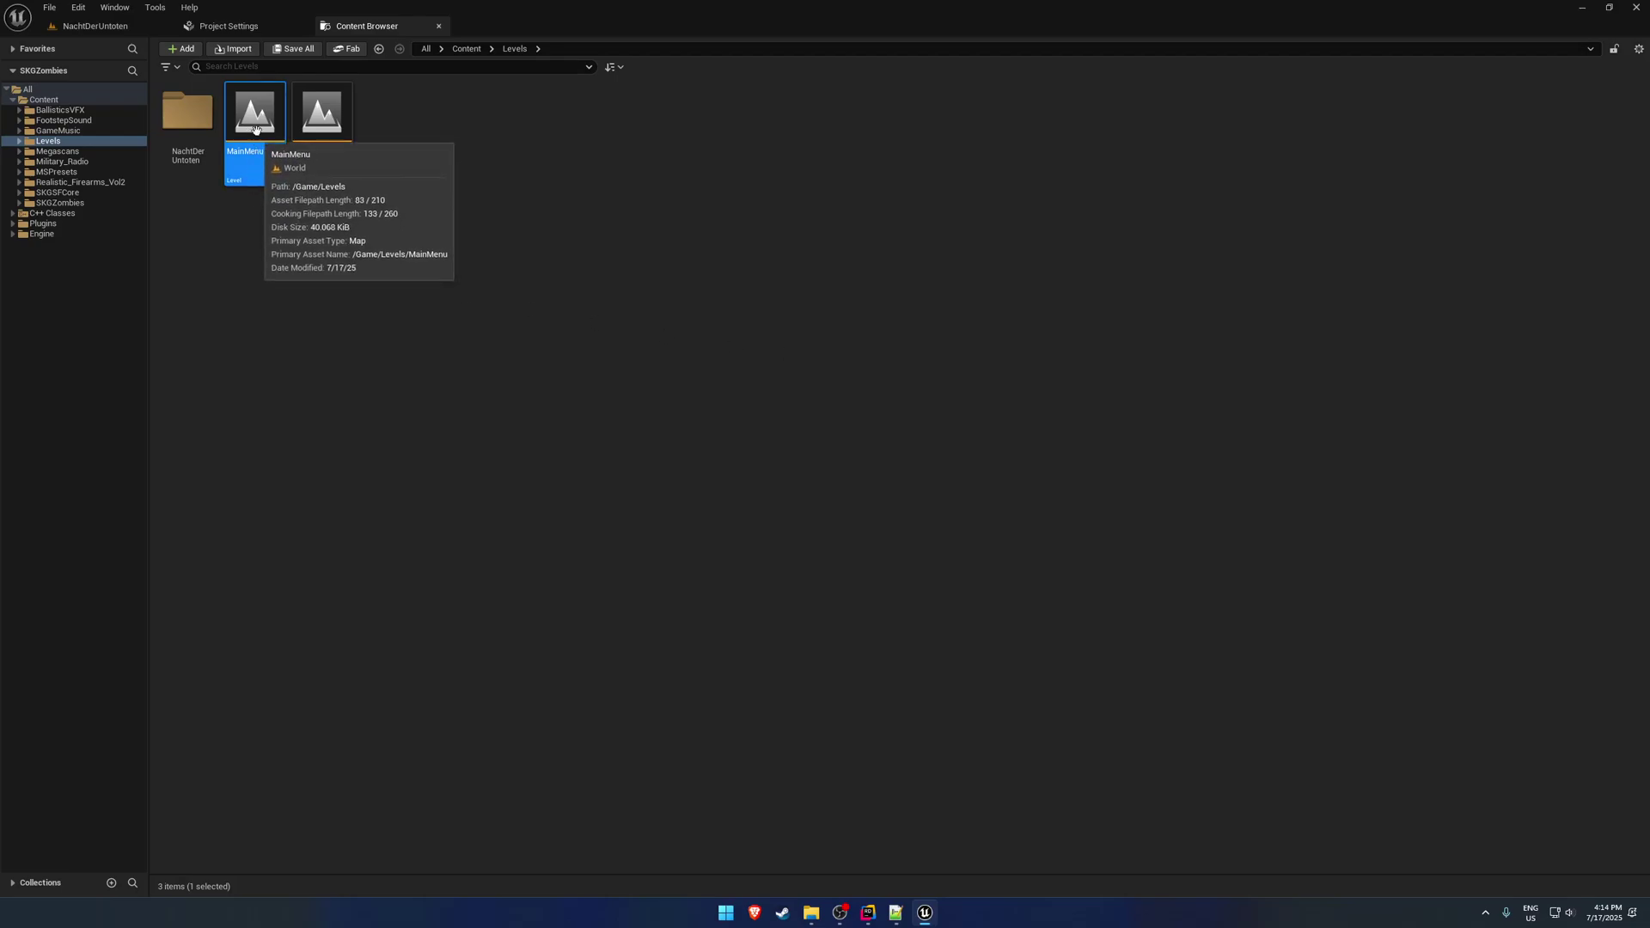
{"action": "left_click", "coordinate": [229, 26]}
{"action": "left_click", "coordinate": [856, 409]}
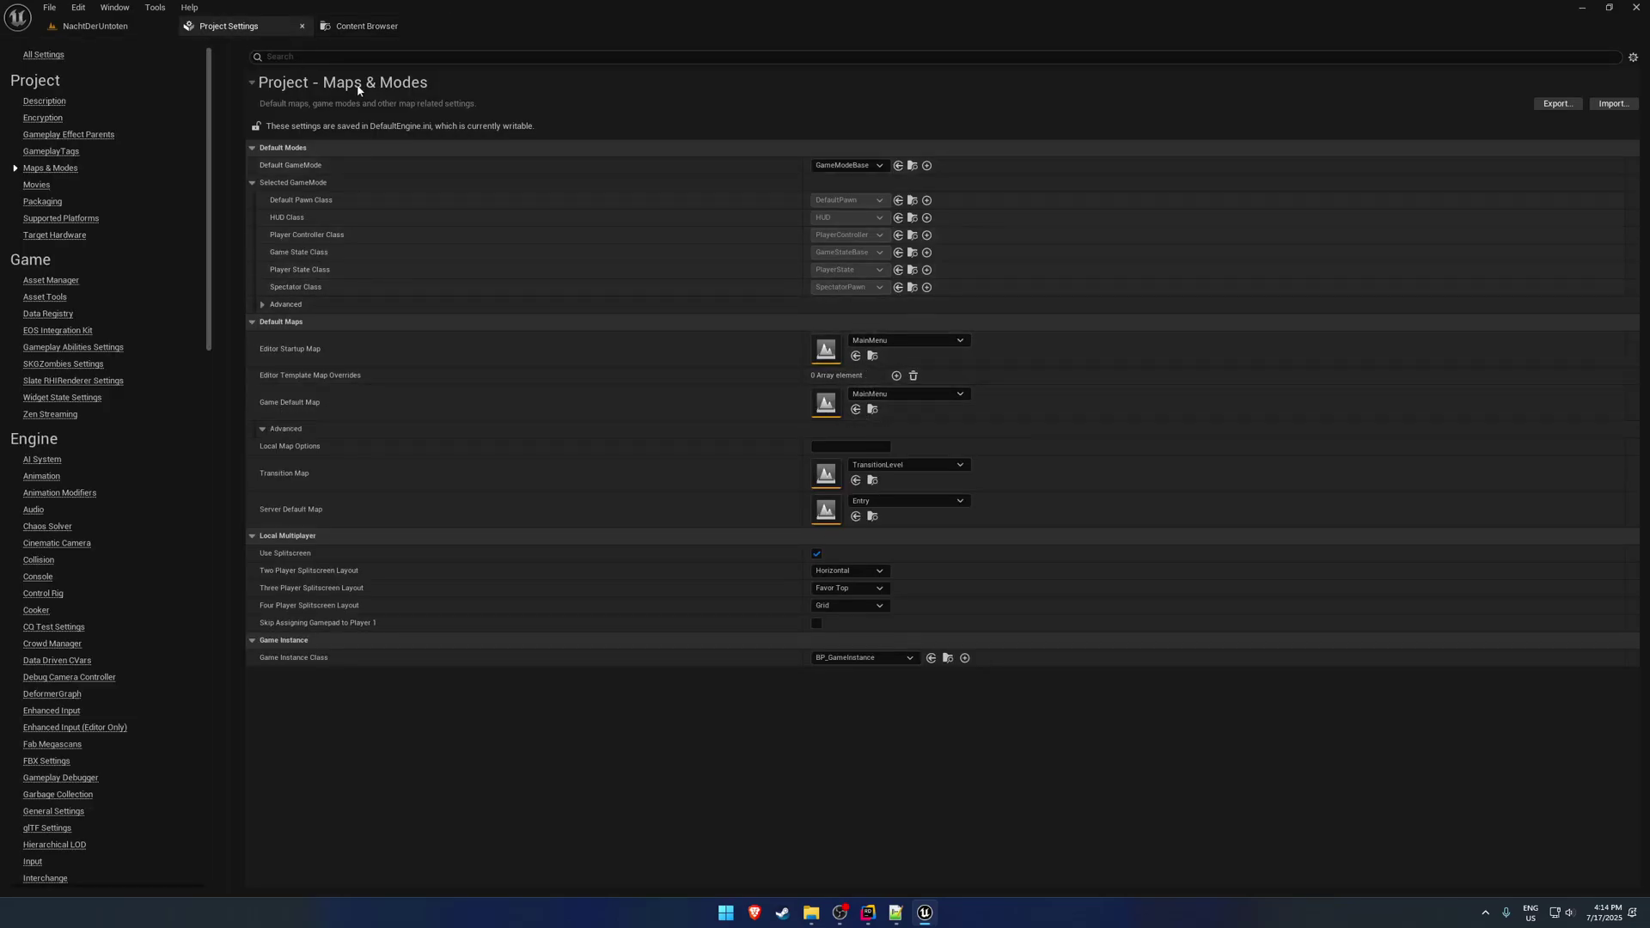
{"action": "left_click", "coordinate": [302, 27]}
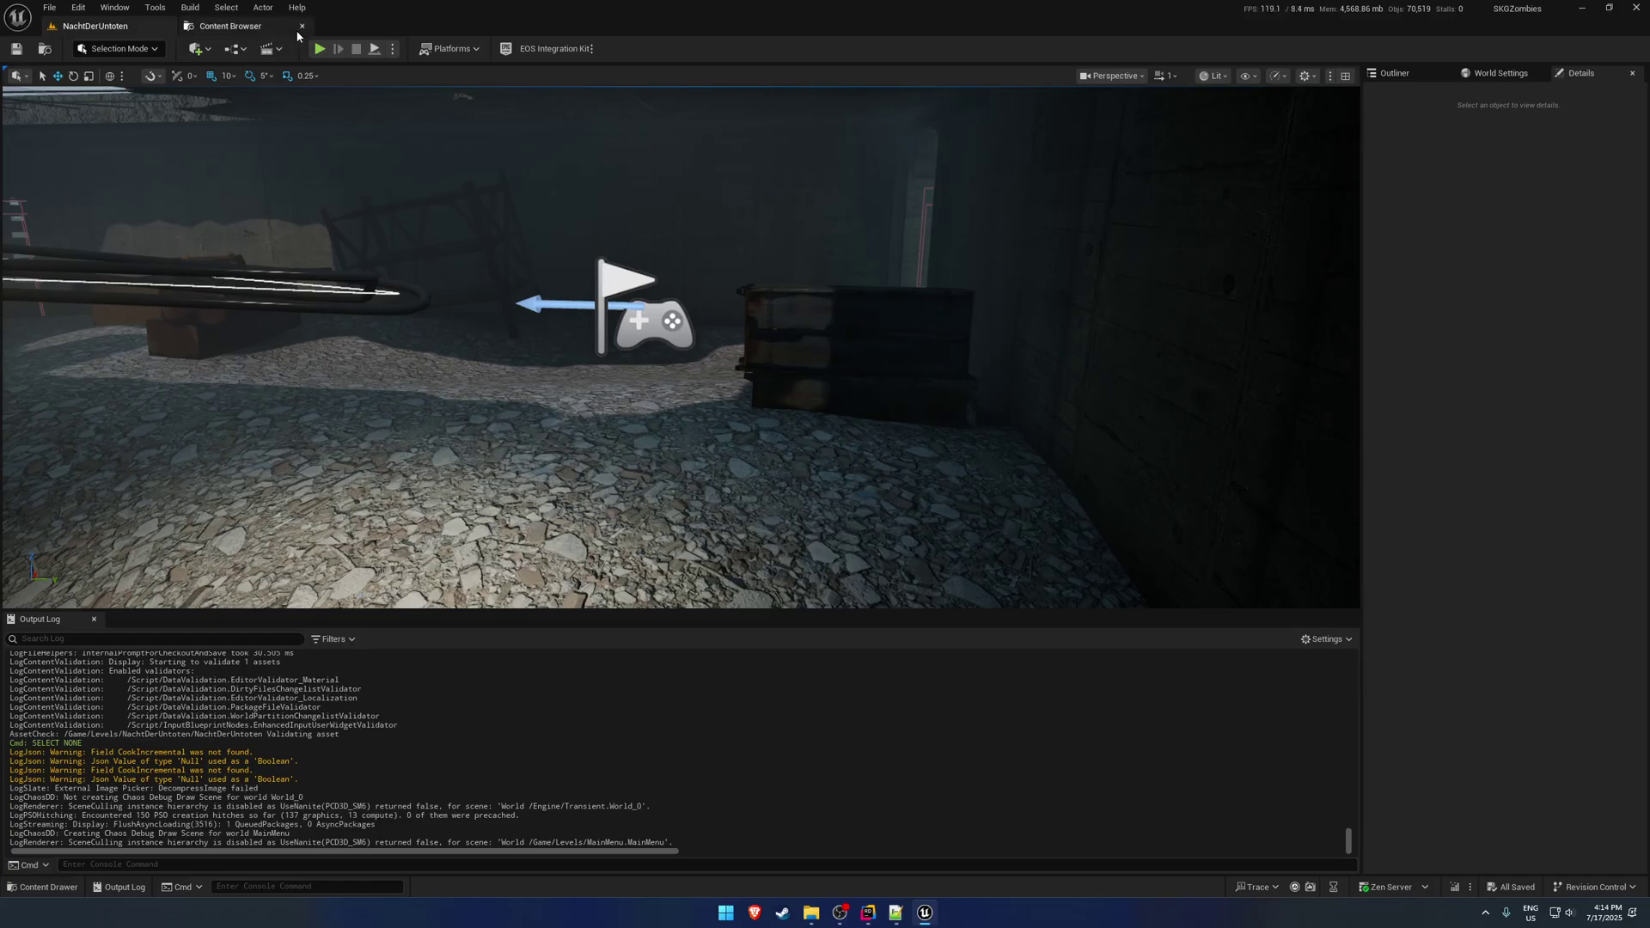
{"action": "left_click", "coordinate": [48, 8]}
Step: Save all, then open WBP_MainMenu from Content/SKGZombies/Core/UI/MainMenu
{"action": "left_click", "coordinate": [99, 191]}
{"action": "key", "text": "ctrl+space"}
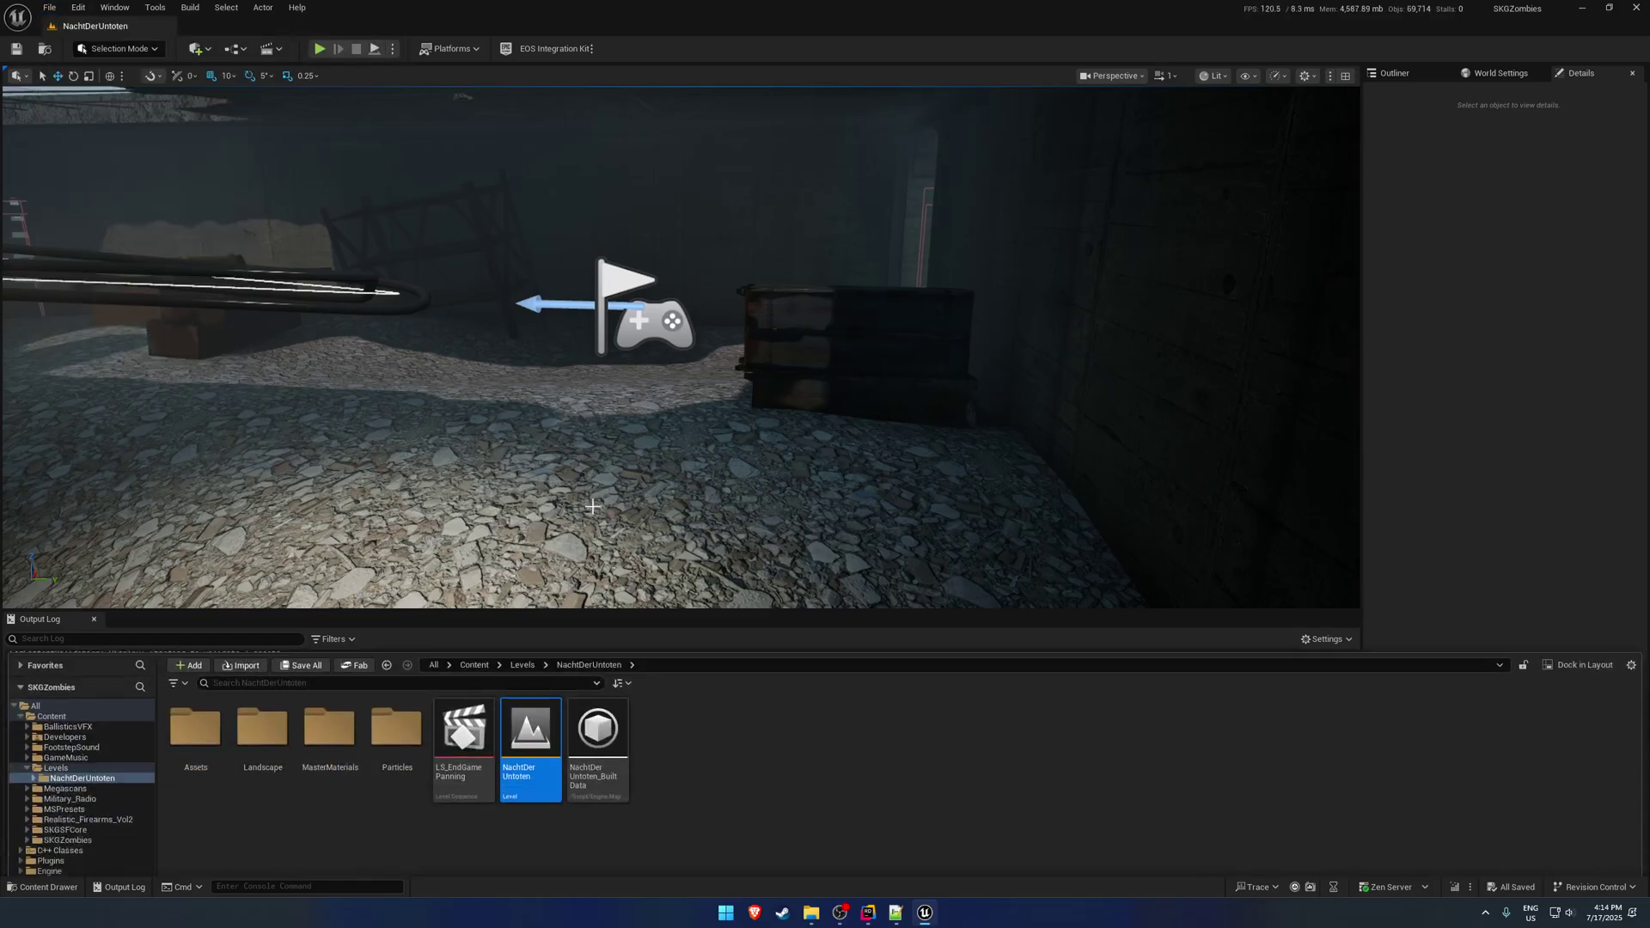
{"action": "left_click", "coordinate": [474, 636]}
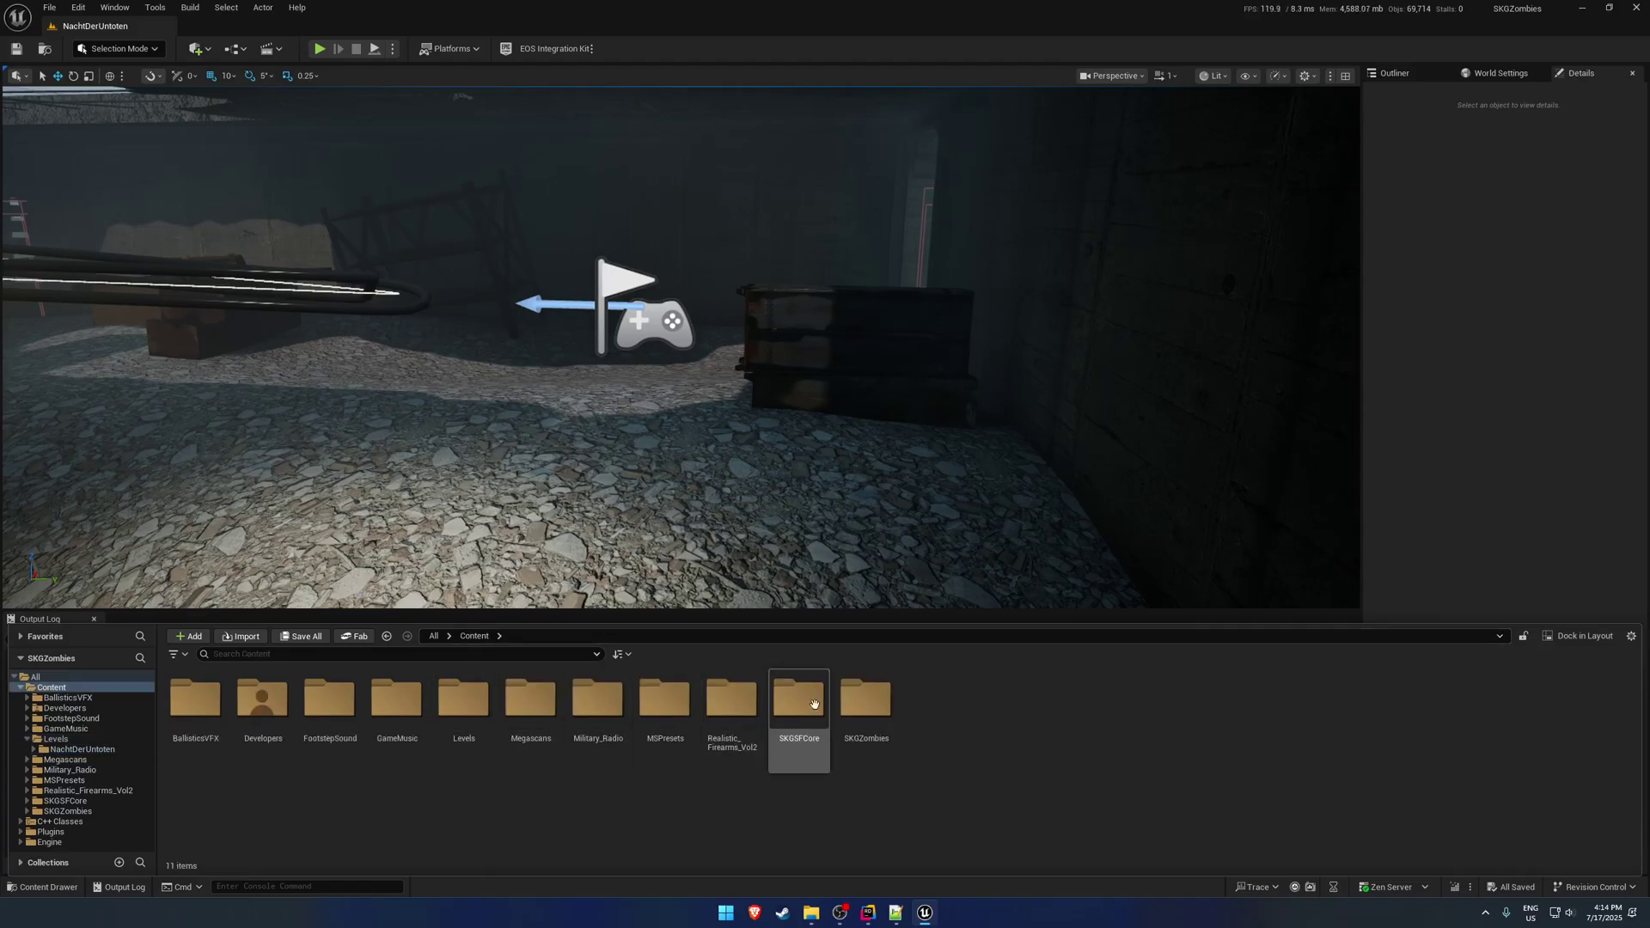
{"action": "double_click", "coordinate": [866, 700]}
{"action": "double_click", "coordinate": [263, 700]}
{"action": "left_click", "coordinate": [663, 697]}
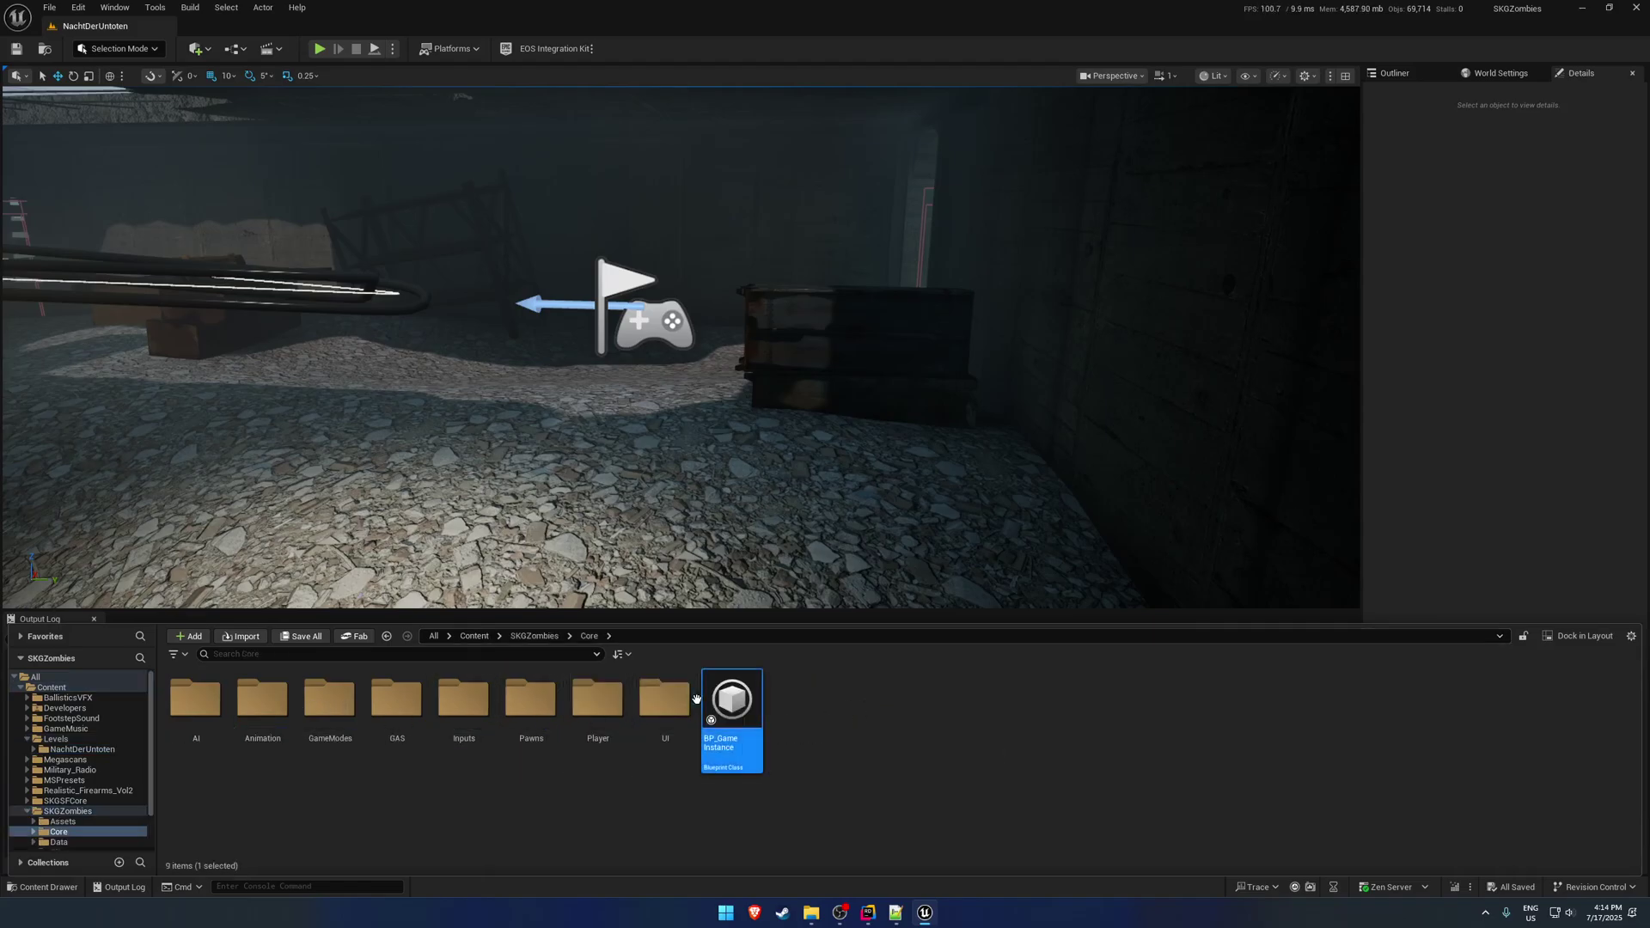
{"action": "double_click", "coordinate": [664, 697]}
{"action": "double_click", "coordinate": [331, 700]}
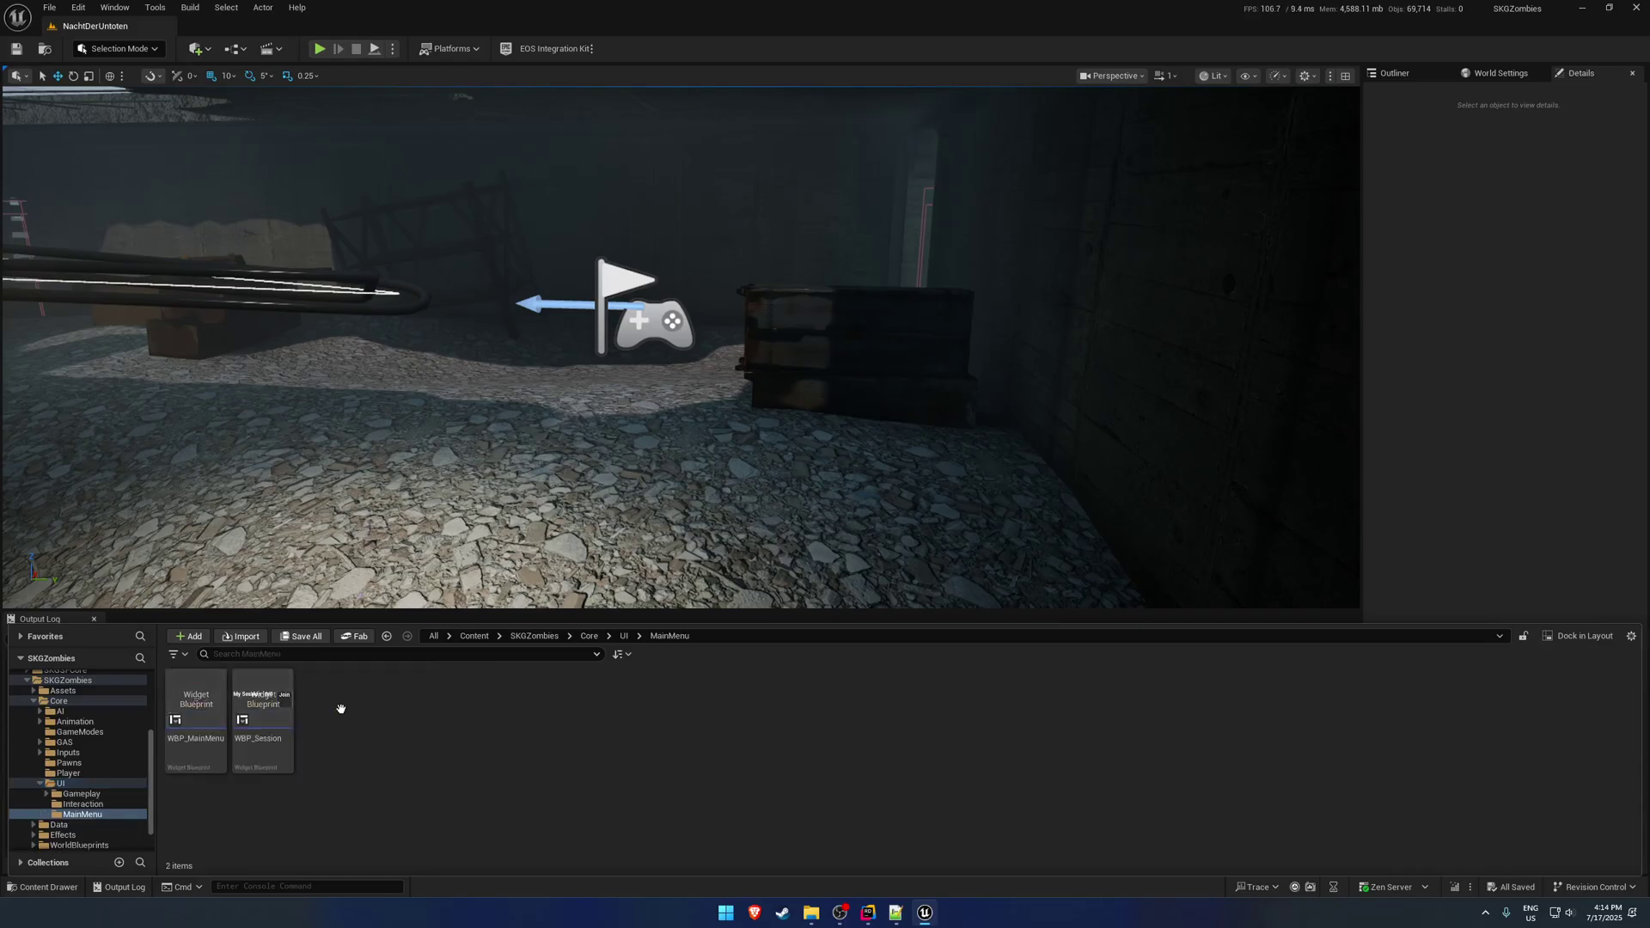
{"action": "left_click", "coordinate": [213, 695]}
{"action": "double_click", "coordinate": [213, 695]}
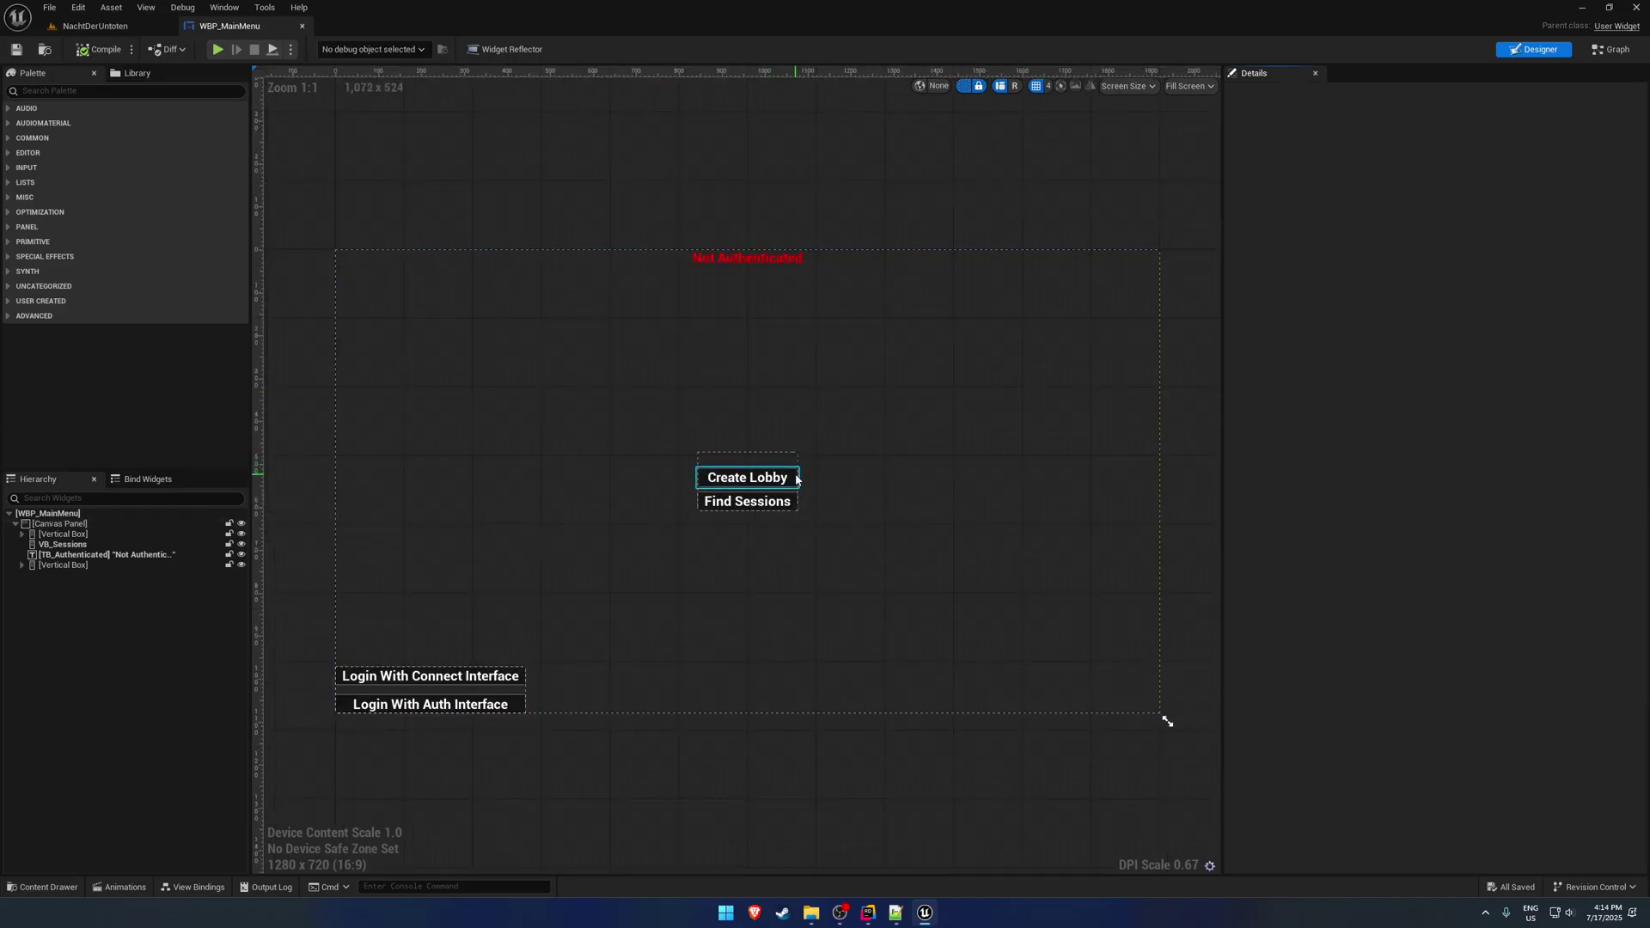
Step: Add a Create Lobby On Clicked event and wire a copied Open Level node to it
{"action": "left_click", "coordinate": [797, 480]}
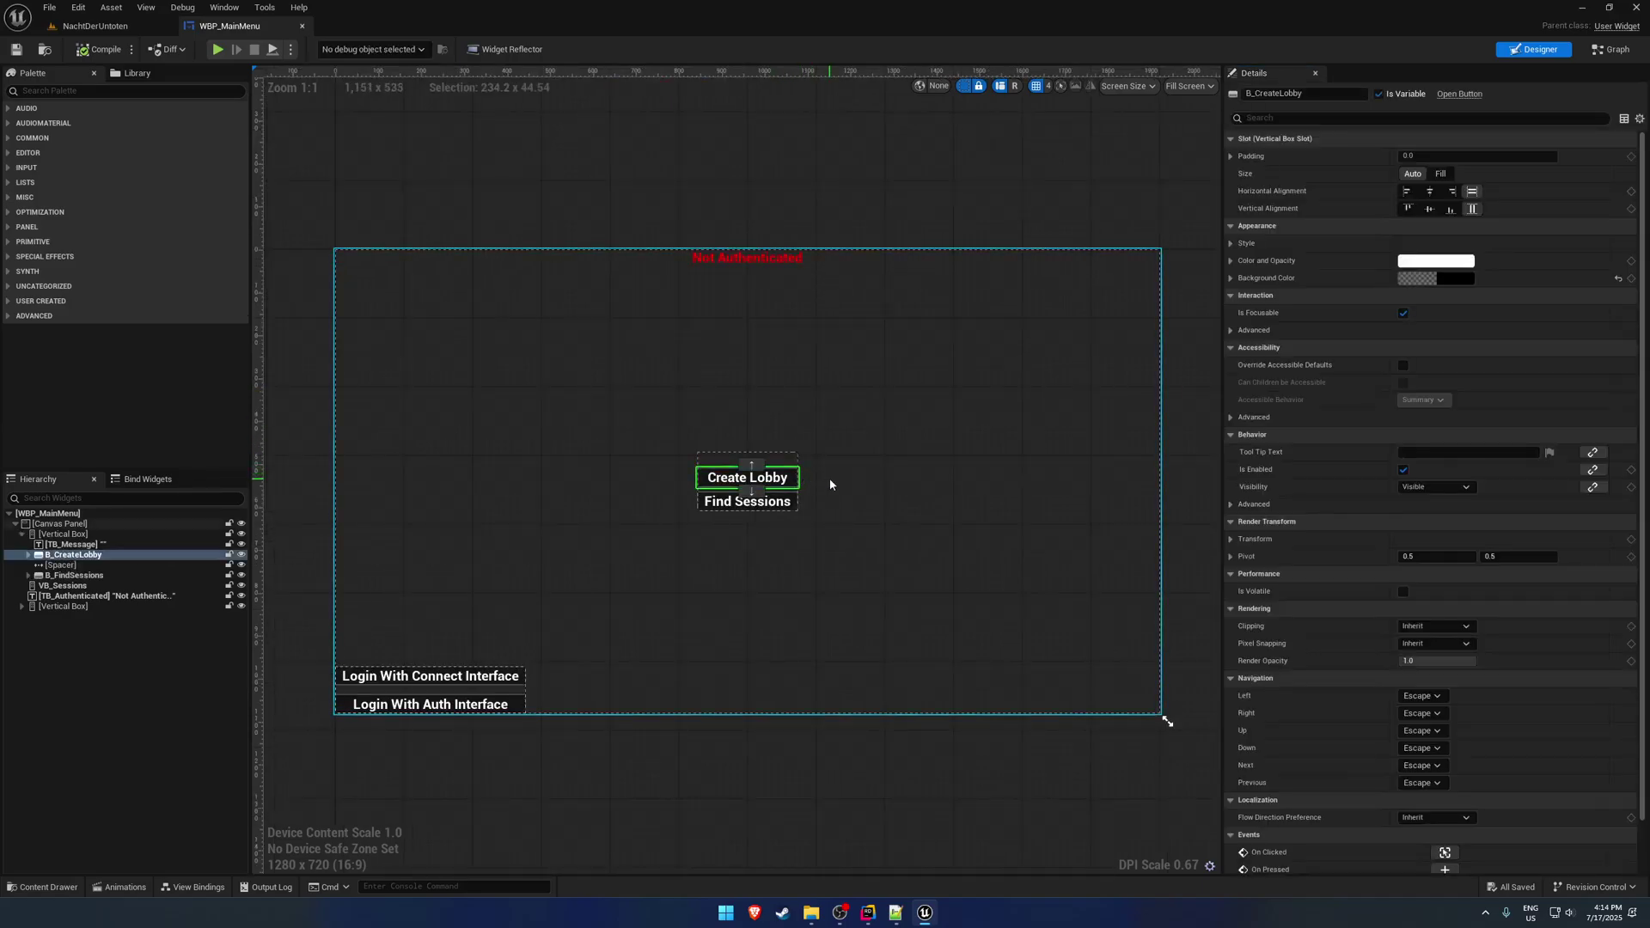
{"action": "scroll", "coordinate": [1445, 773], "scroll_direction": "down", "scroll_amount": 2}
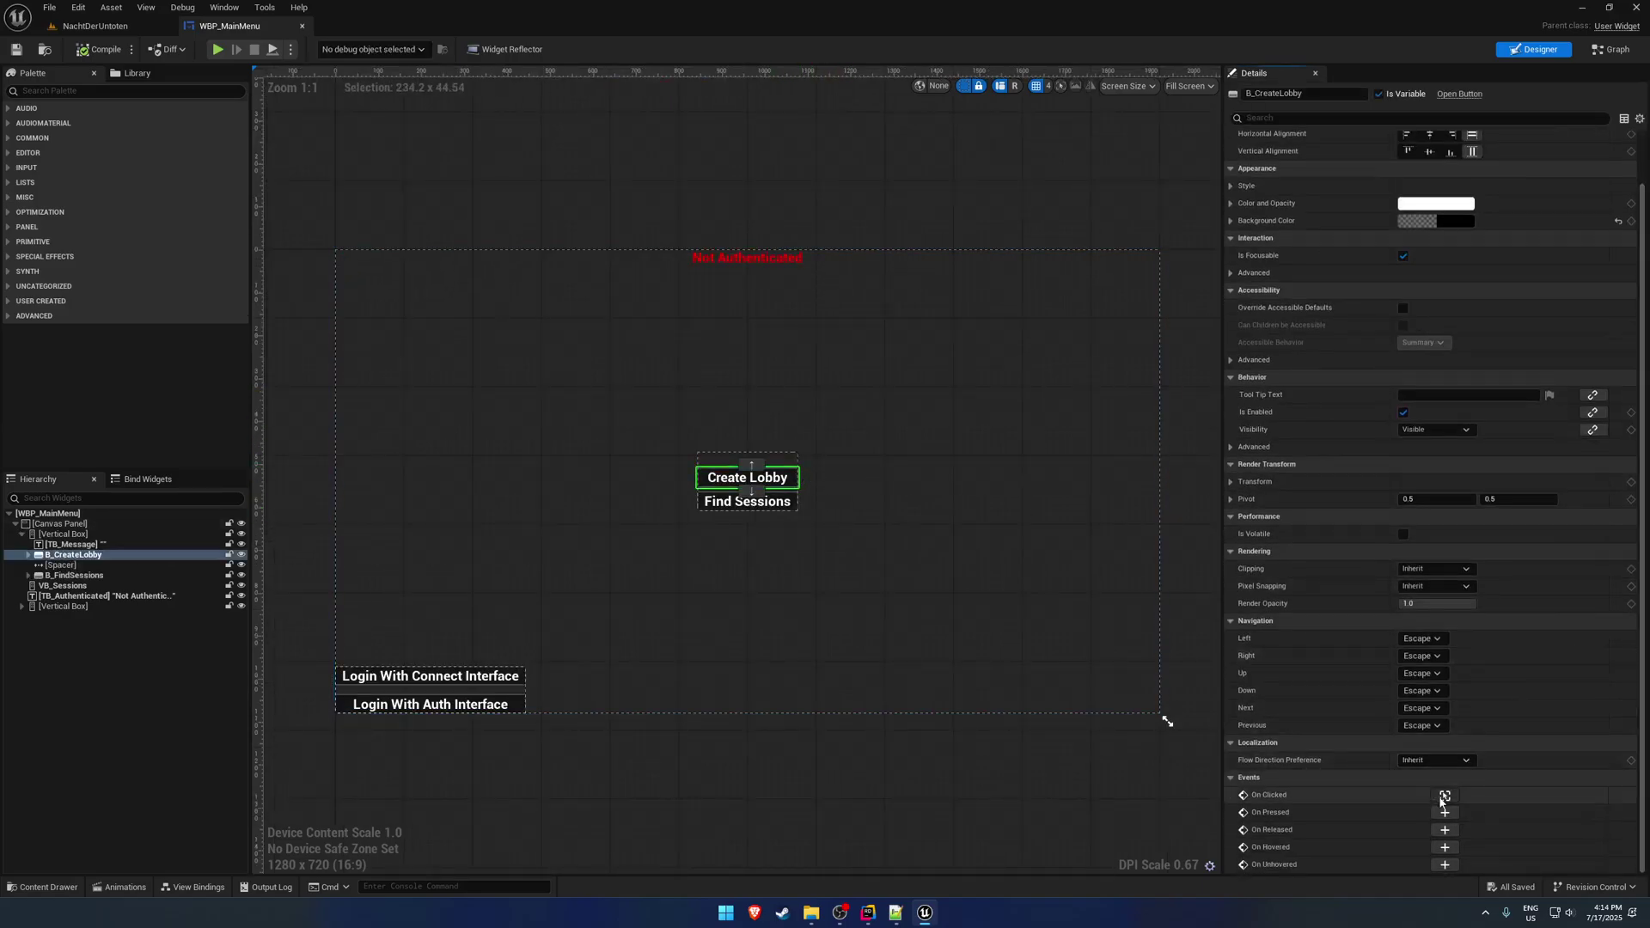
{"action": "left_click", "coordinate": [1444, 795]}
{"action": "right_click_drag", "start_coordinate": [1122, 553], "coordinate": [598, 528]}
{"action": "left_click", "coordinate": [1385, 363]}
{"action": "key", "text": "ctrl+c"}
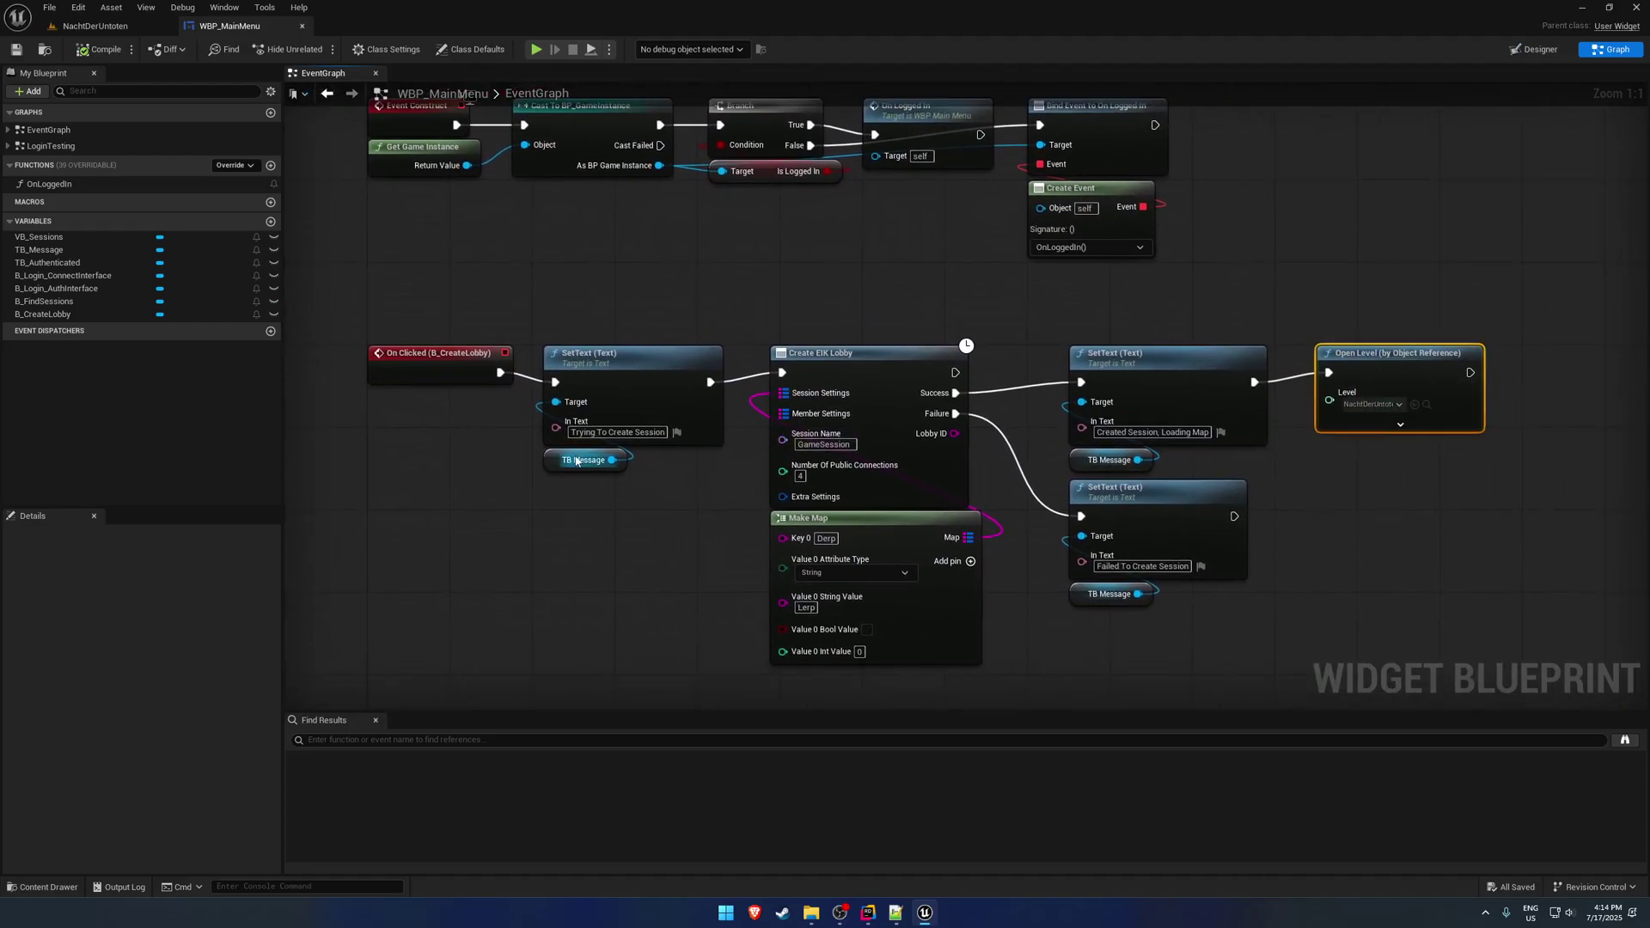
{"action": "right_click_drag", "start_coordinate": [367, 453], "coordinate": [737, 467]}
{"action": "key", "text": "ctrl+v"}
{"action": "left_click_drag", "start_coordinate": [719, 480], "coordinate": [871, 387]}
Step: Expand the Open Level node's inputs, save WBP_MainMenu and close the blueprint
{"action": "left_click", "coordinate": [791, 532]}
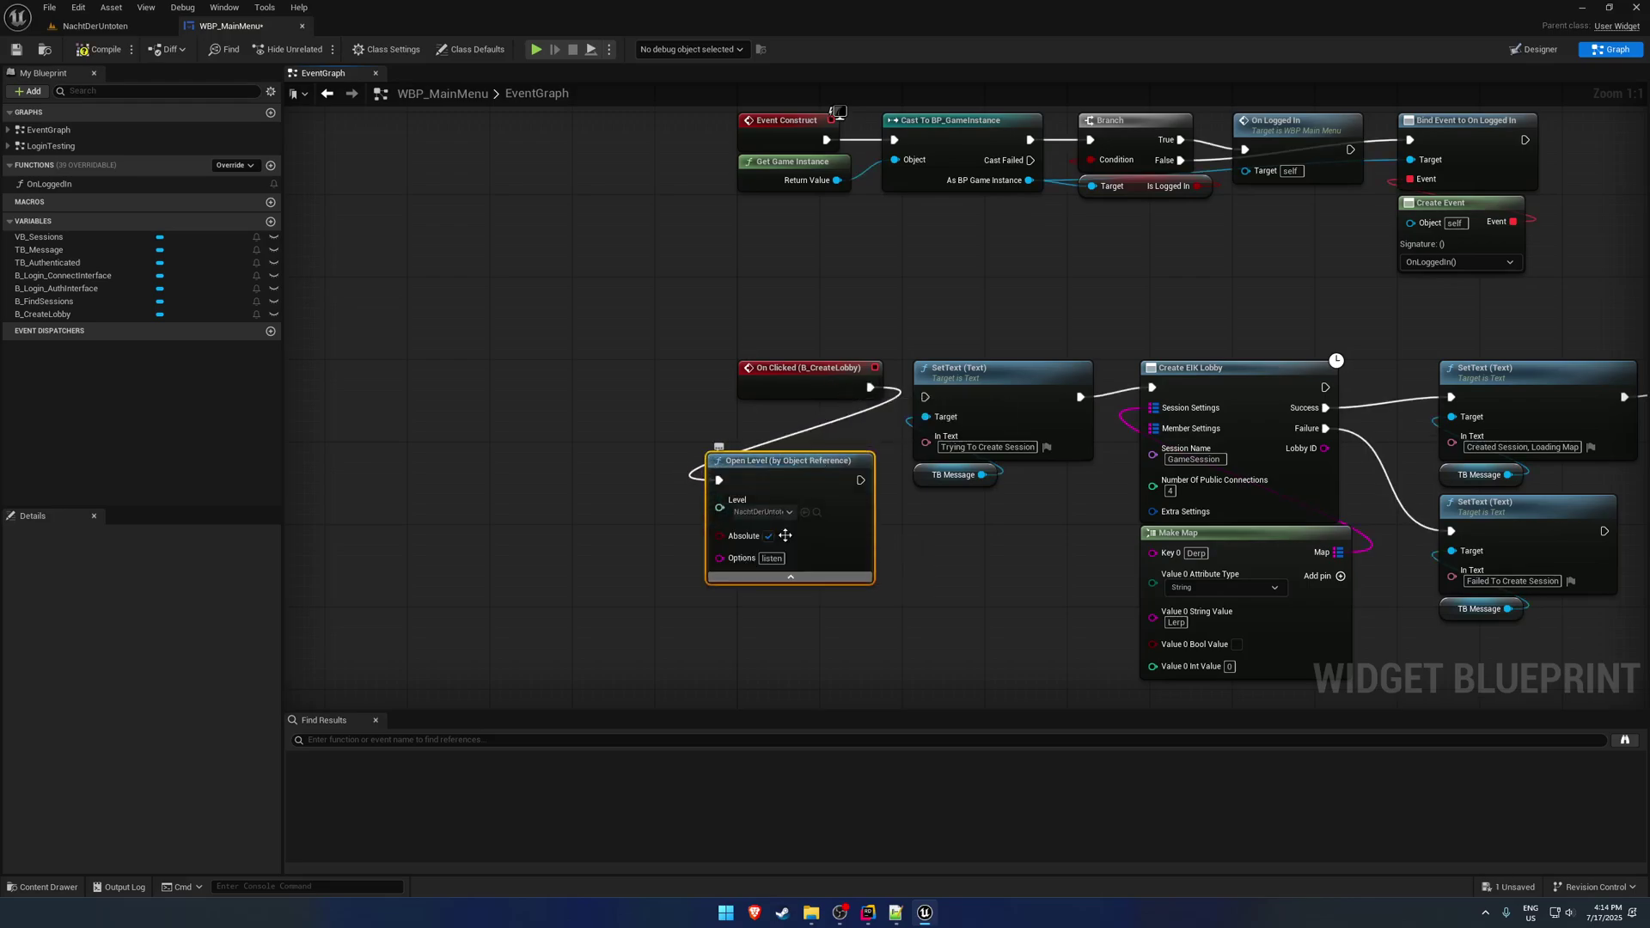
{"action": "left_click", "coordinate": [756, 605]}
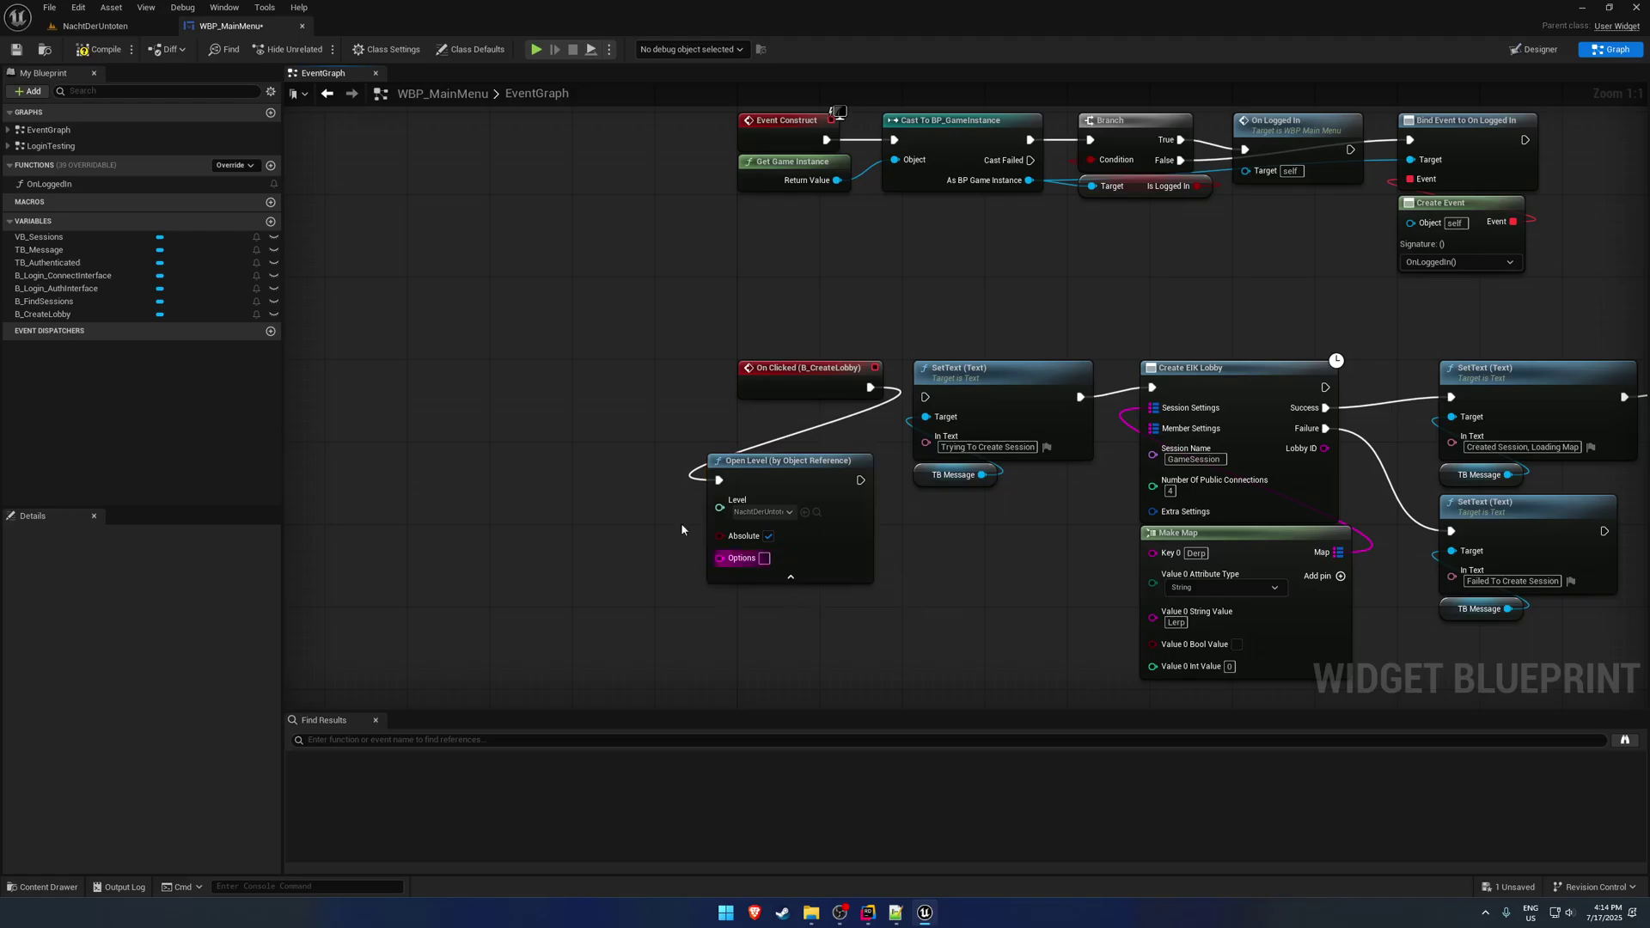
{"action": "left_click", "coordinate": [15, 49]}
{"action": "left_click", "coordinate": [301, 26]}
{"action": "right_click_drag", "start_coordinate": [797, 318], "coordinate": [671, 279]}
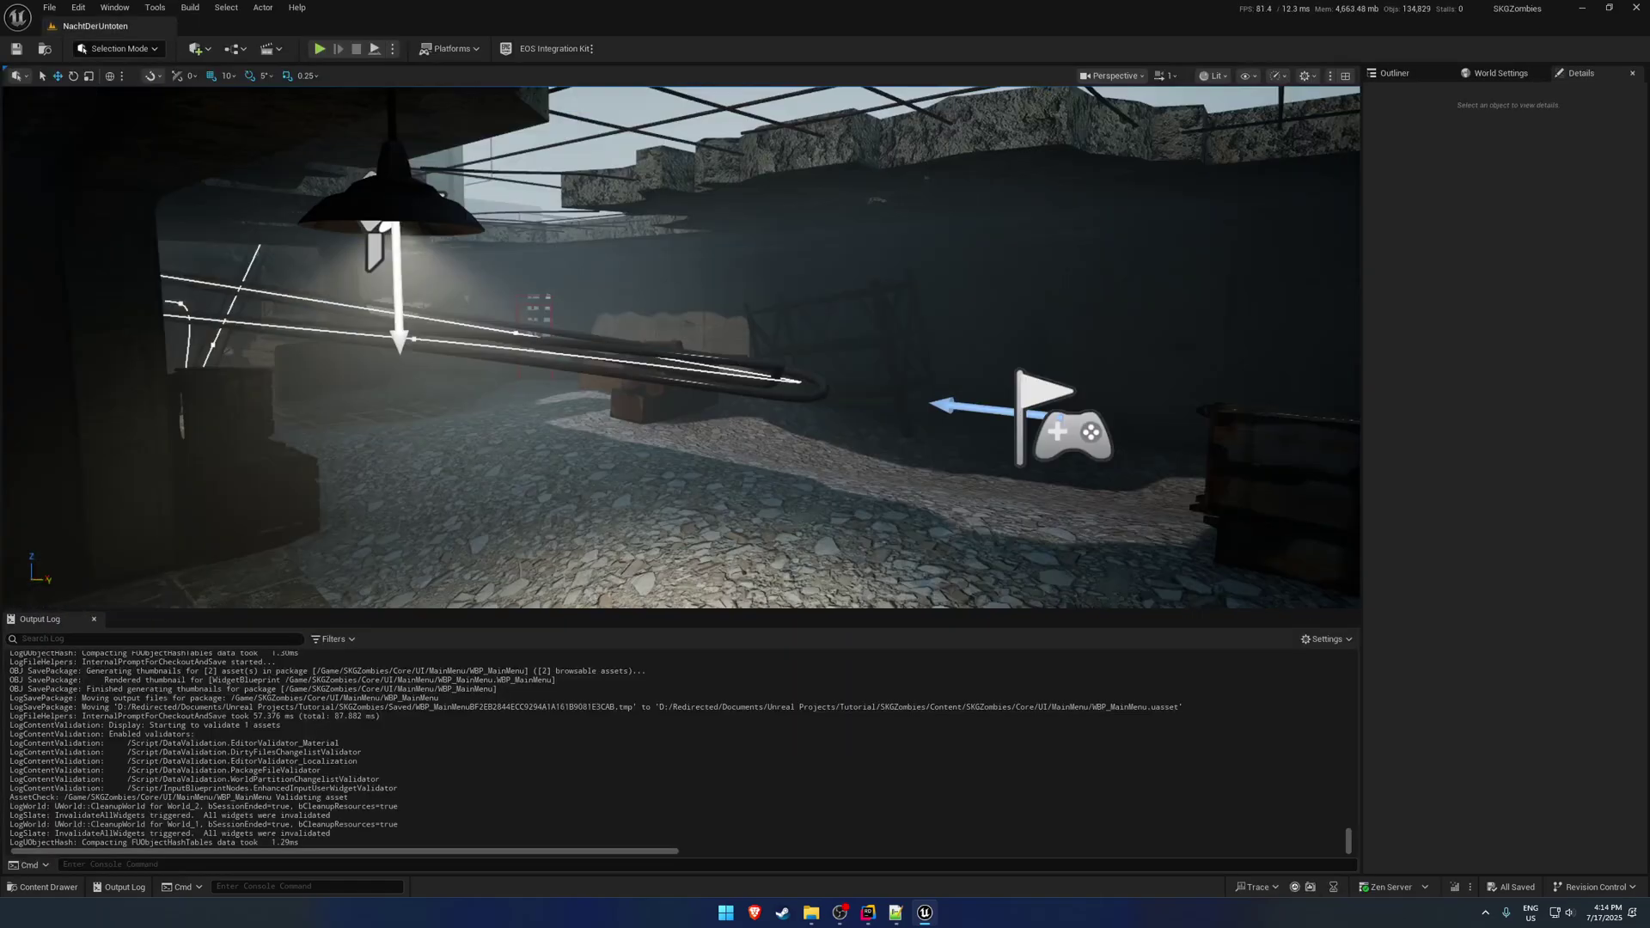
Step: Browse to Saved\Cooked\Windows\SKGZombies\Metadata, briefly checking the ShaderLibrarySource folder
{"action": "left_click", "coordinate": [811, 912]}
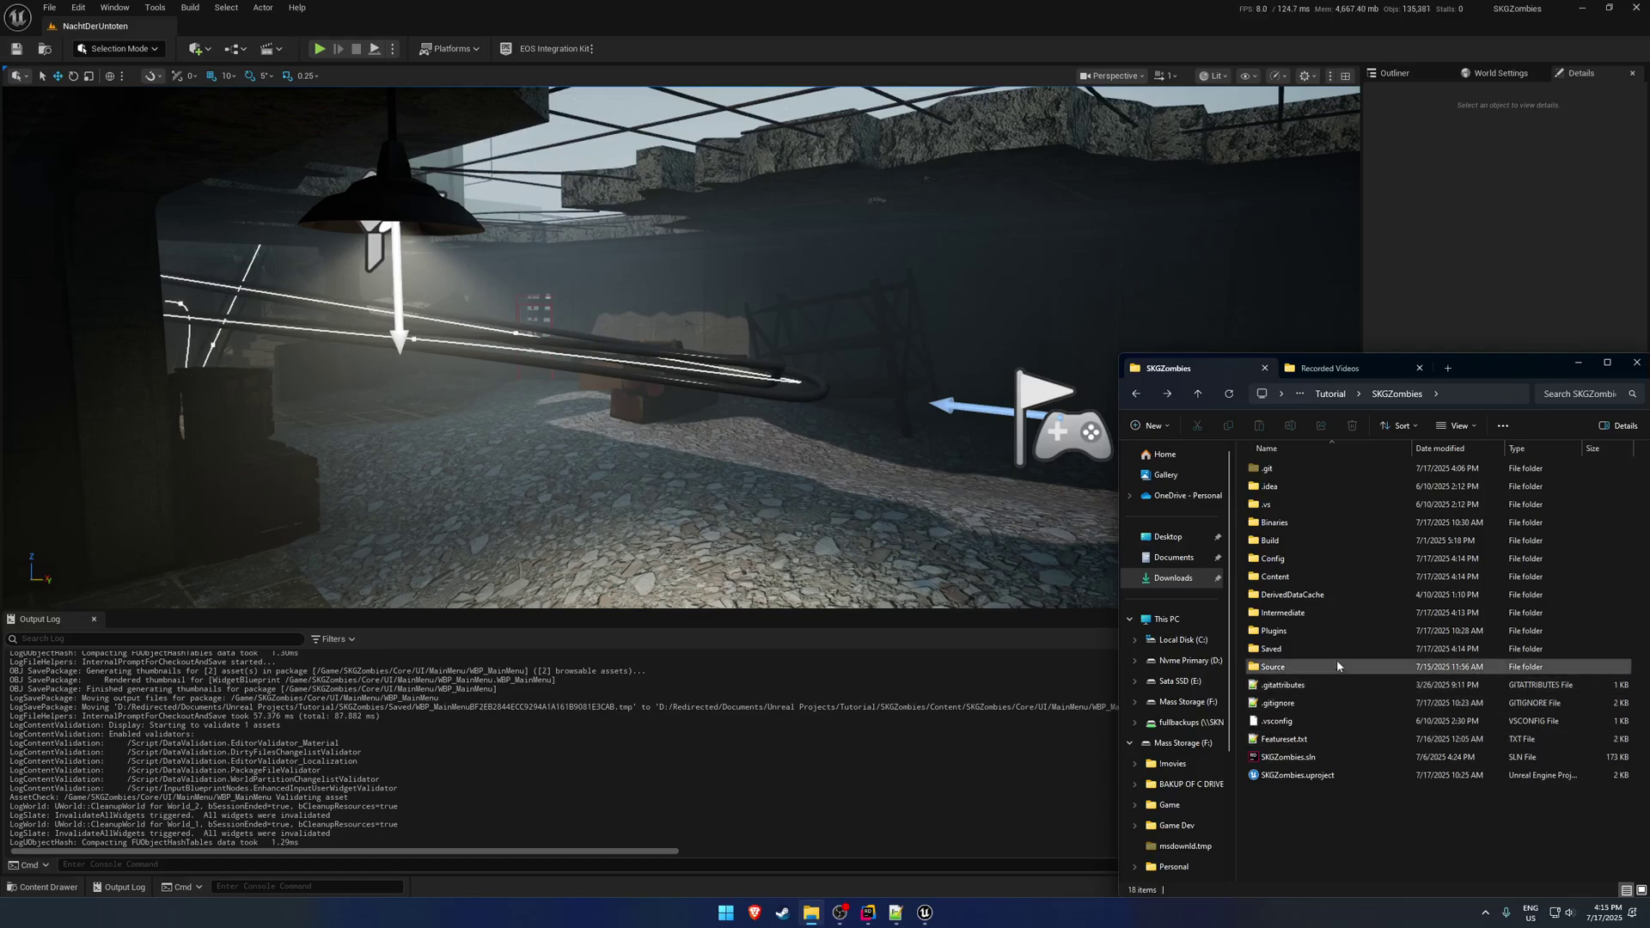
{"action": "double_click", "coordinate": [1307, 649]}
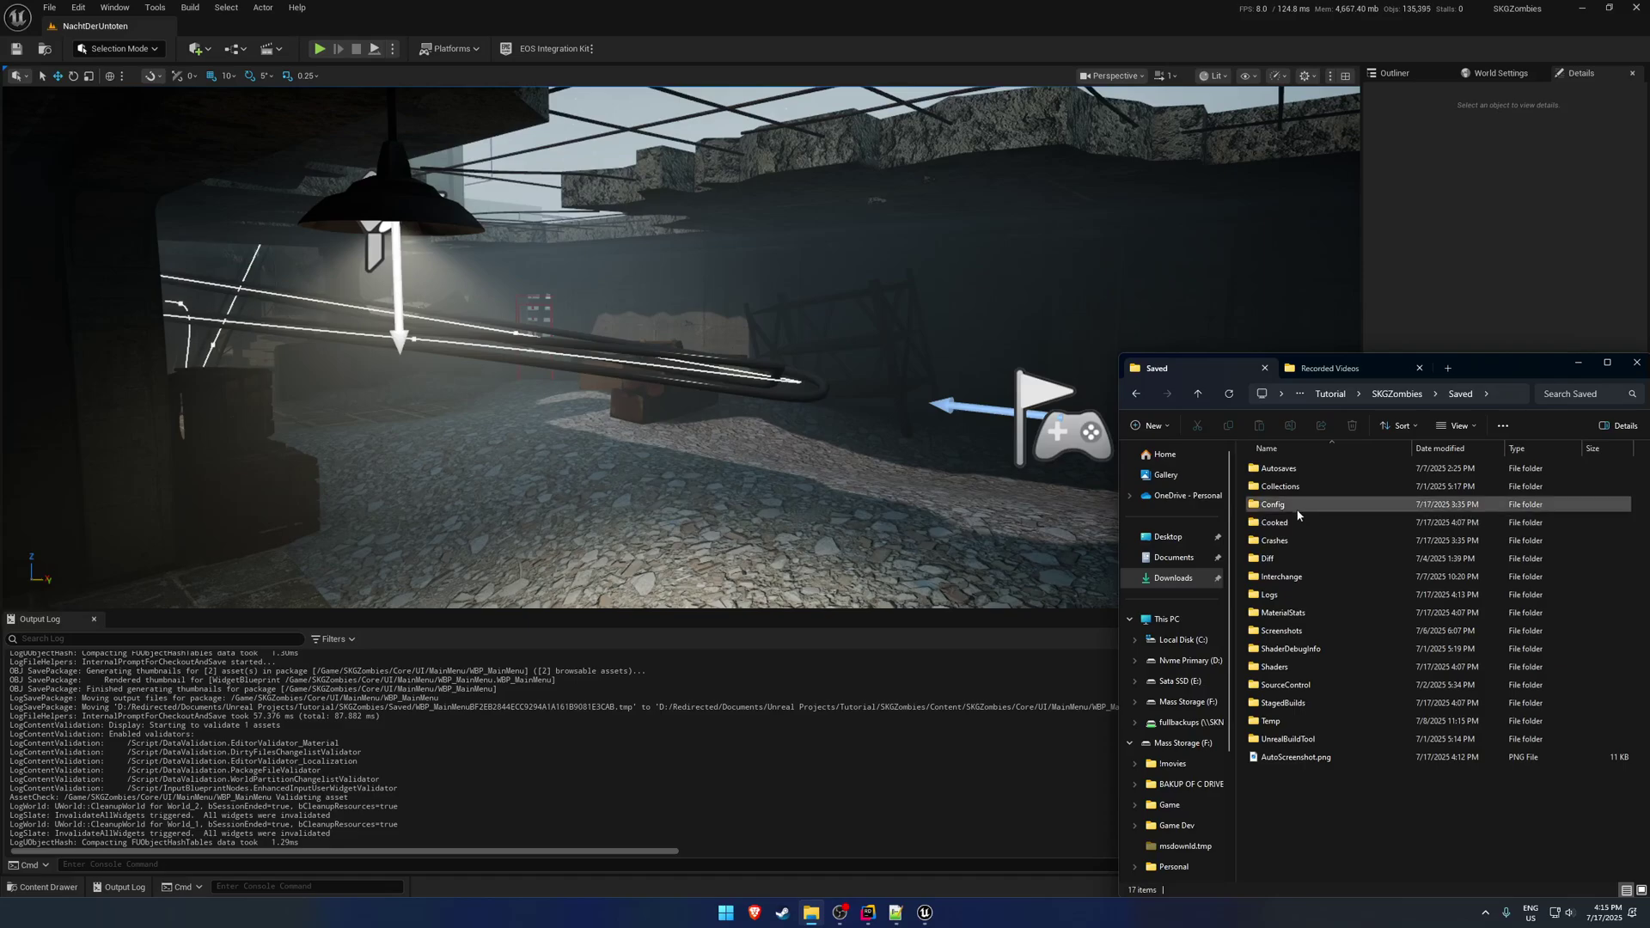
{"action": "double_click", "coordinate": [1299, 522]}
{"action": "left_click", "coordinate": [1299, 470]}
{"action": "double_click", "coordinate": [1299, 470]}
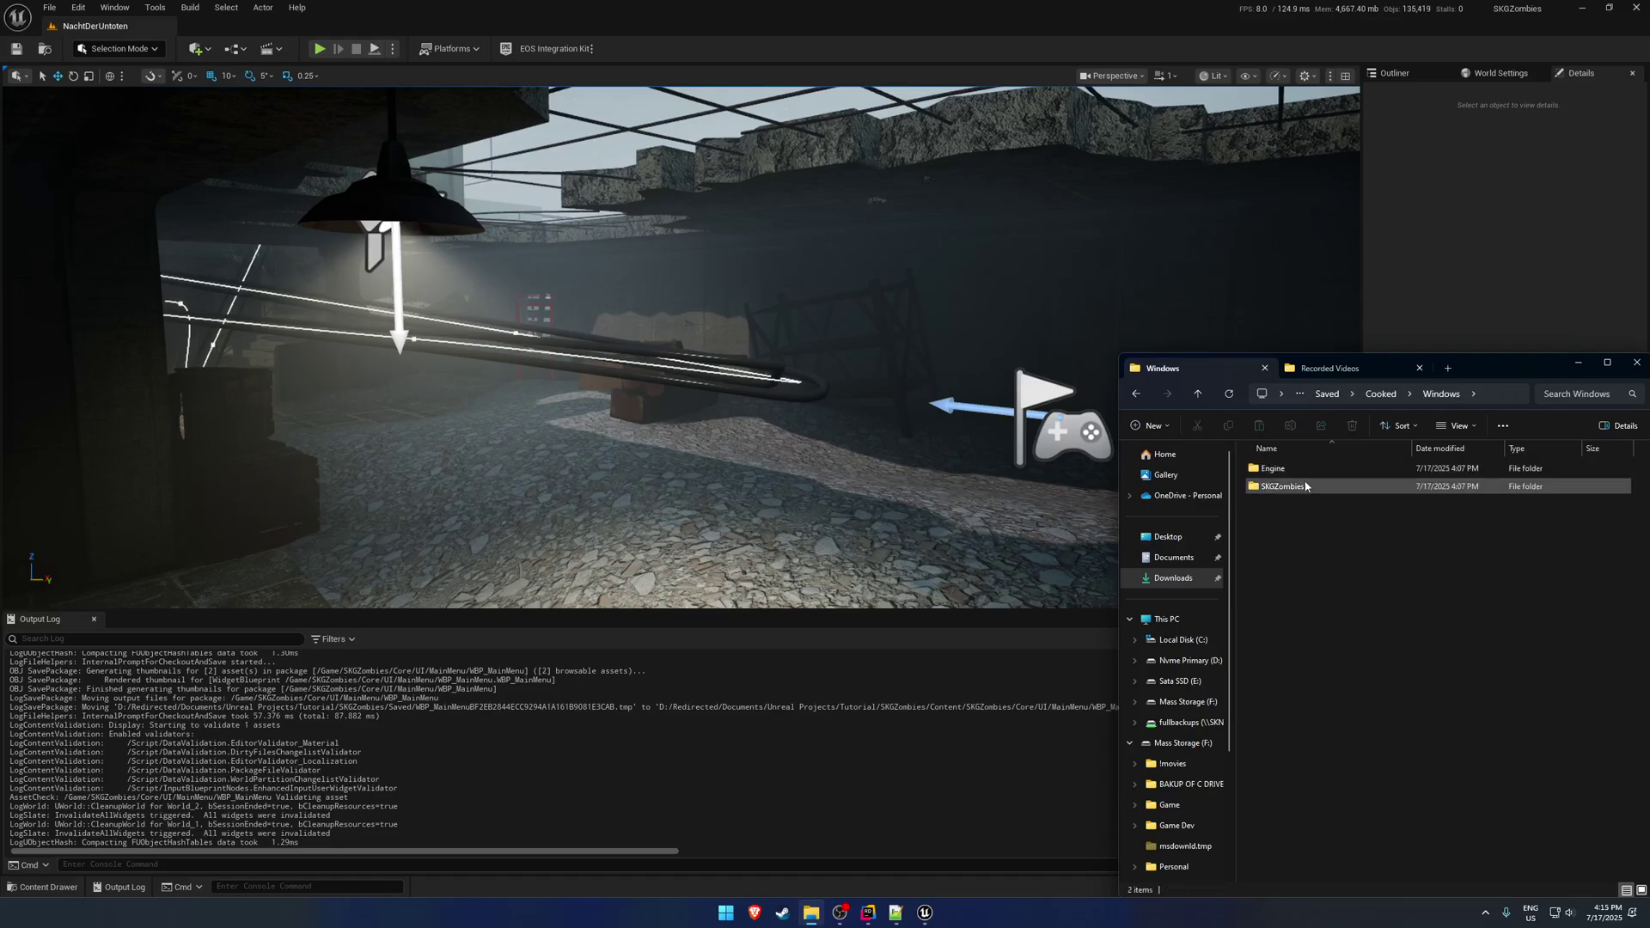
{"action": "double_click", "coordinate": [1320, 494]}
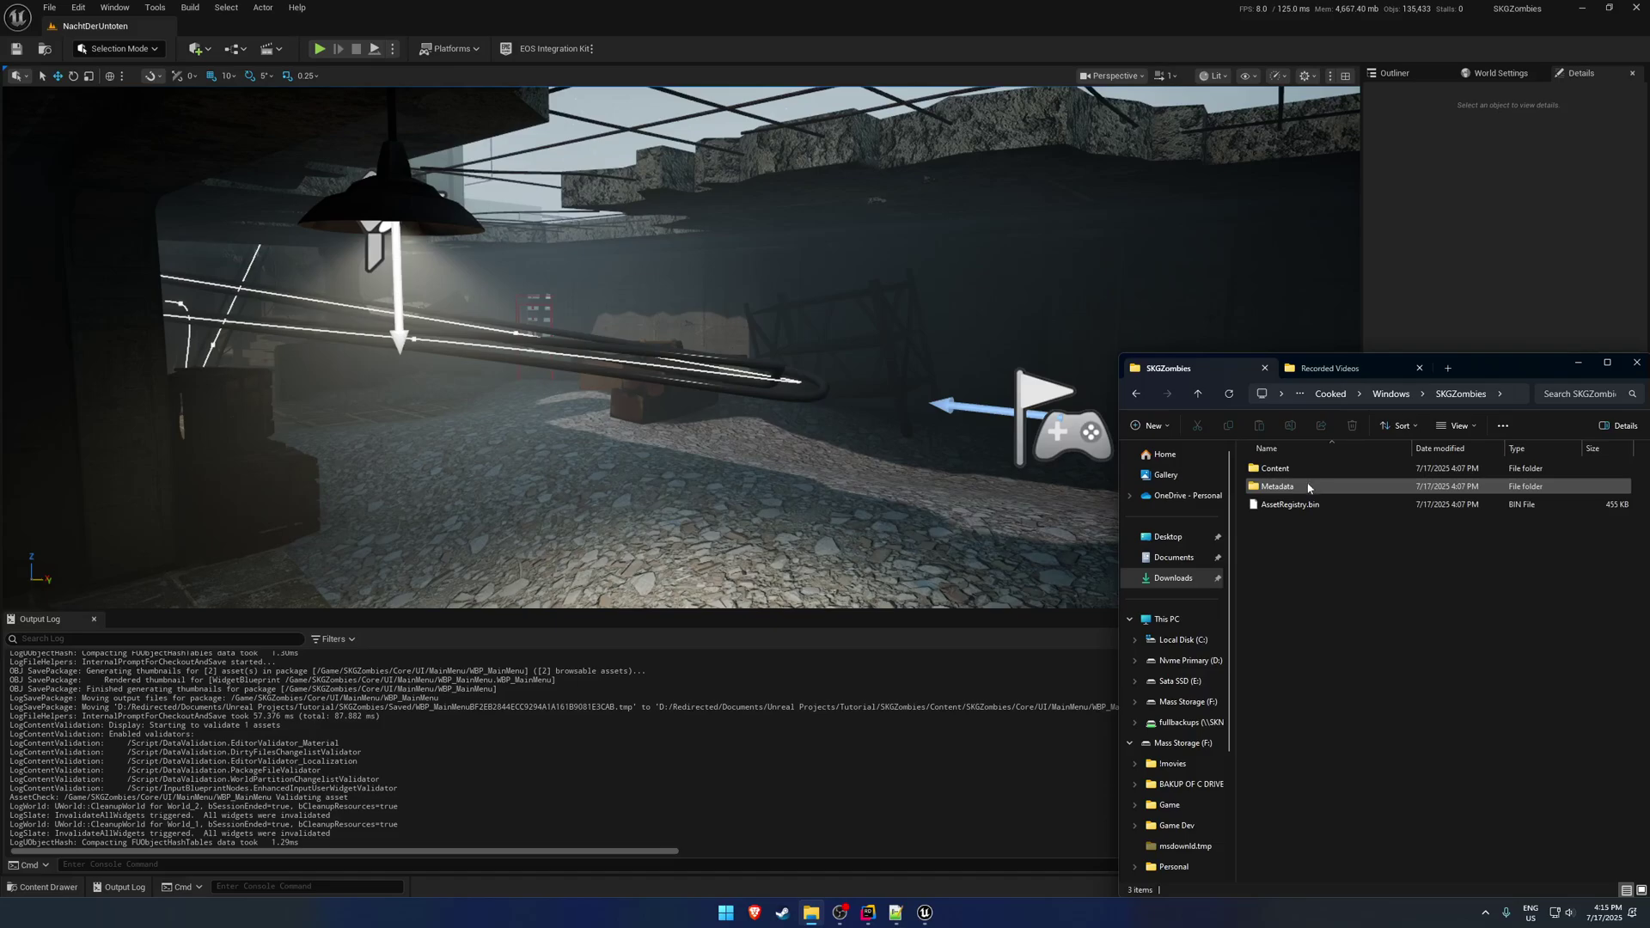
{"action": "double_click", "coordinate": [1308, 488]}
{"action": "double_click", "coordinate": [1303, 471]}
{"action": "key", "text": "alt+Left"}
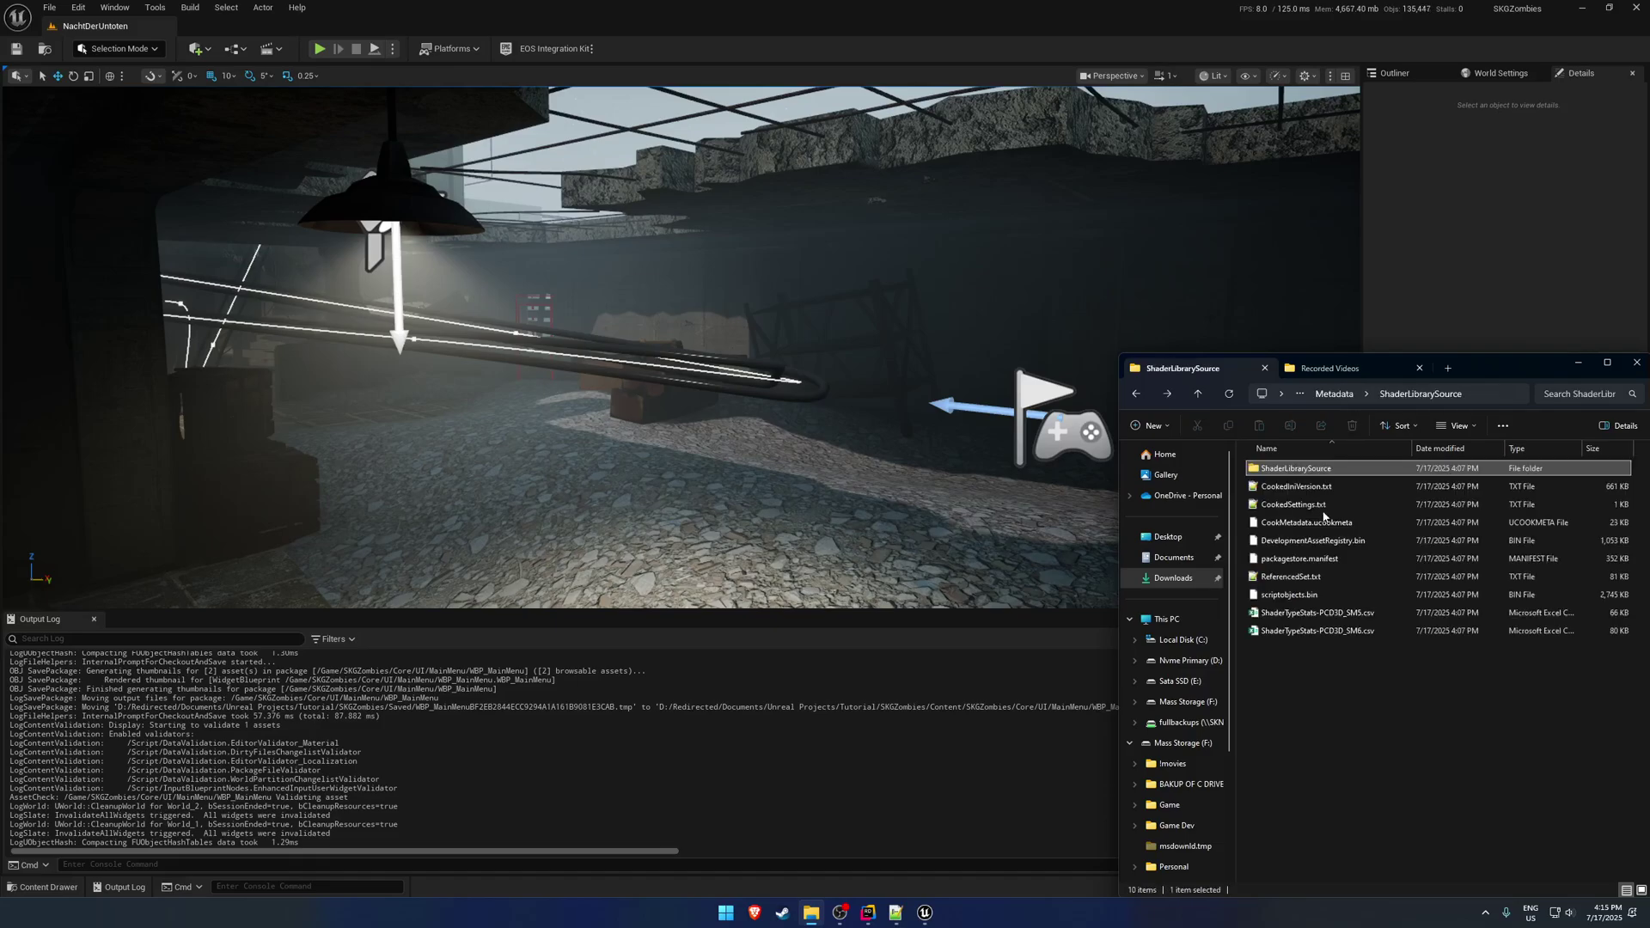
{"action": "left_click", "coordinate": [1377, 666]}
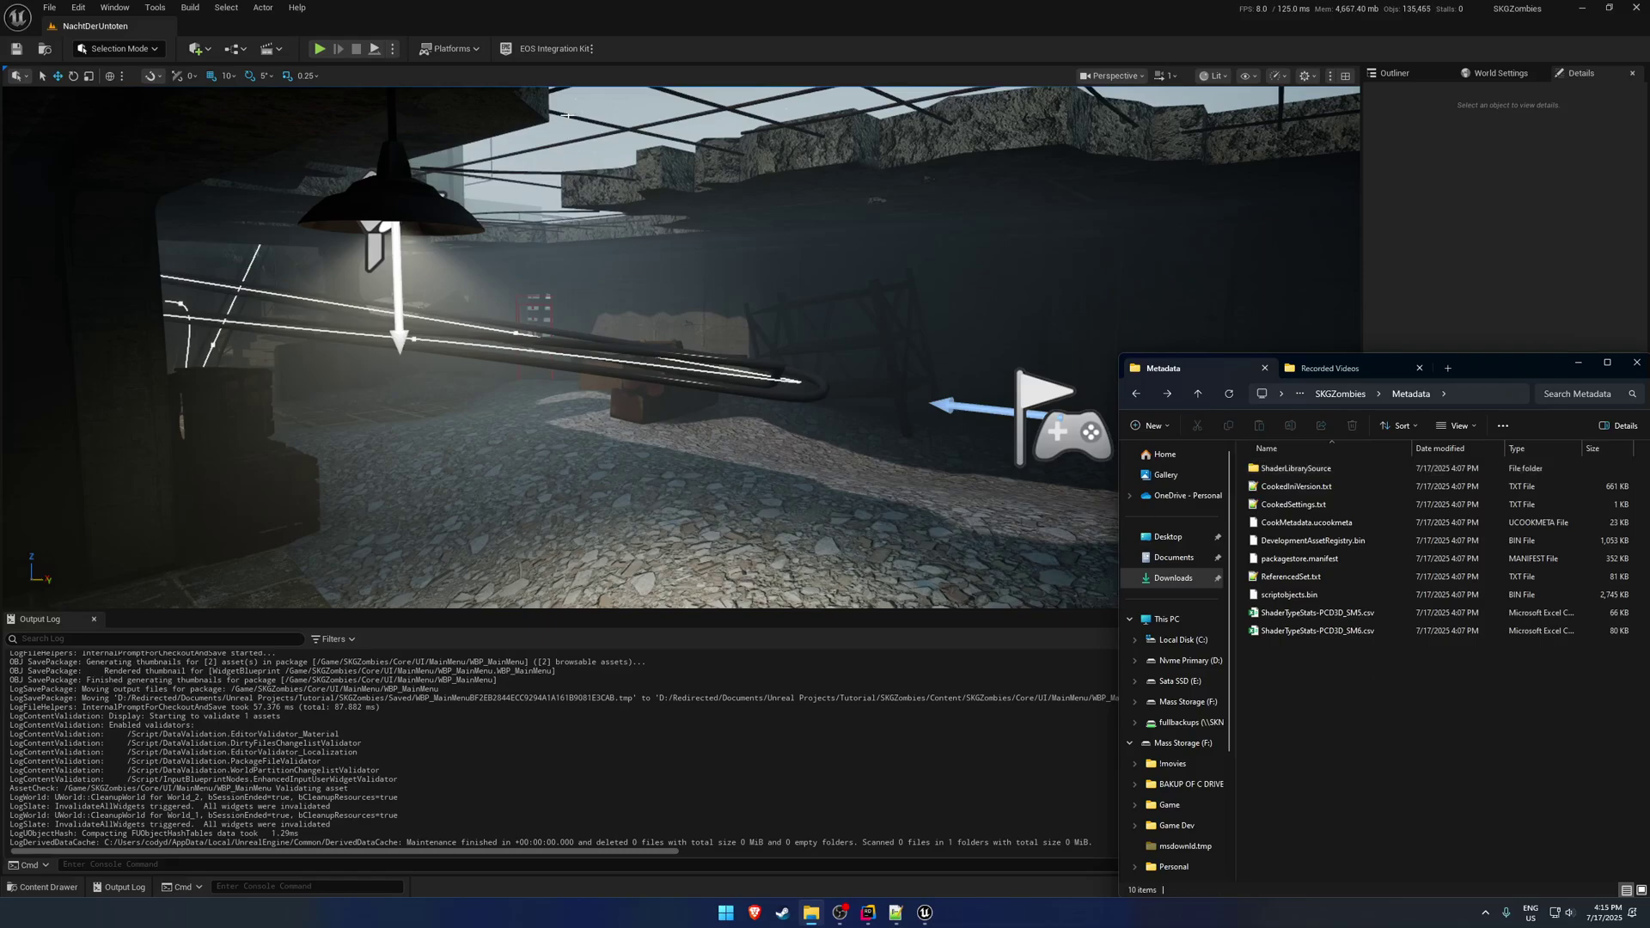
Step: Launch the ShippingBuild profile from the Legacy Project Launcher, then bring File Explorer back
{"action": "left_click", "coordinate": [466, 53]}
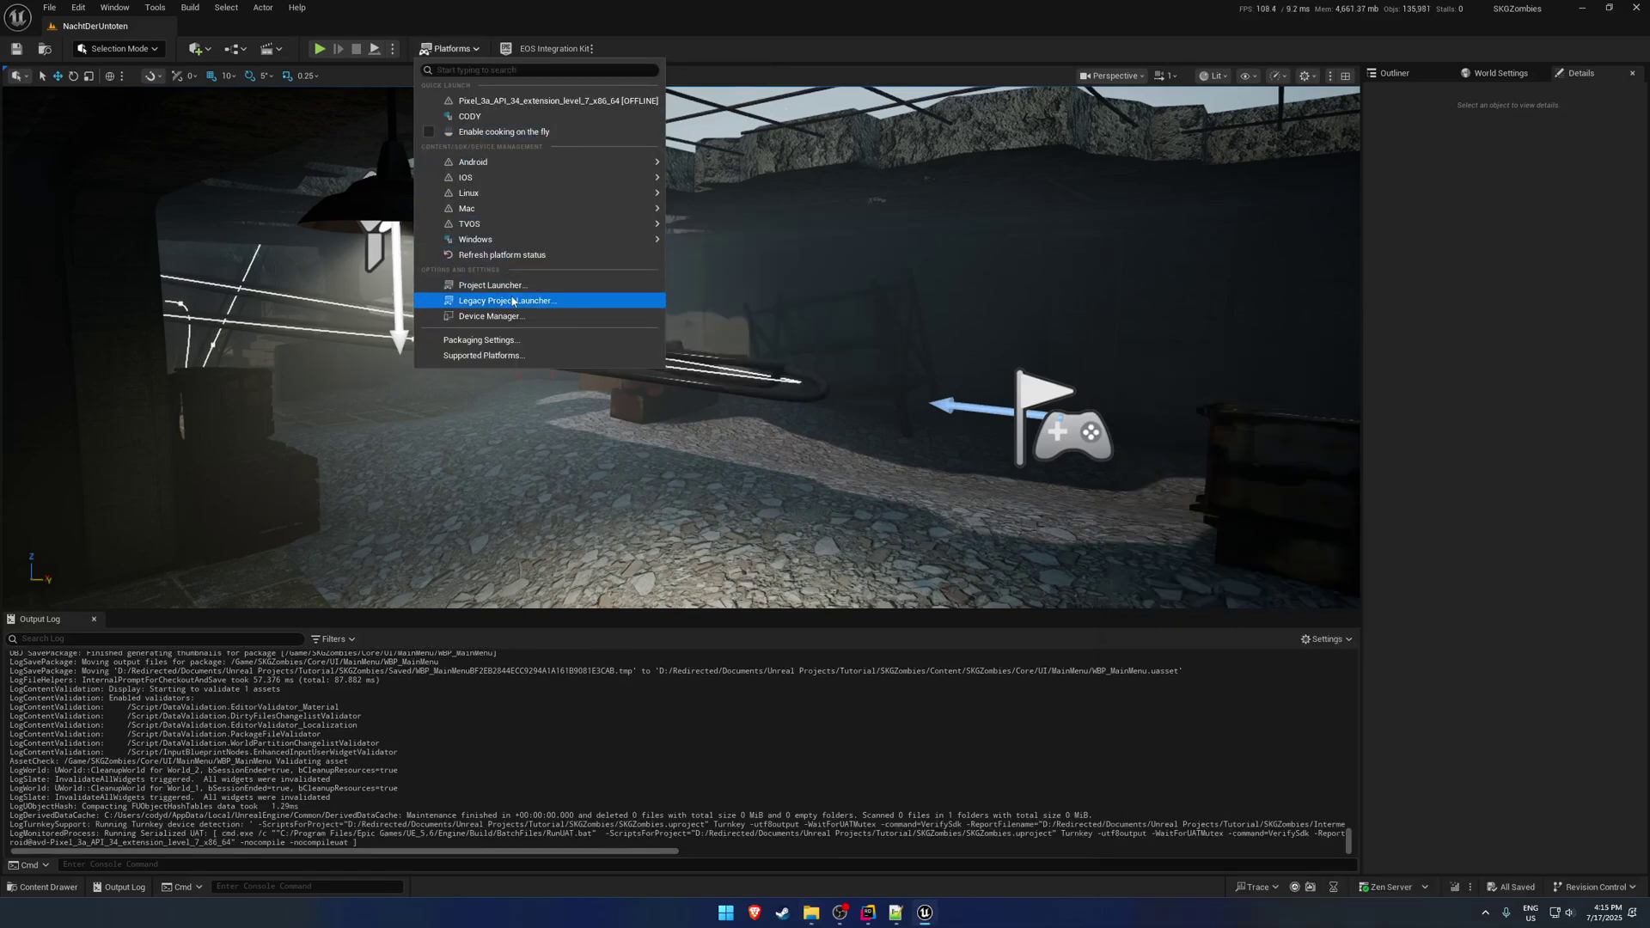
{"action": "left_click", "coordinate": [502, 300]}
{"action": "left_click", "coordinate": [492, 230]}
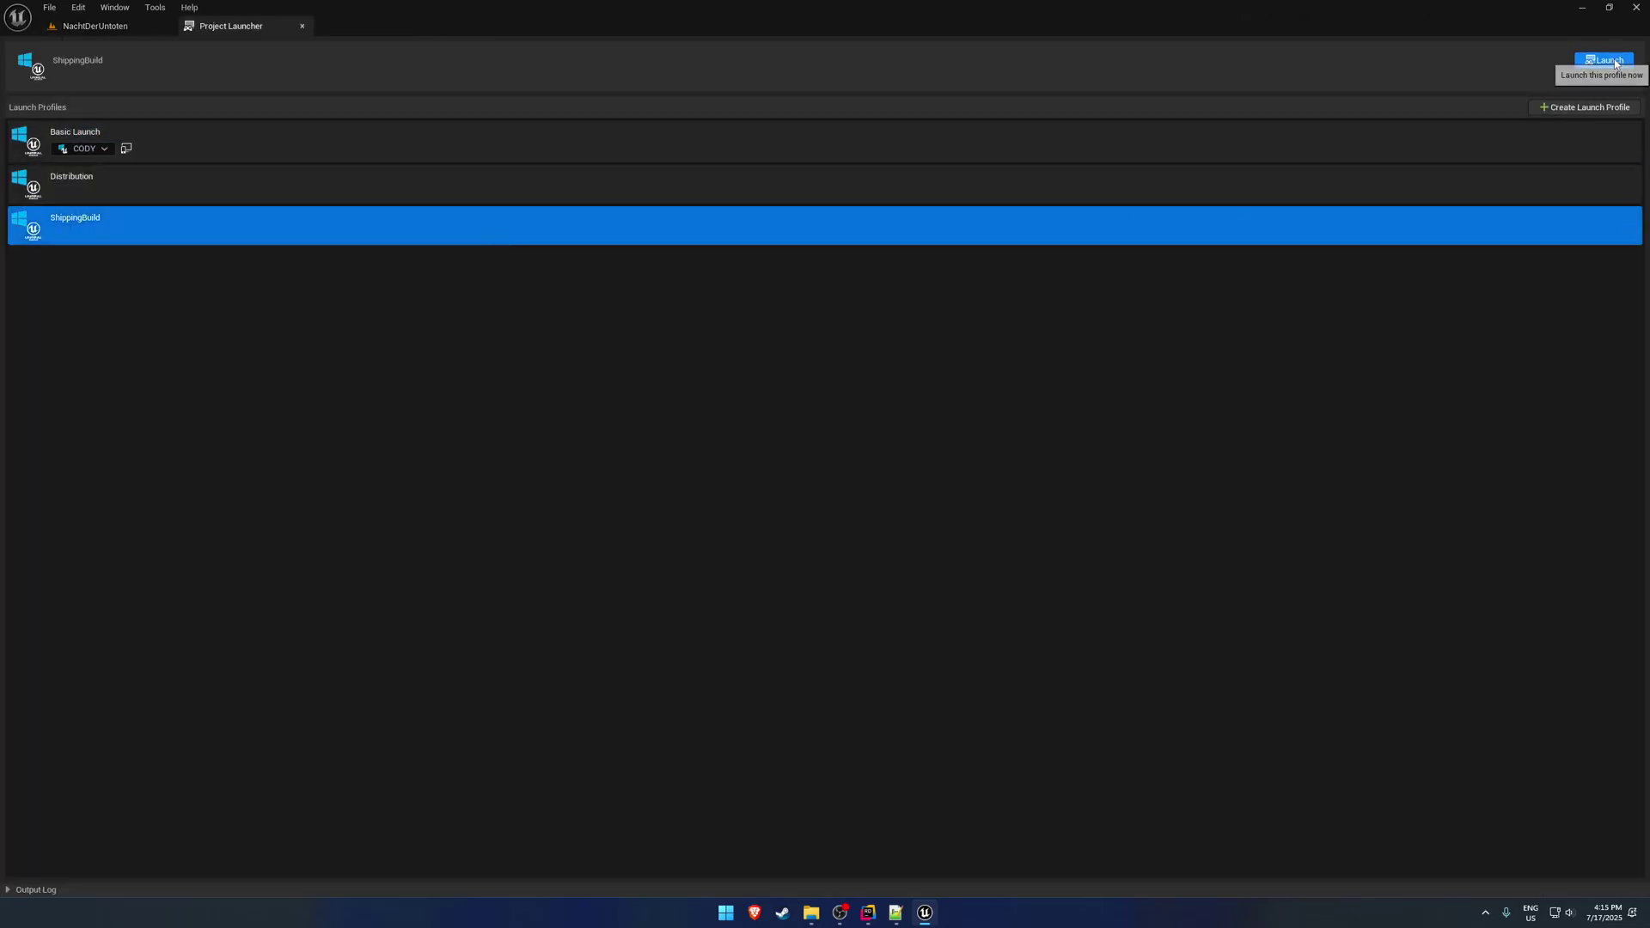
{"action": "left_click", "coordinate": [1604, 60]}
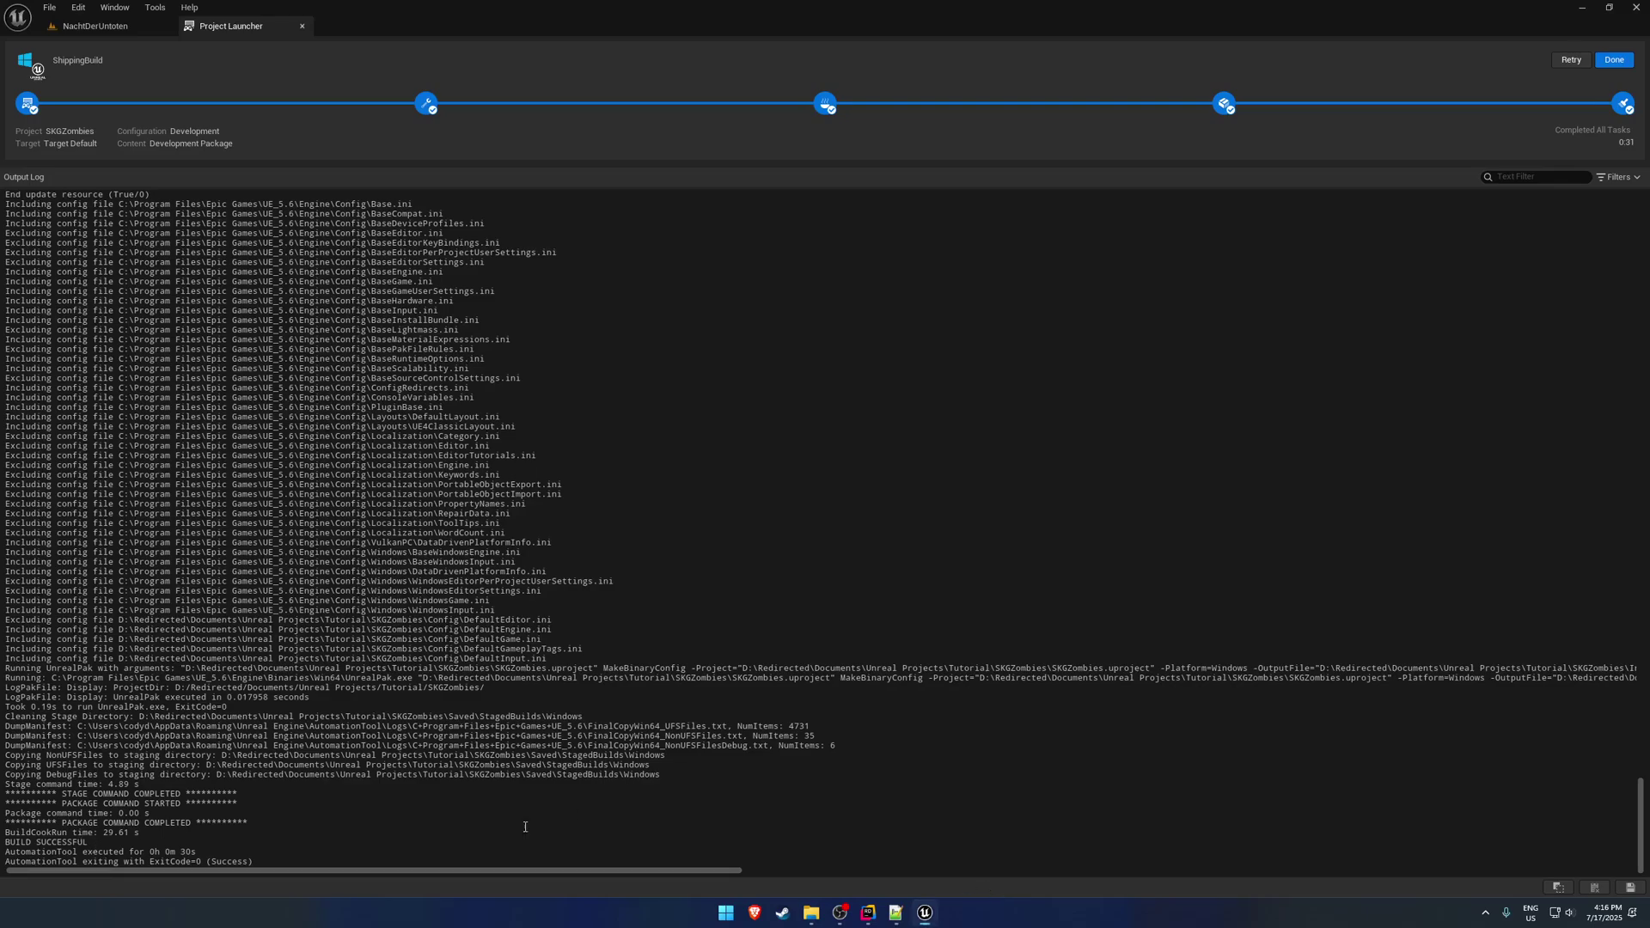
{"action": "left_click", "coordinate": [821, 912]}
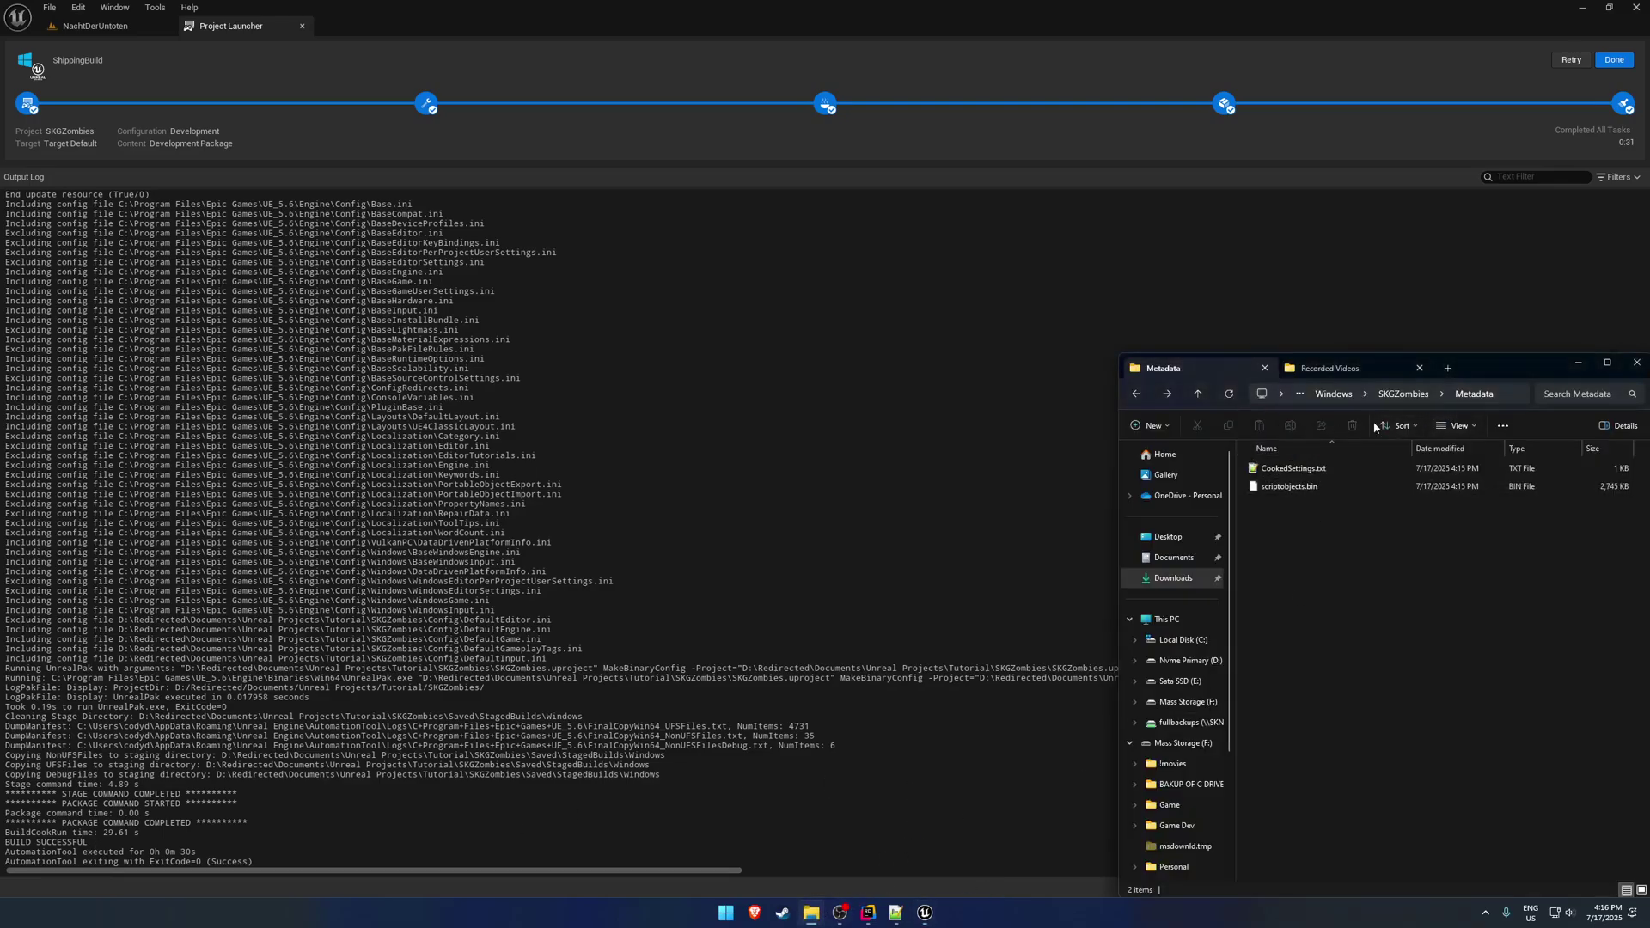
Step: Copy the Global and SKGZombies SM6 .shk files from Metadata\PipelineCaches, then return to the project folder
{"action": "left_click", "coordinate": [1230, 394]}
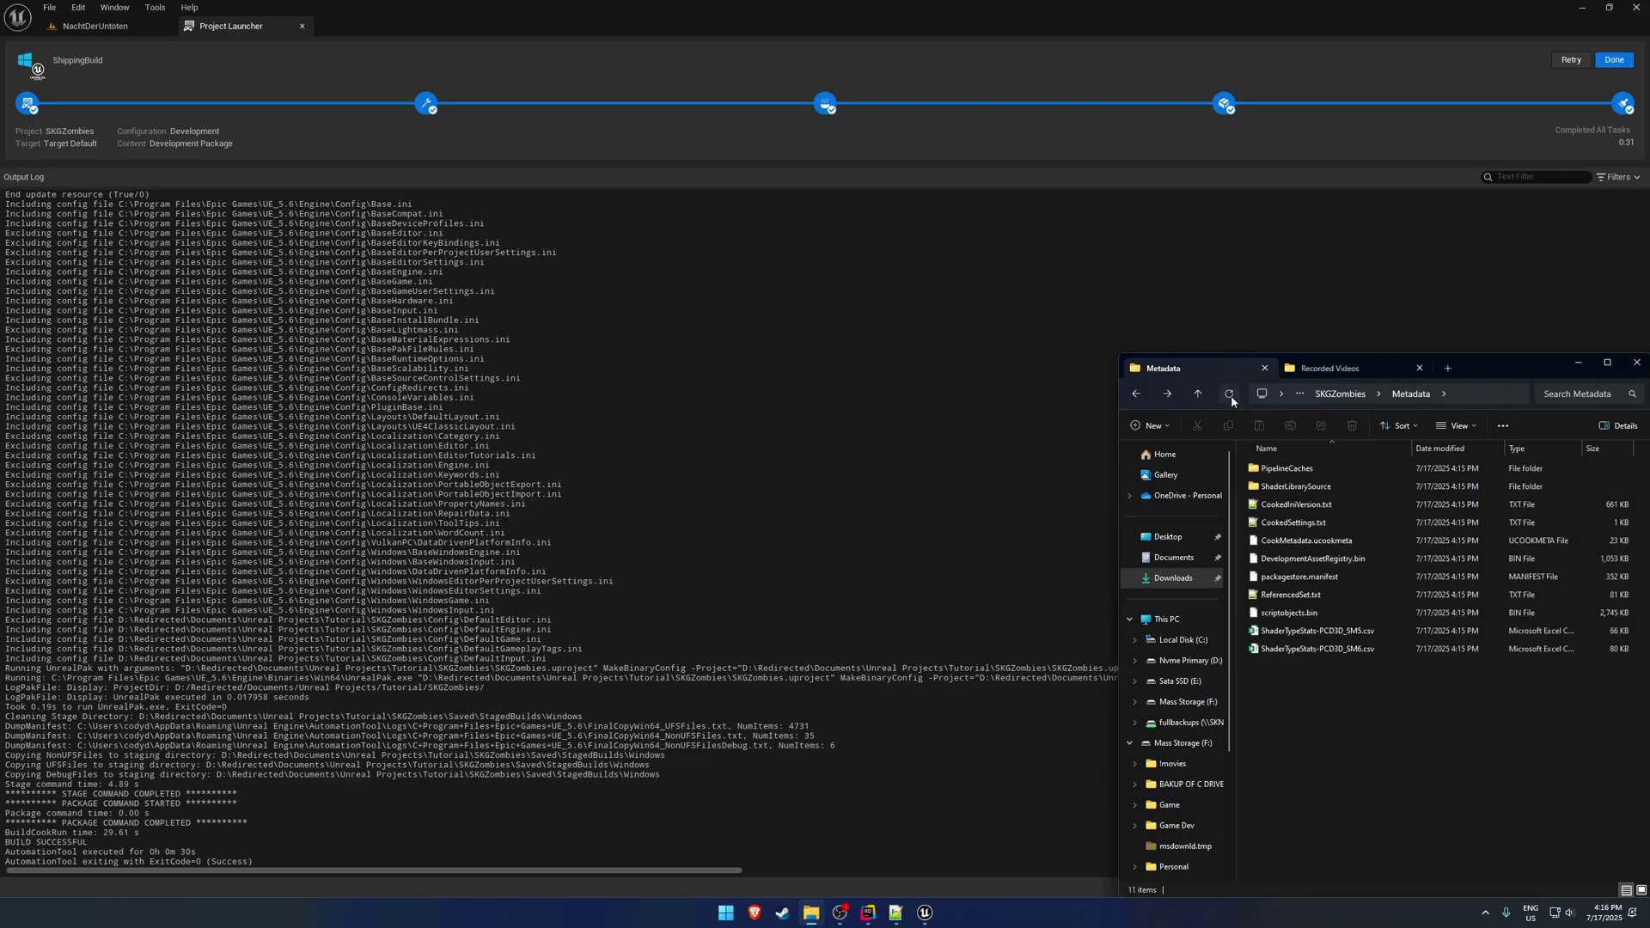
{"action": "double_click", "coordinate": [1355, 468]}
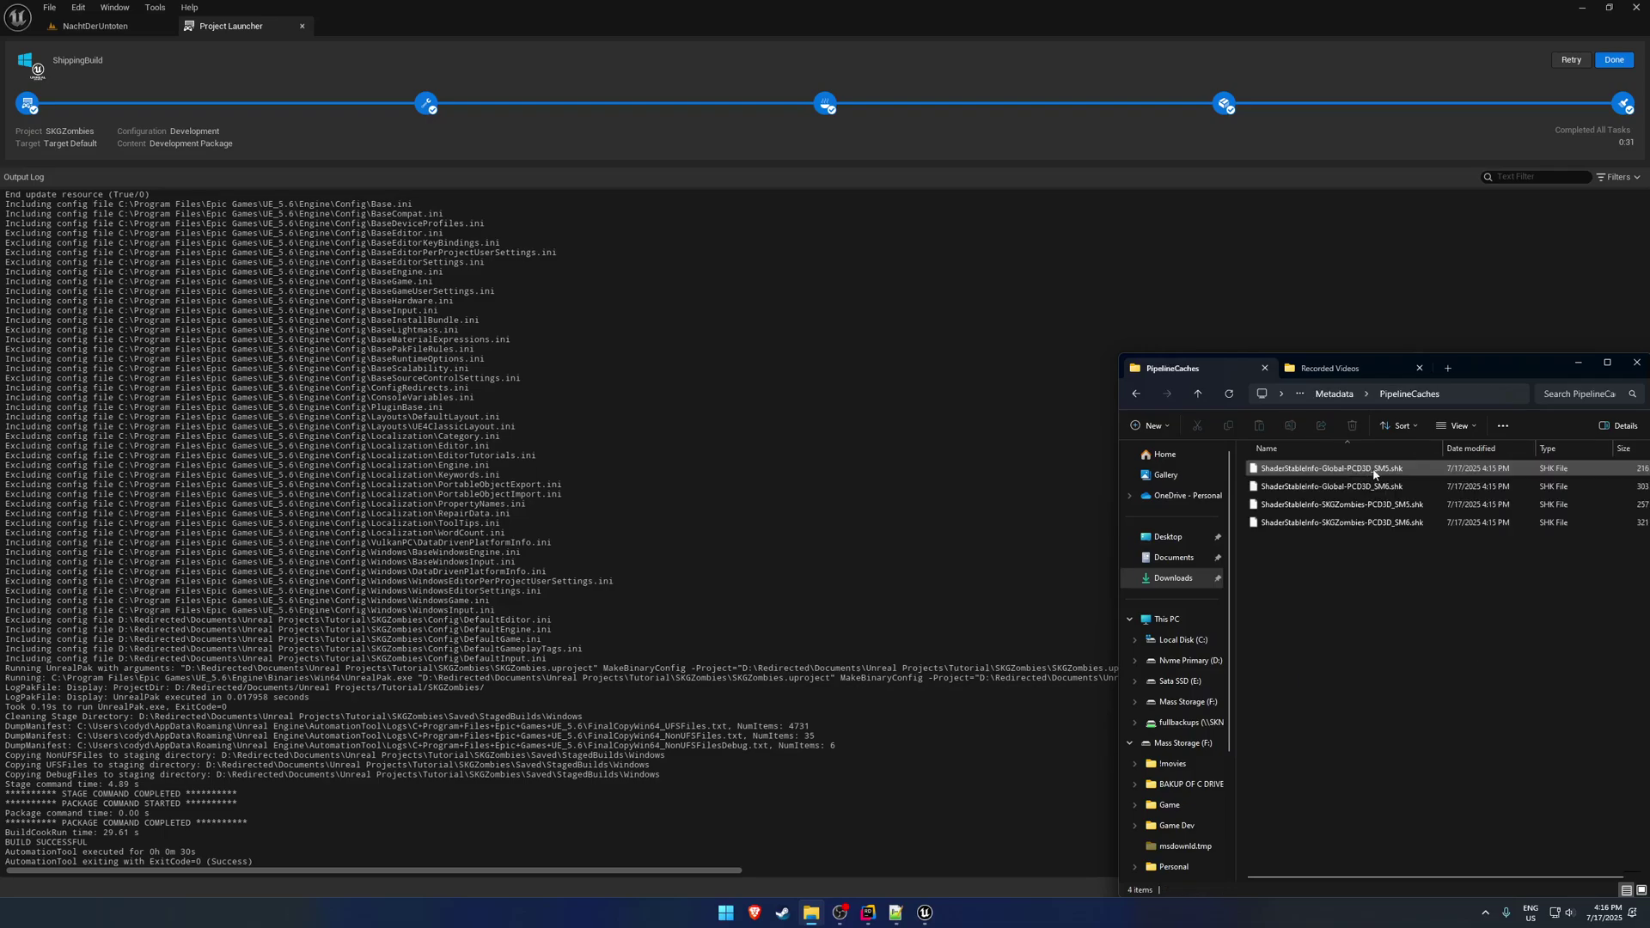
{"action": "left_click", "coordinate": [1396, 507]}
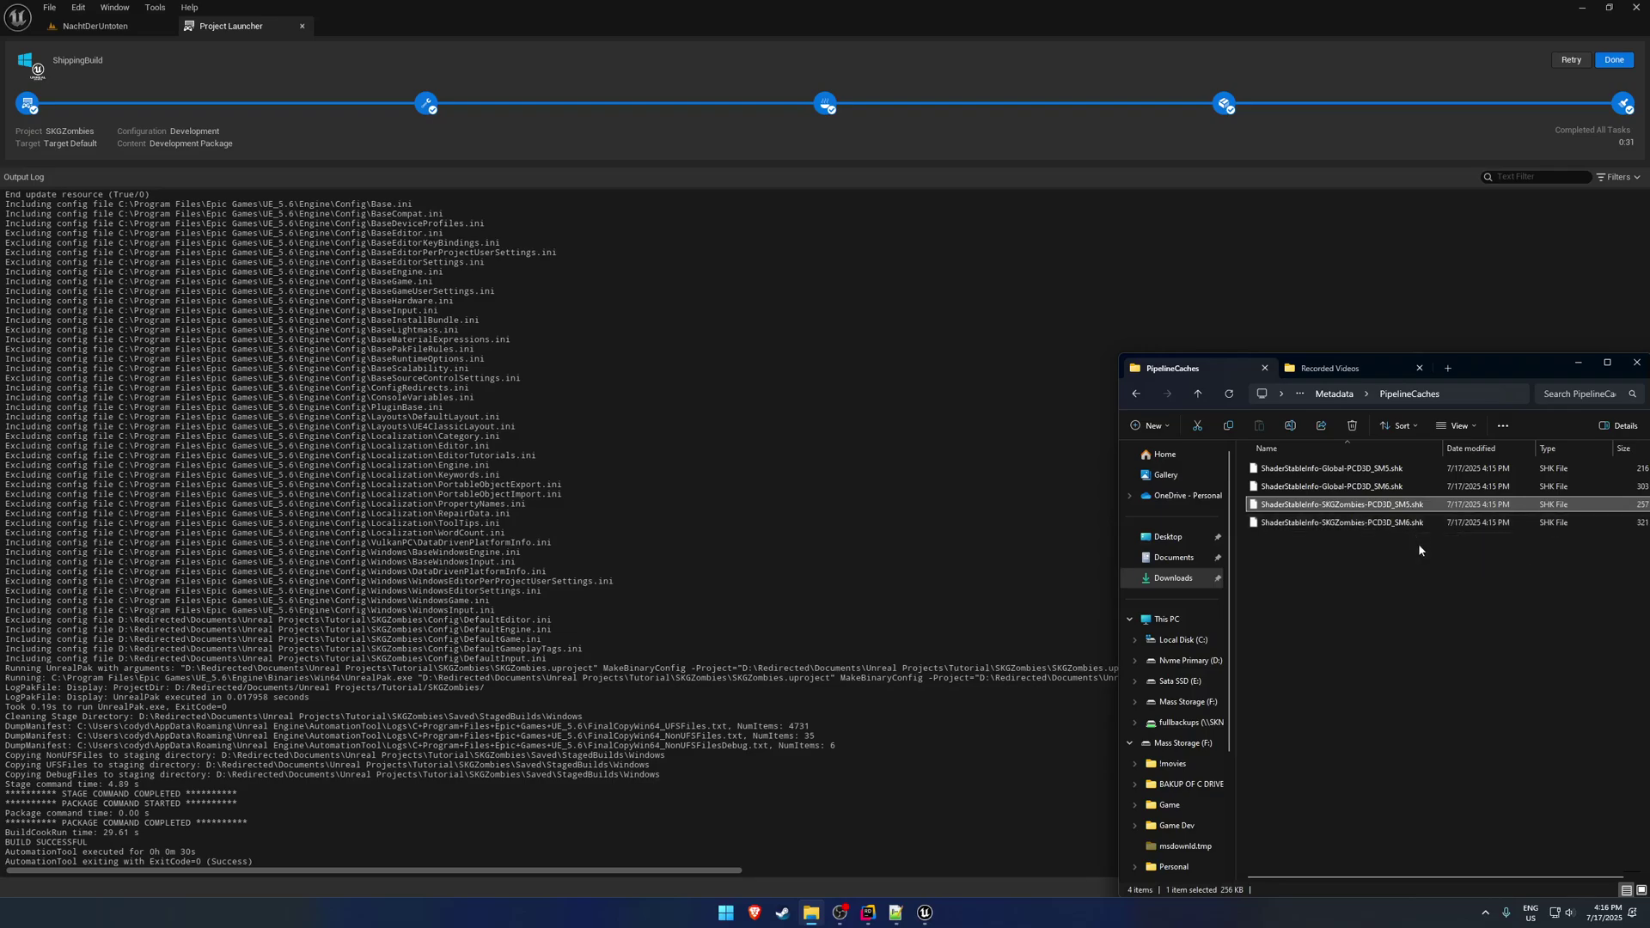
{"action": "left_click", "coordinate": [1405, 471]}
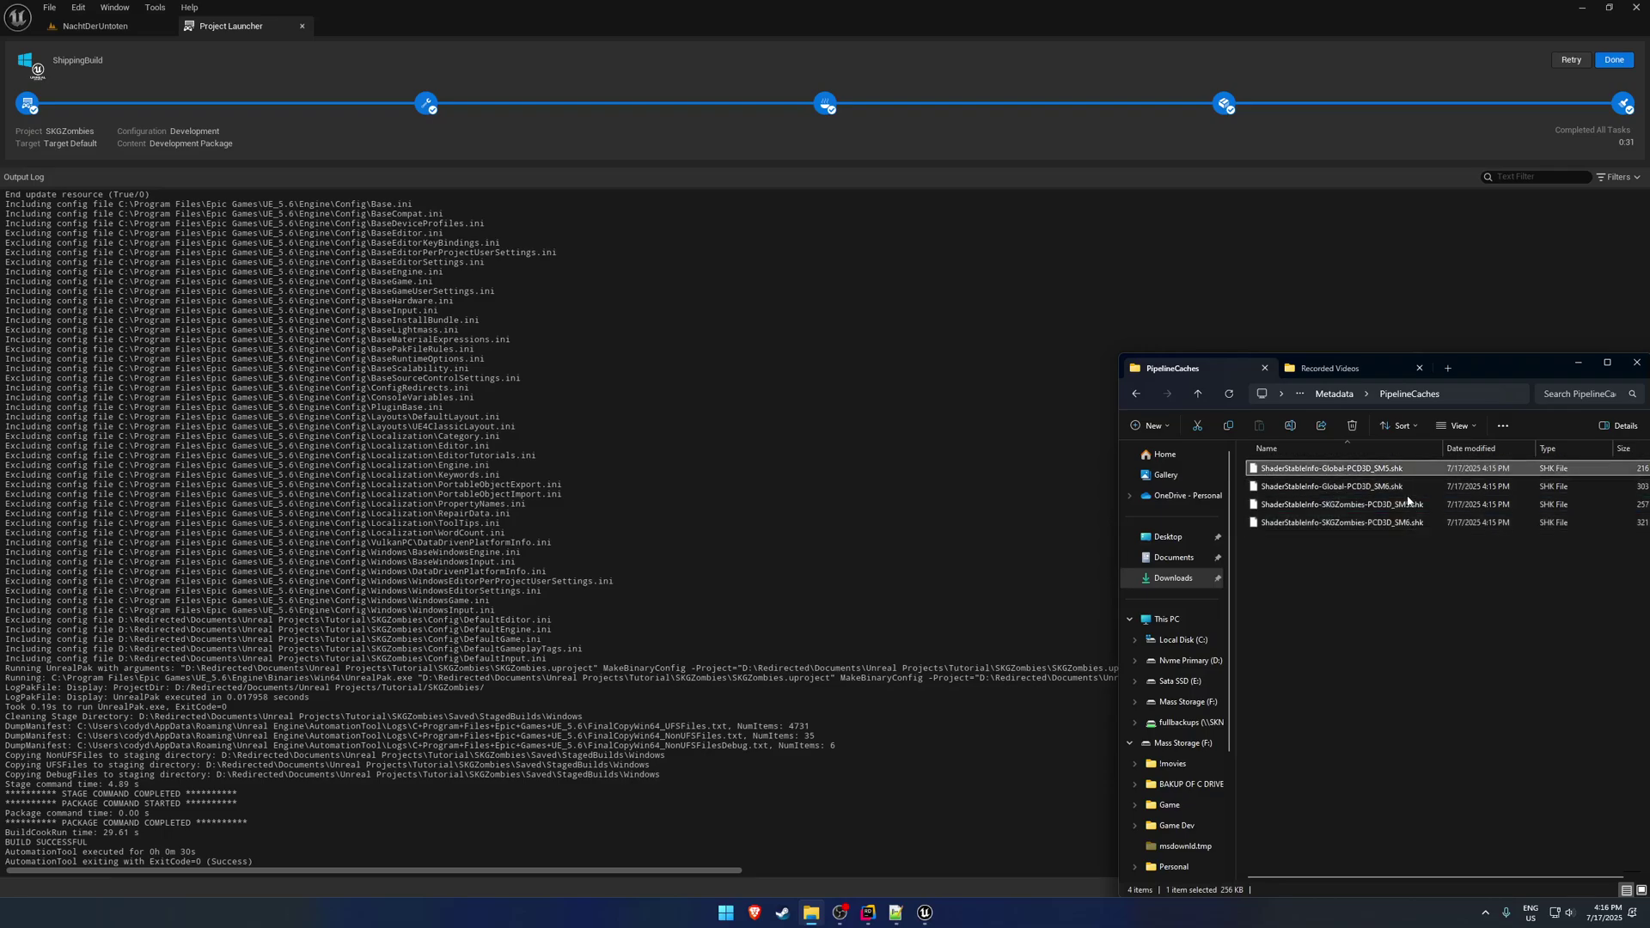
{"action": "left_click", "coordinate": [1408, 523]}
{"action": "left_click", "coordinate": [1404, 487], "text": "ctrl"}
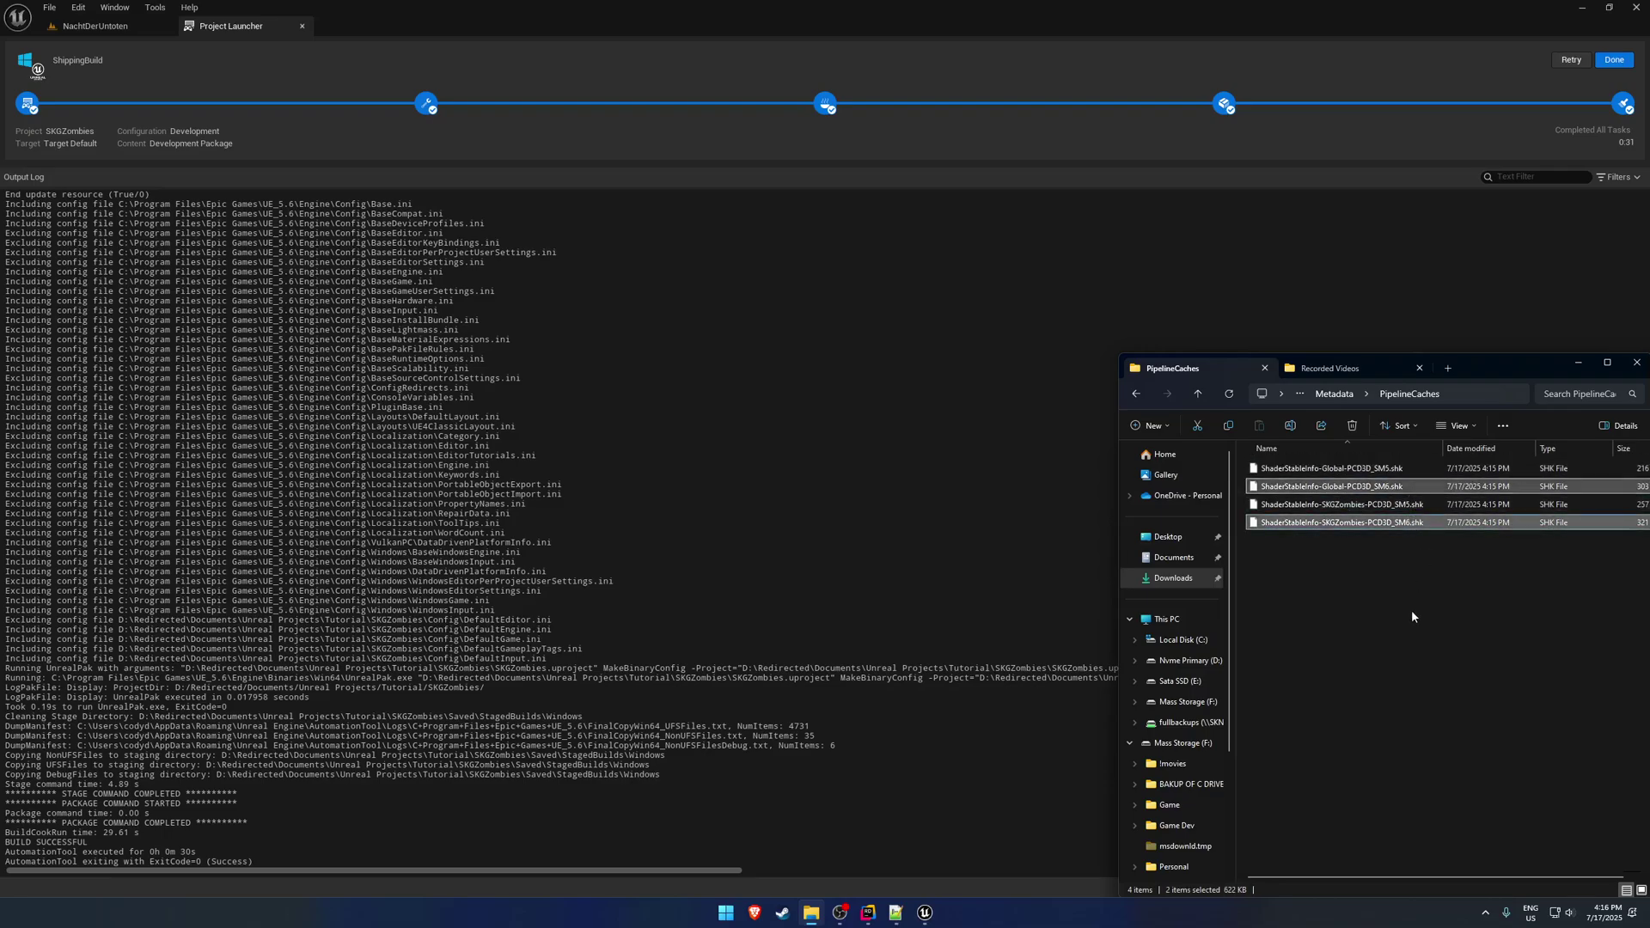
{"action": "key", "text": "ctrl+c"}
{"action": "key", "text": "BackSpace"}
{"action": "key", "text": "BackSpace"}
{"action": "key", "text": "BackSpace"}
{"action": "key", "text": "BackSpace"}
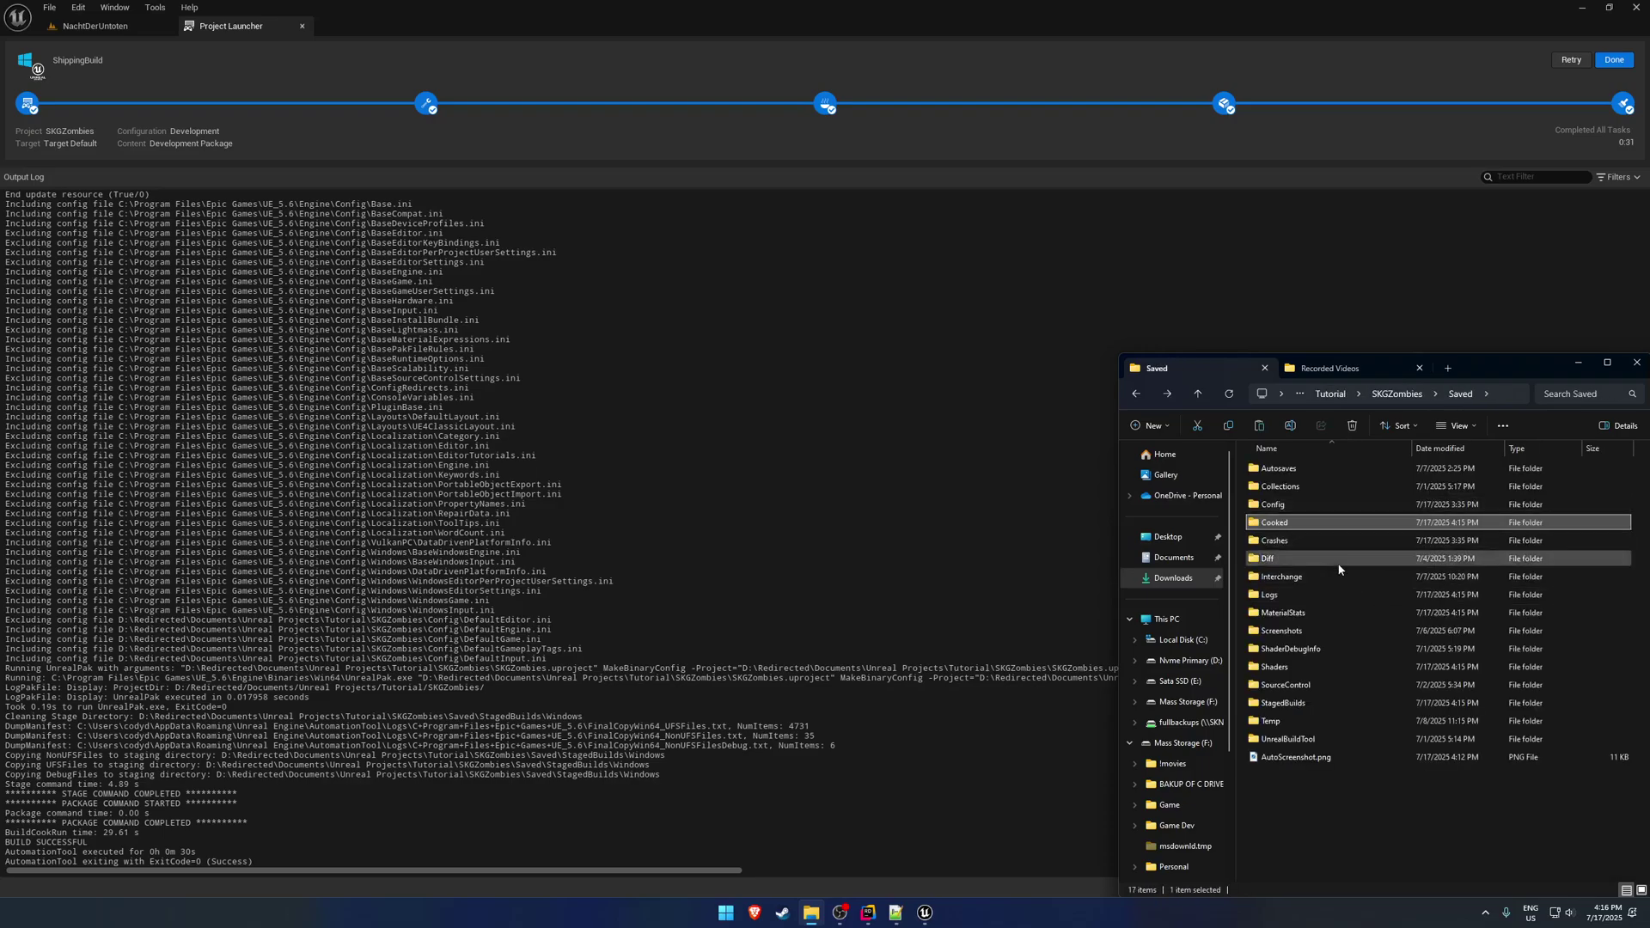
{"action": "left_click", "coordinate": [1337, 819]}
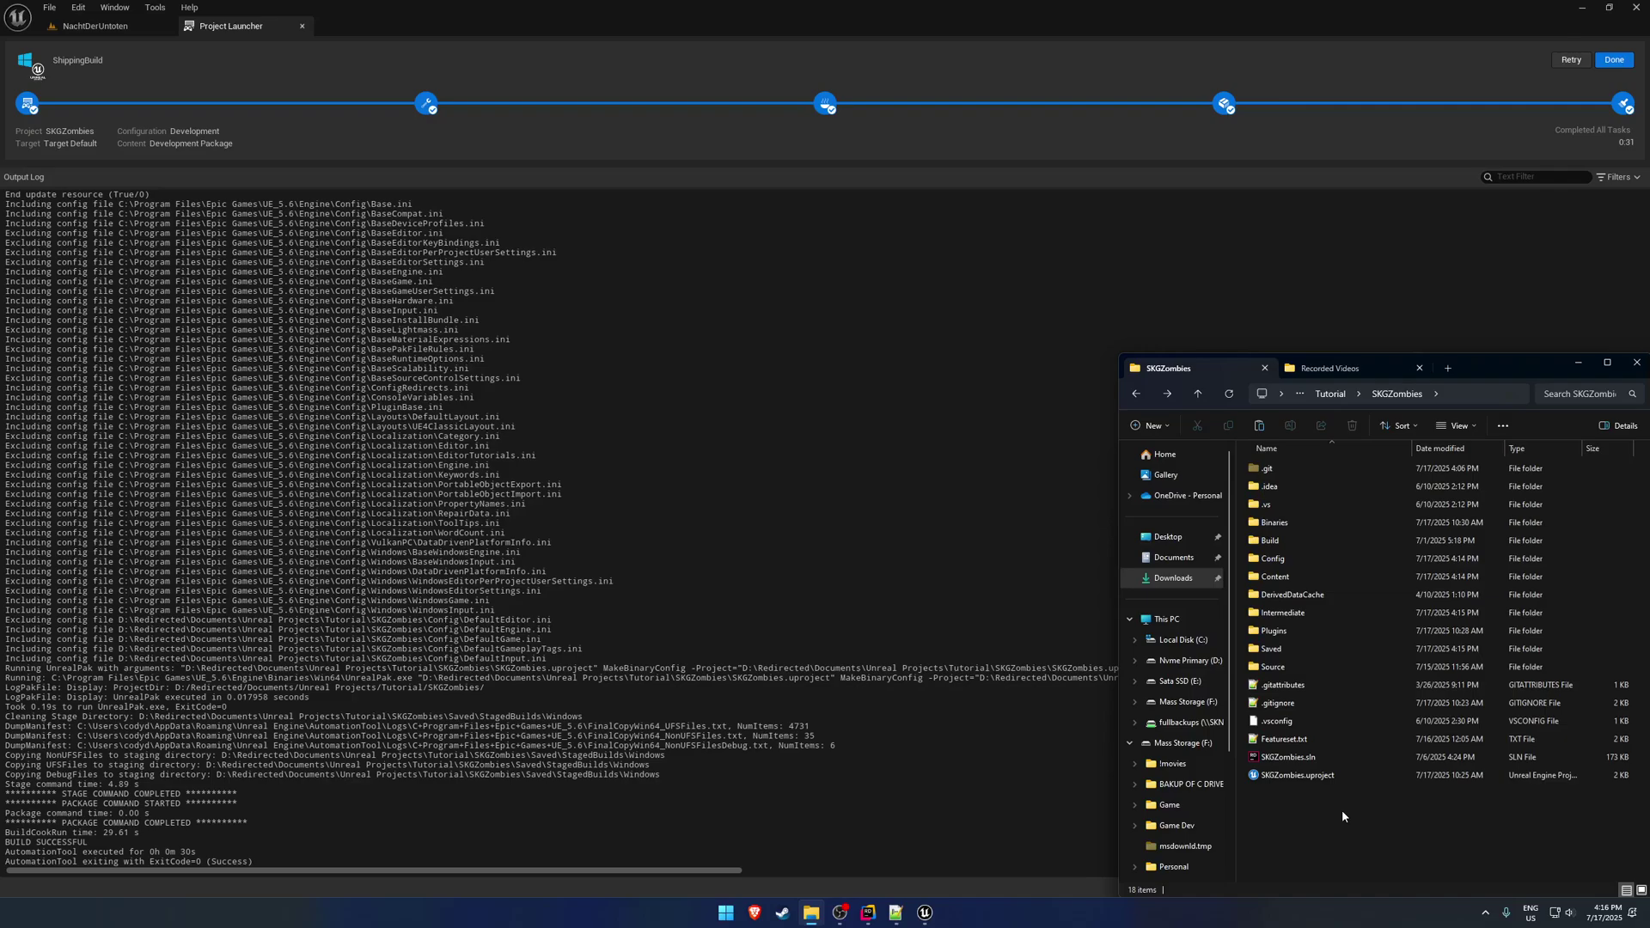
Step: Create a PSOCollection folder in the project and paste the two SM6 .shk files into it
{"action": "right_click", "coordinate": [1342, 809]}
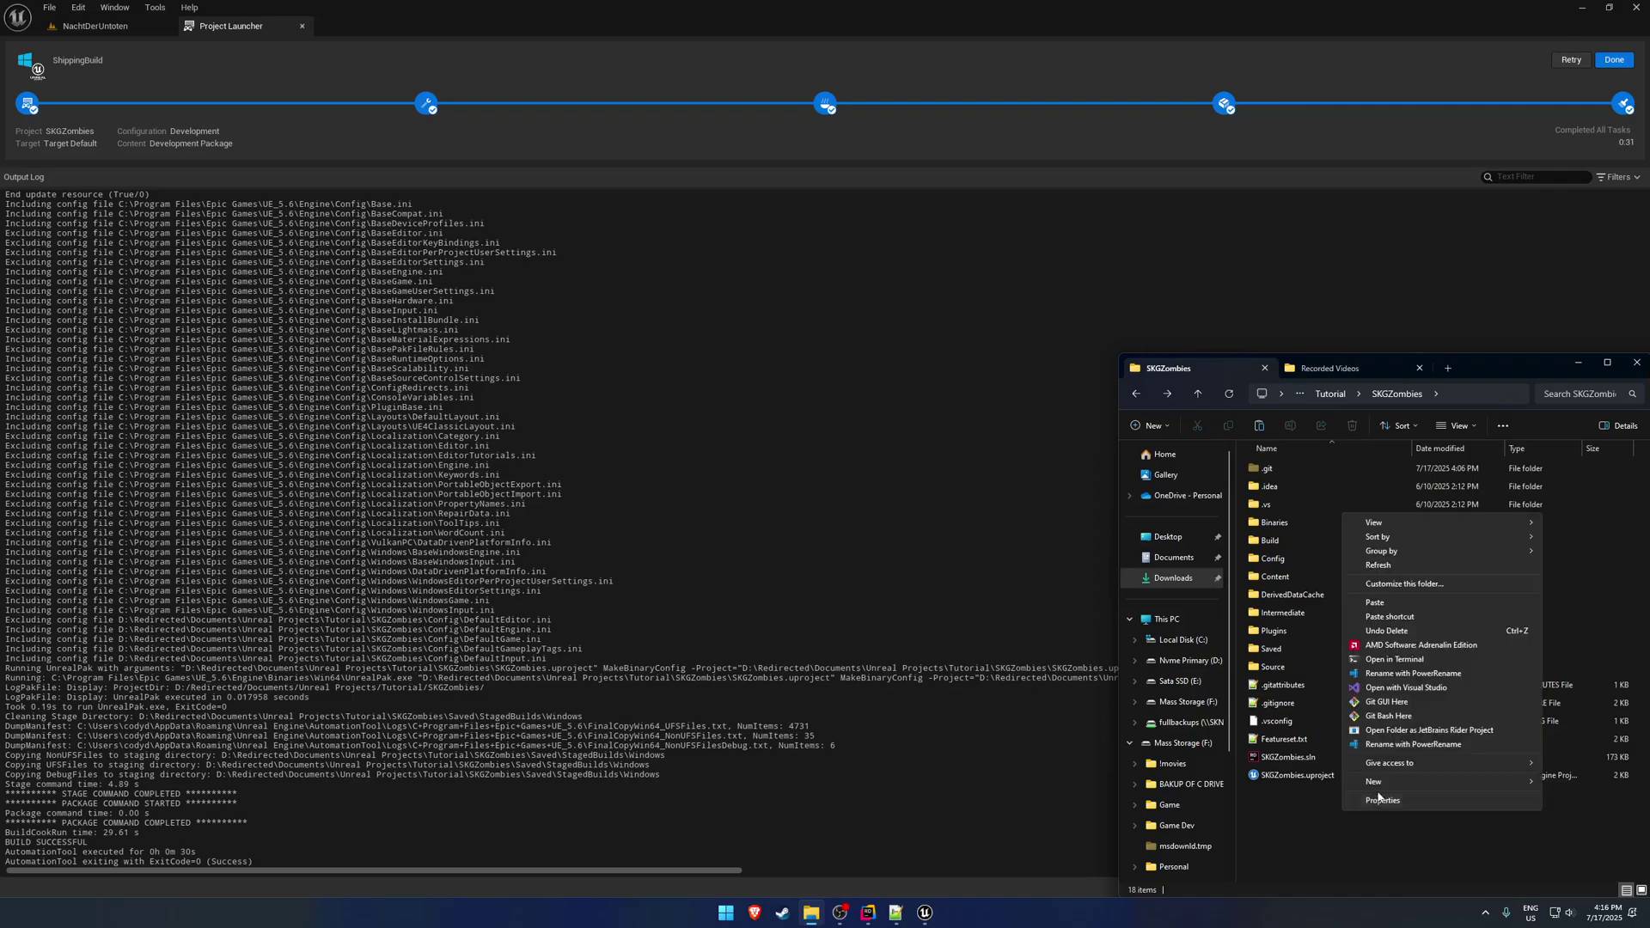
{"action": "mouse_move", "coordinate": [1374, 781]}
{"action": "left_click", "coordinate": [1223, 635]}
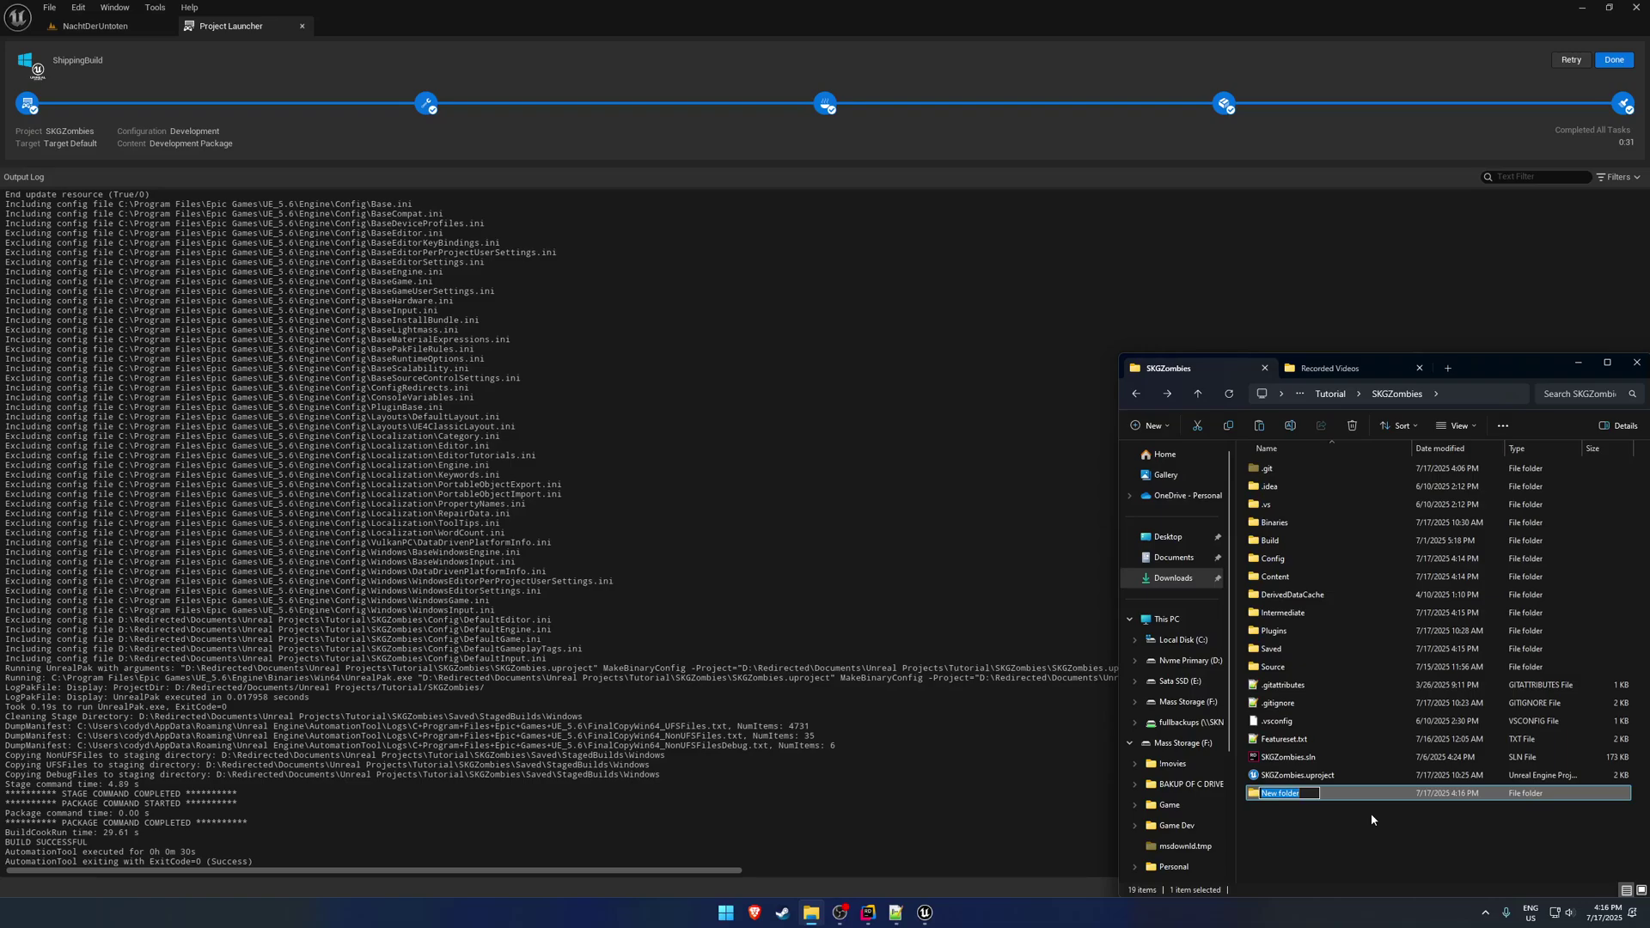
{"action": "type", "text": "PSOCollection"}
{"action": "key", "text": "Return"}
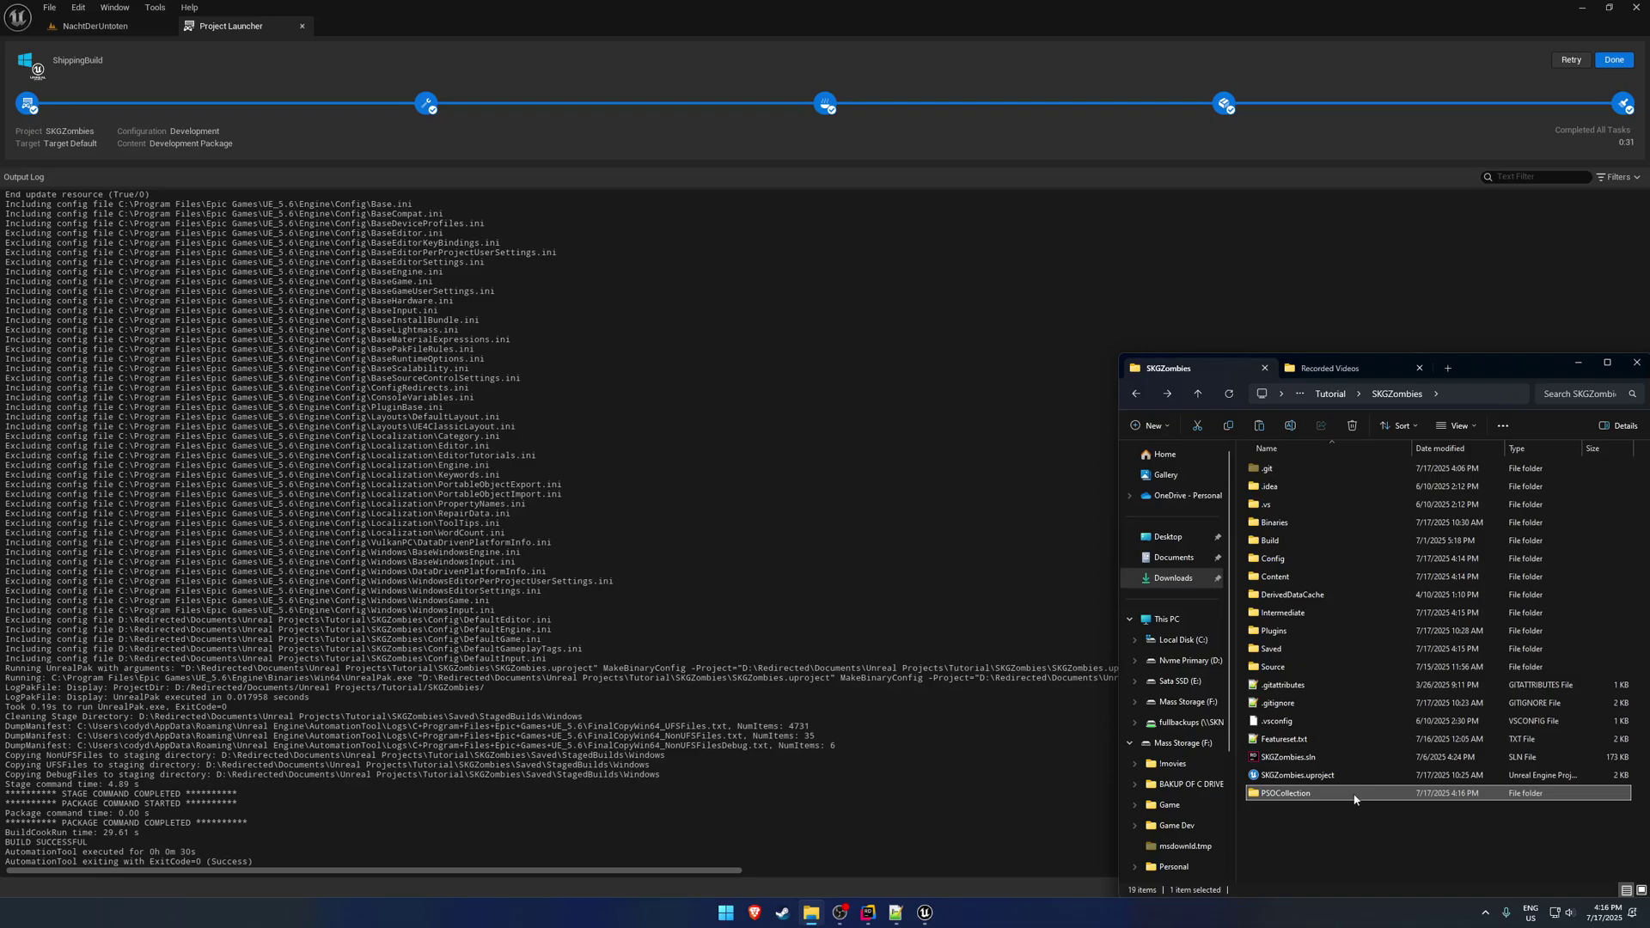
{"action": "double_click", "coordinate": [1354, 793]}
{"action": "key", "text": "ctrl+v"}
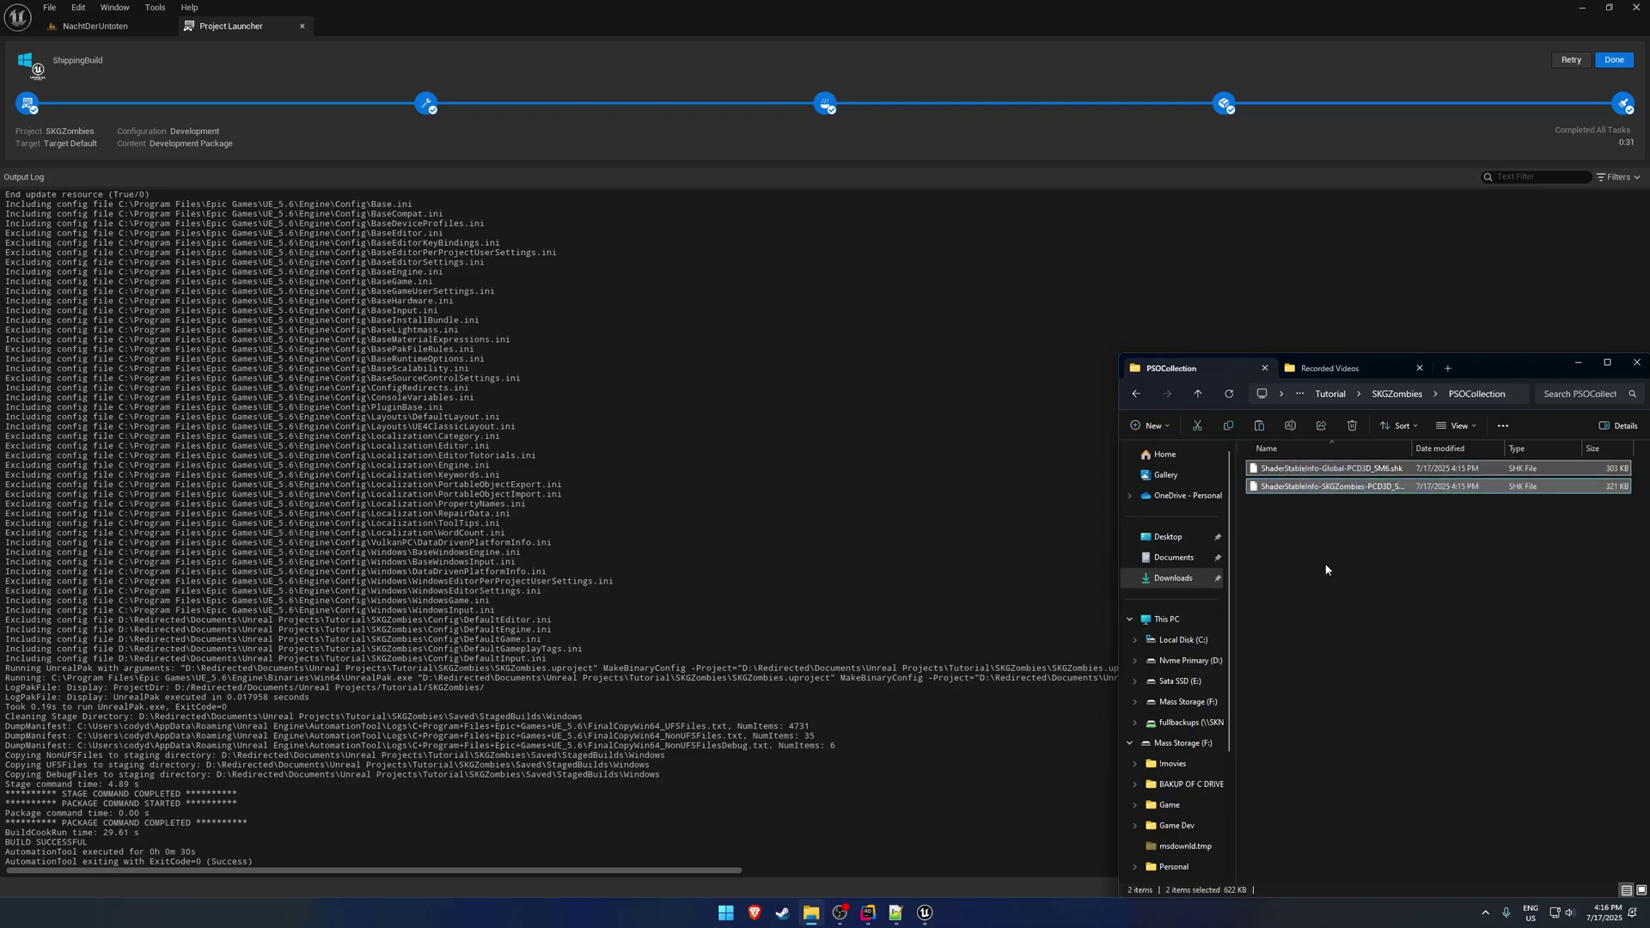
{"action": "left_click", "coordinate": [1330, 573]}
{"action": "key", "text": "alt+Left"}
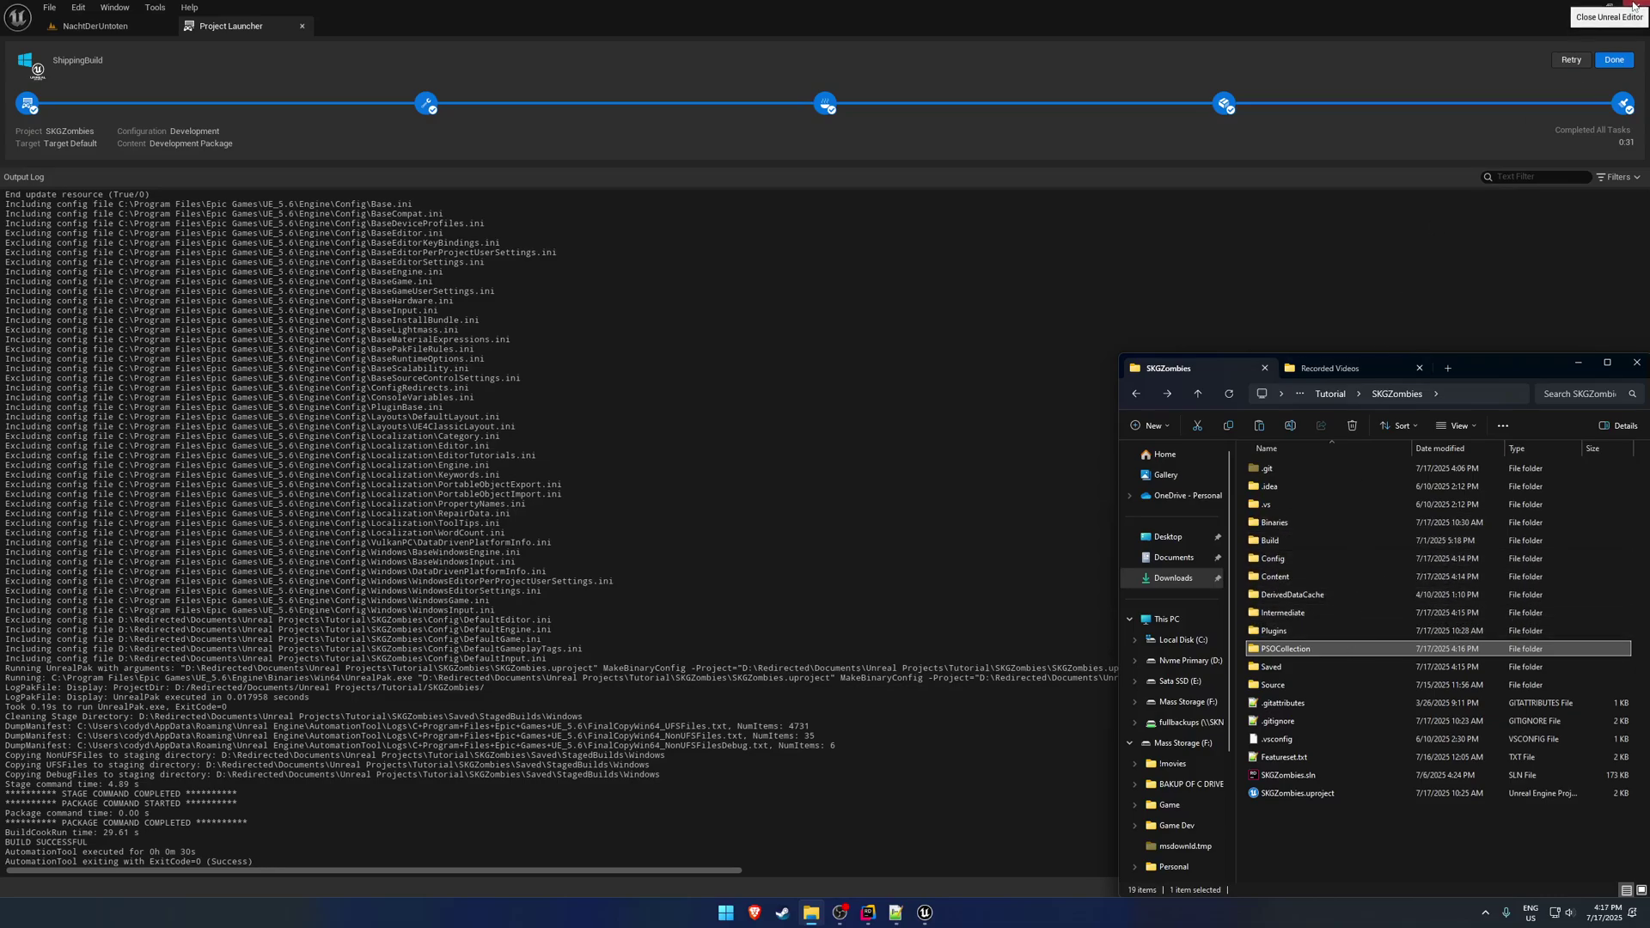
Step: Close Unreal Editor and open the Saved\StagedBuilds\Windows folder
{"action": "left_click", "coordinate": [1632, 5]}
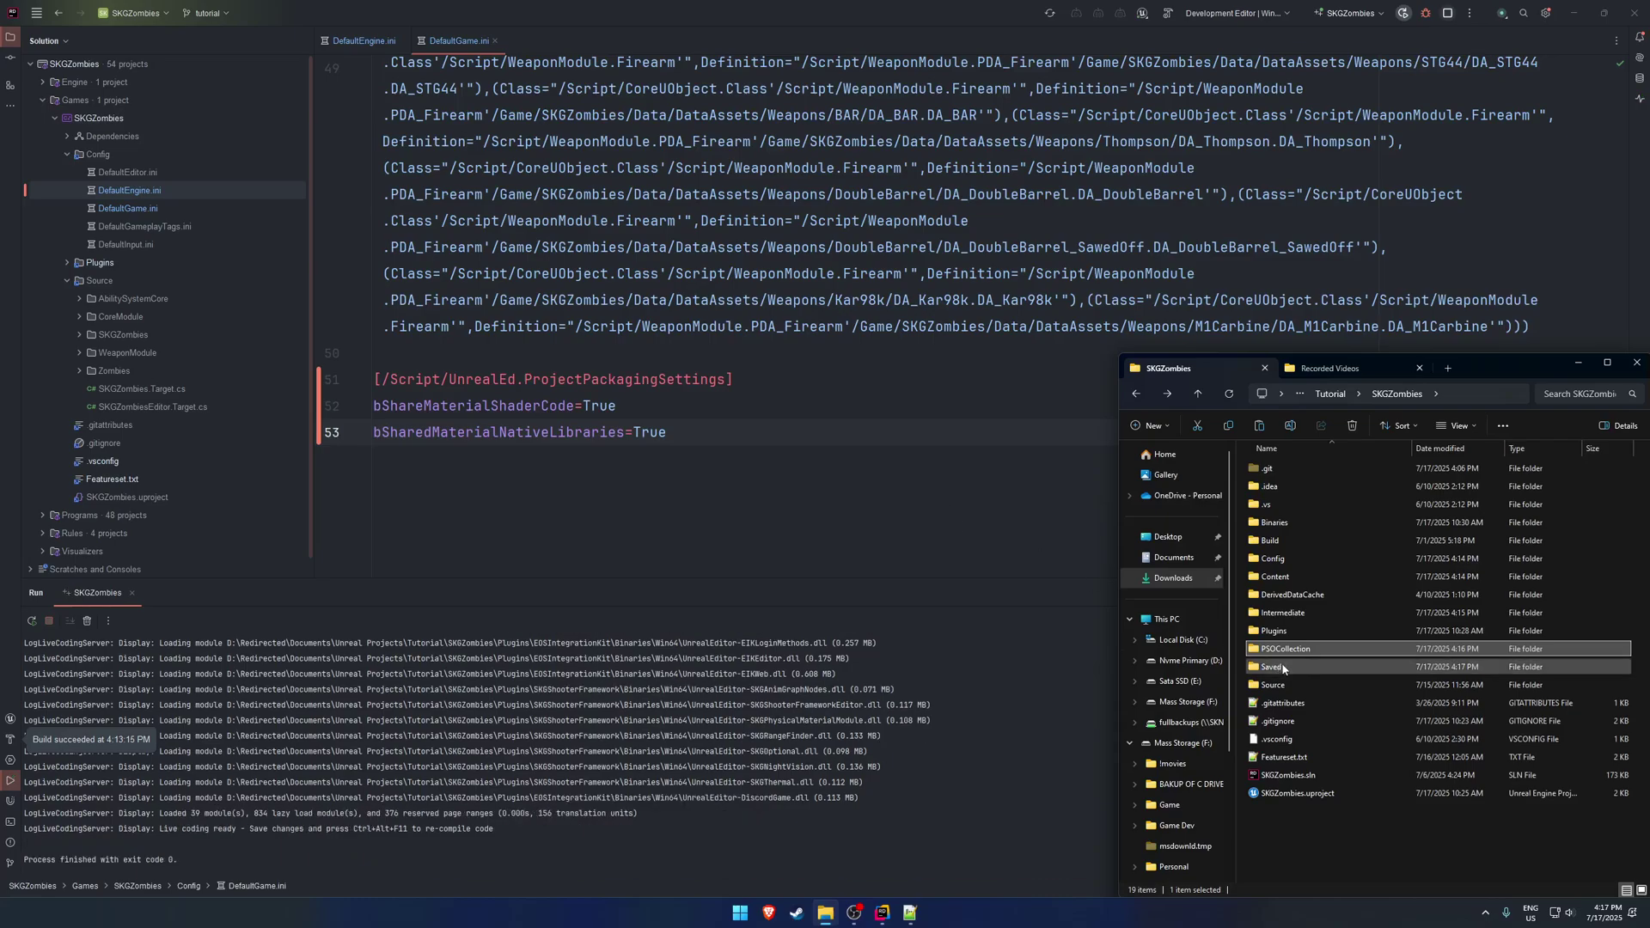
{"action": "double_click", "coordinate": [1306, 666]}
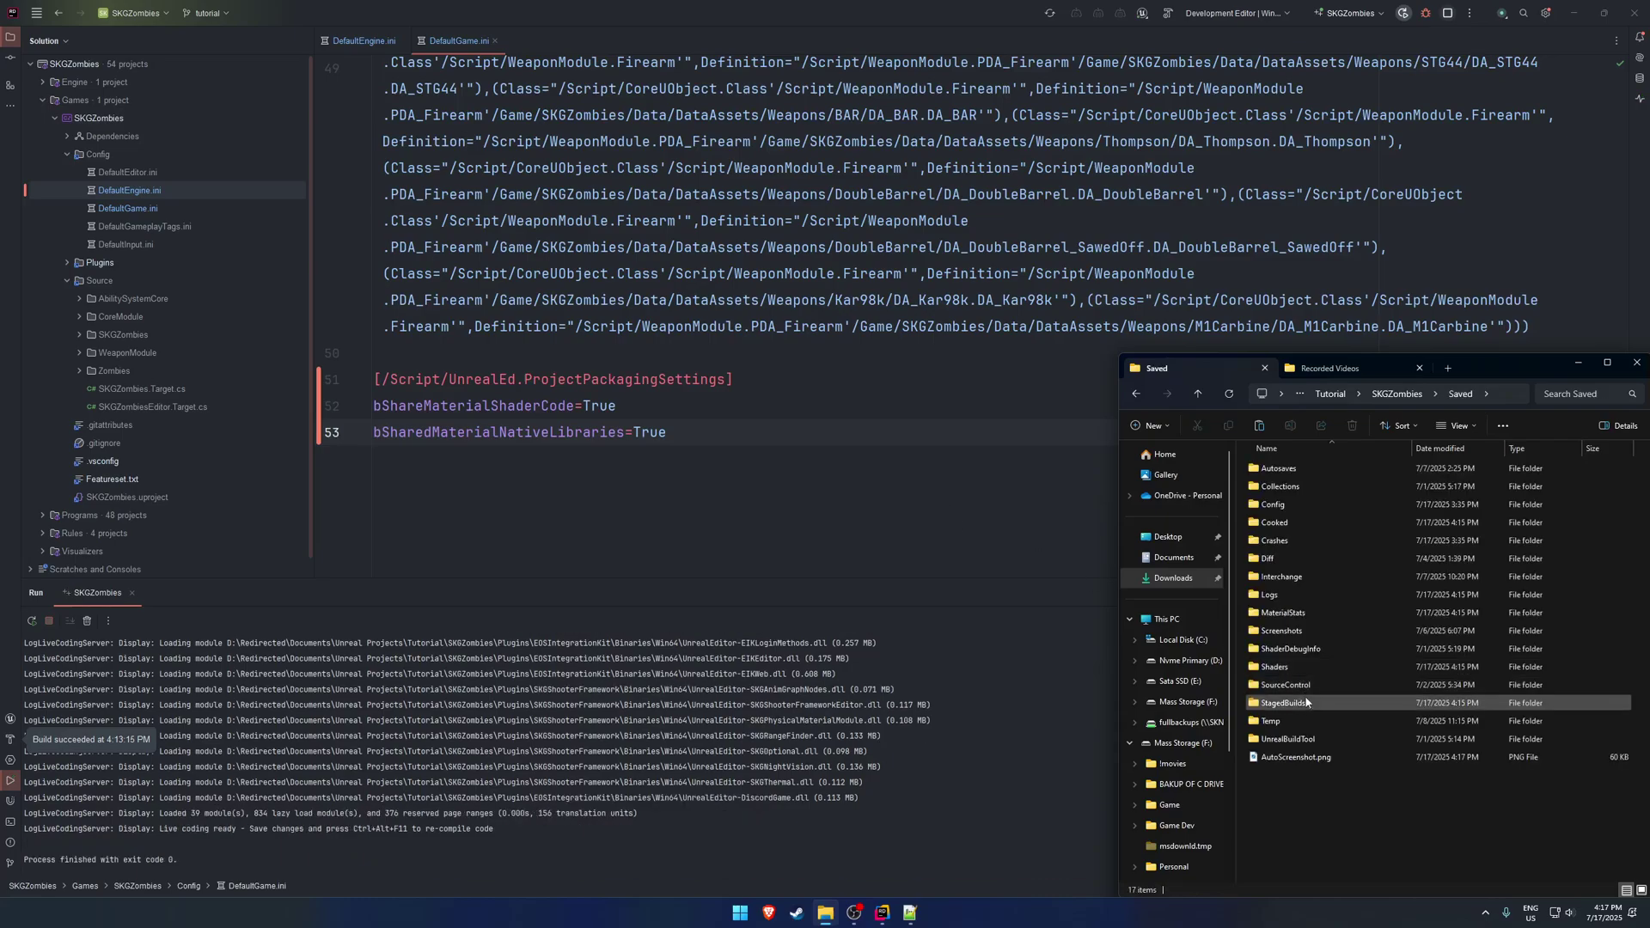
{"action": "left_click", "coordinate": [1307, 703]}
{"action": "double_click", "coordinate": [1306, 703]}
{"action": "double_click", "coordinate": [1281, 469]}
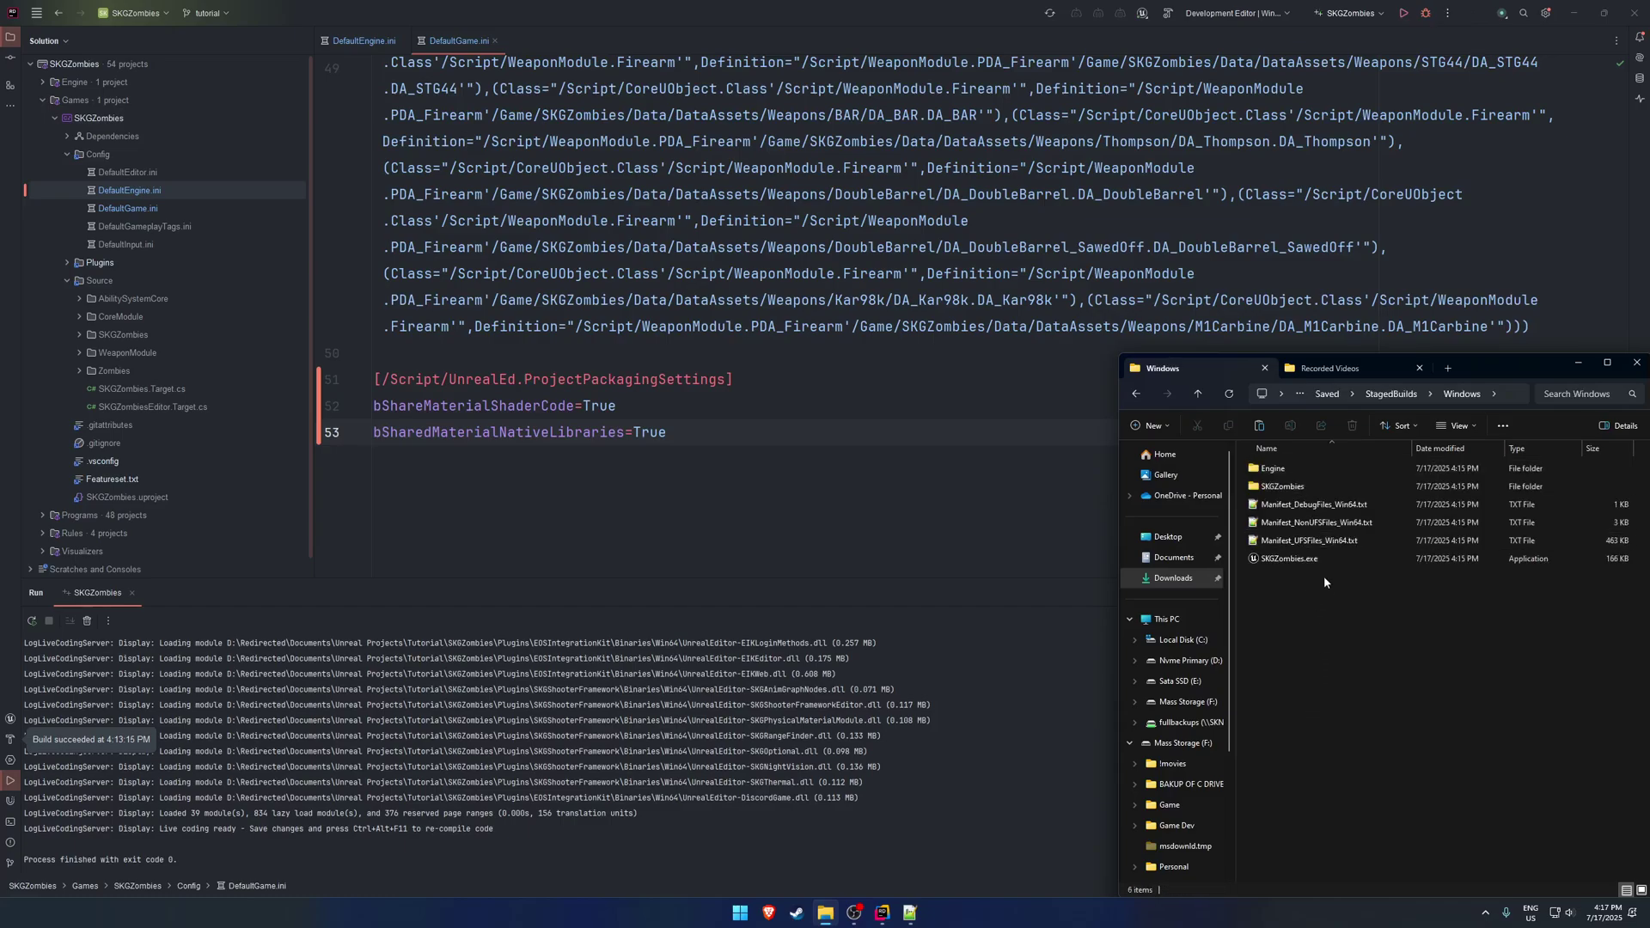
Step: Create a shortcut to SKGZombies.exe and open the shortcut's Properties
{"action": "left_click", "coordinate": [1321, 560]}
{"action": "right_click", "coordinate": [1323, 561]}
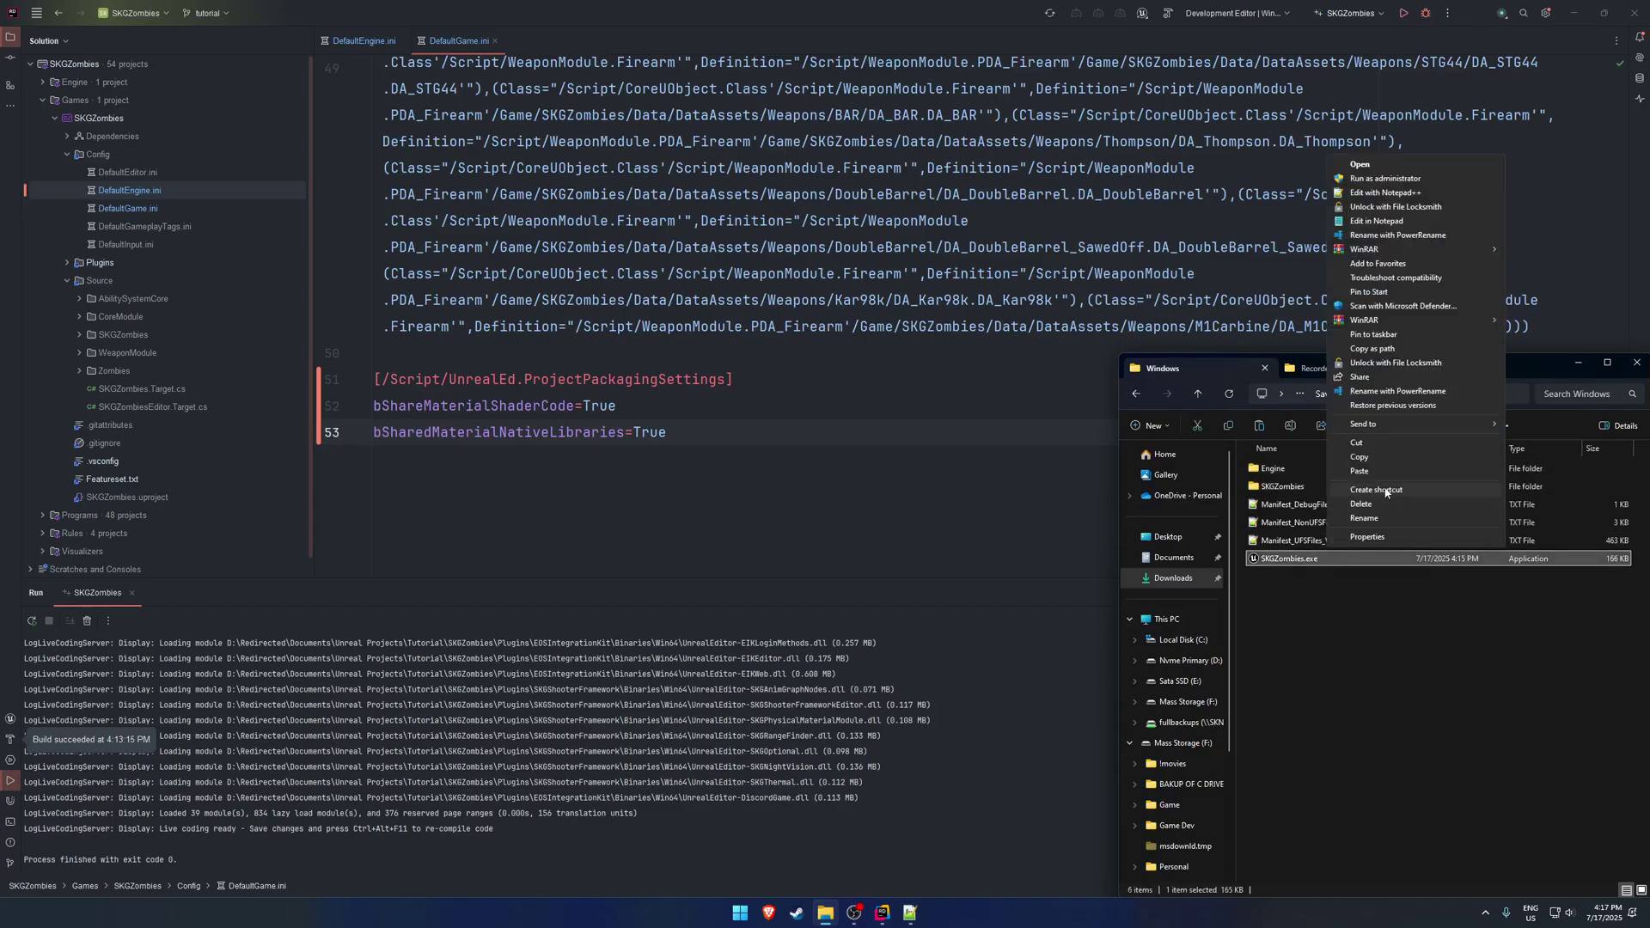
{"action": "left_click", "coordinate": [1375, 489]}
{"action": "right_click", "coordinate": [1362, 577]}
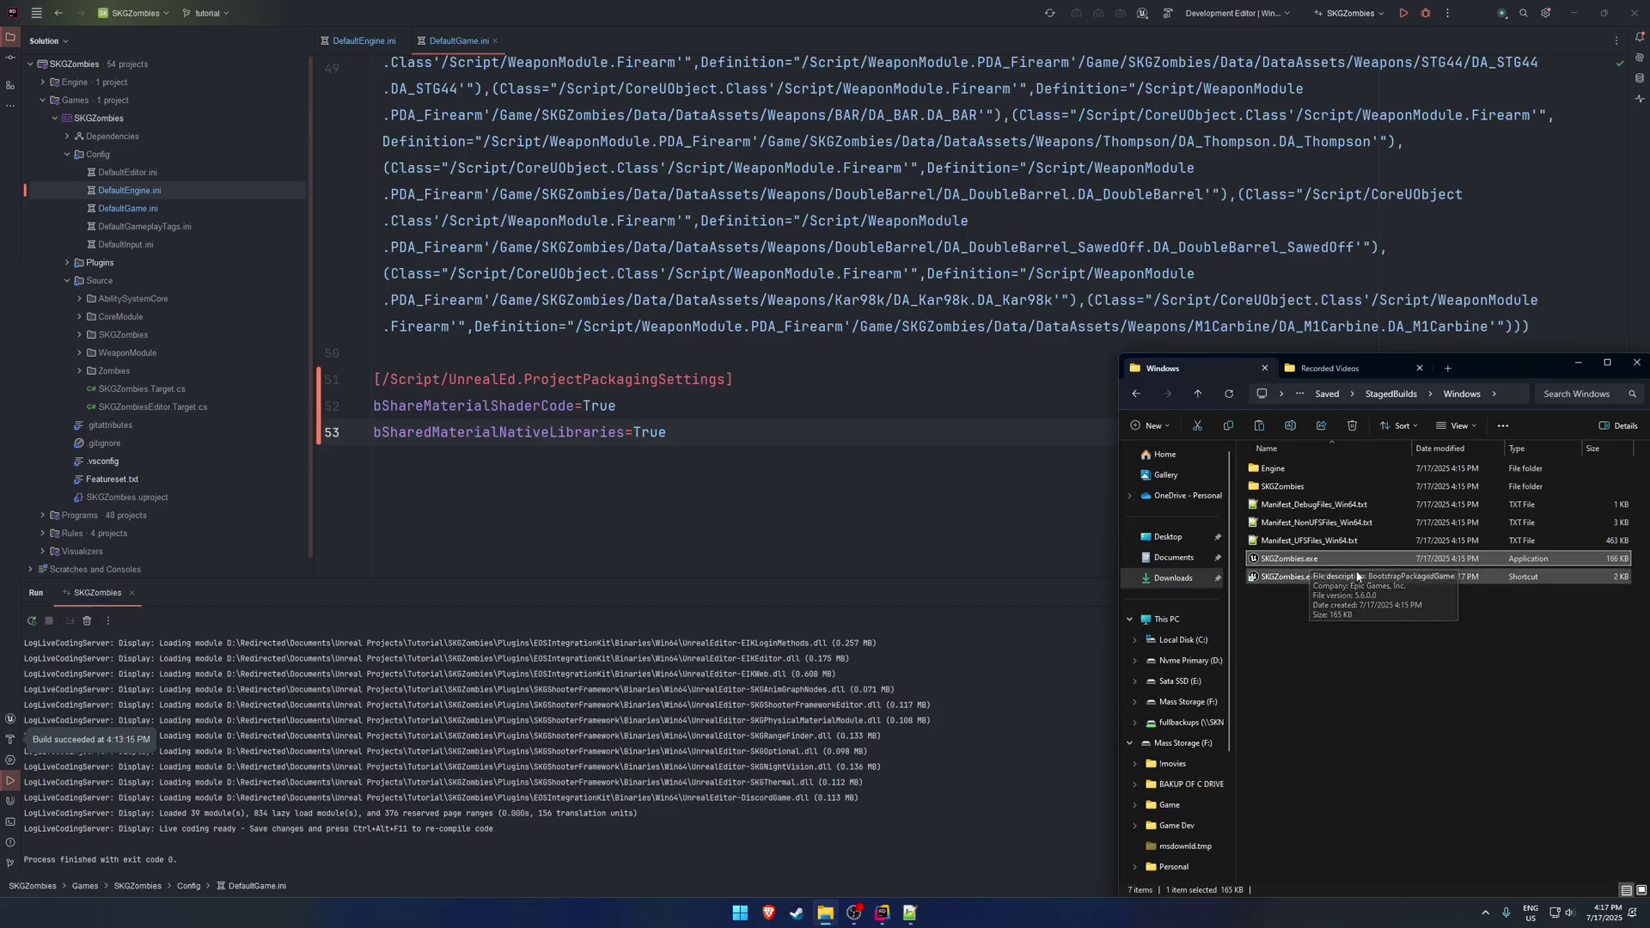
{"action": "left_click", "coordinate": [1393, 564]}
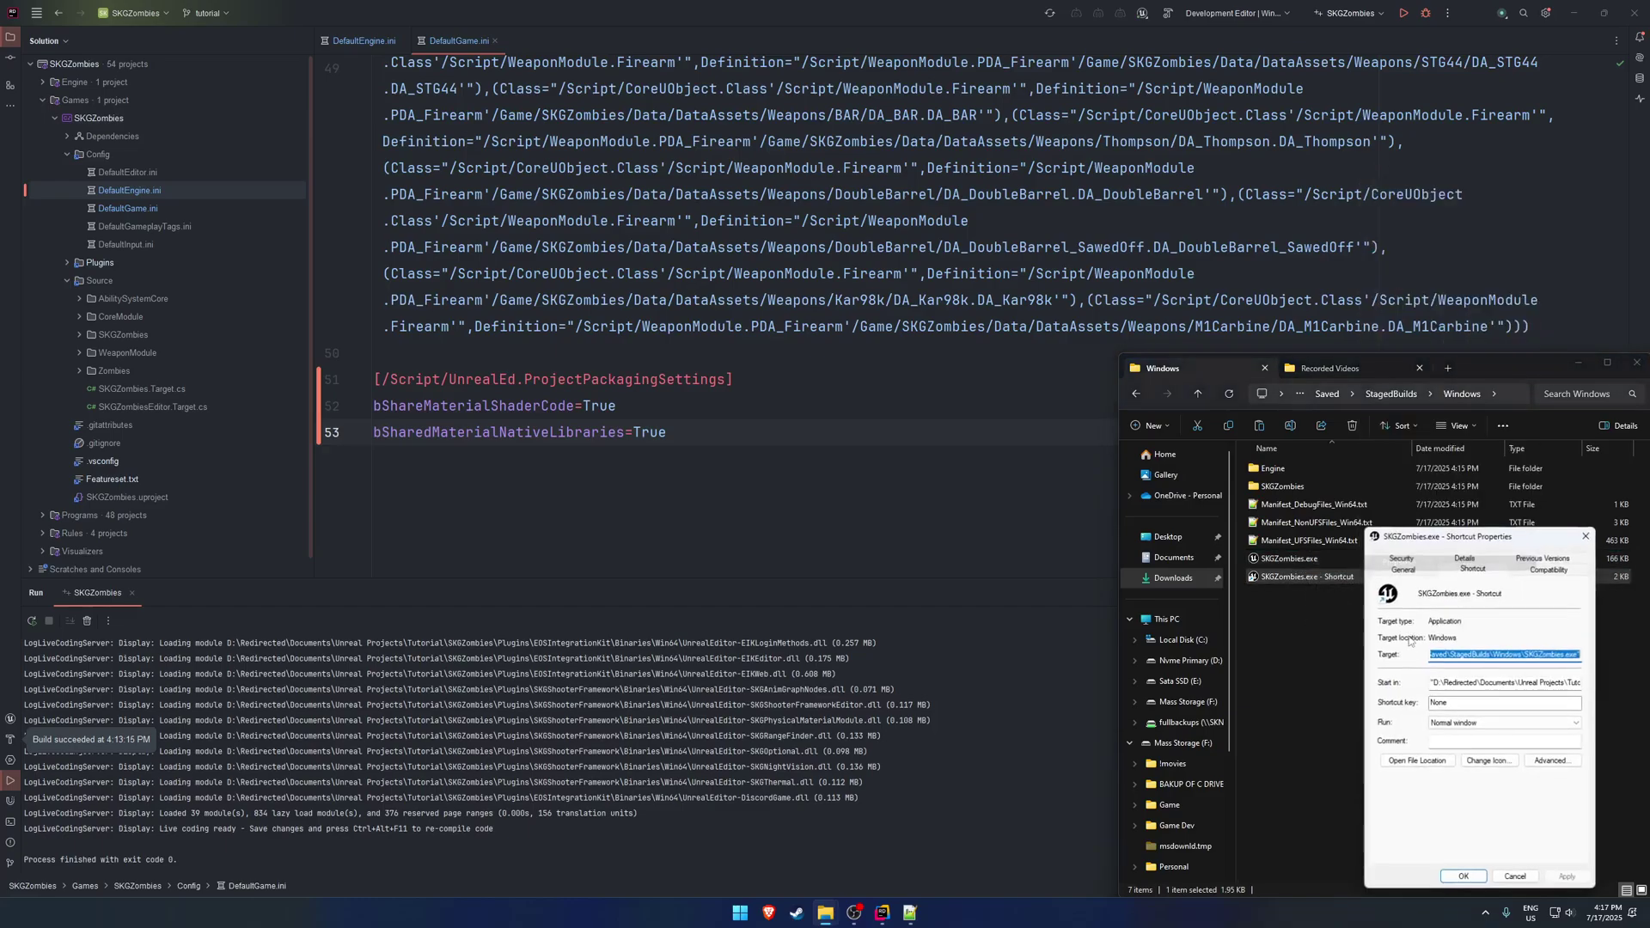